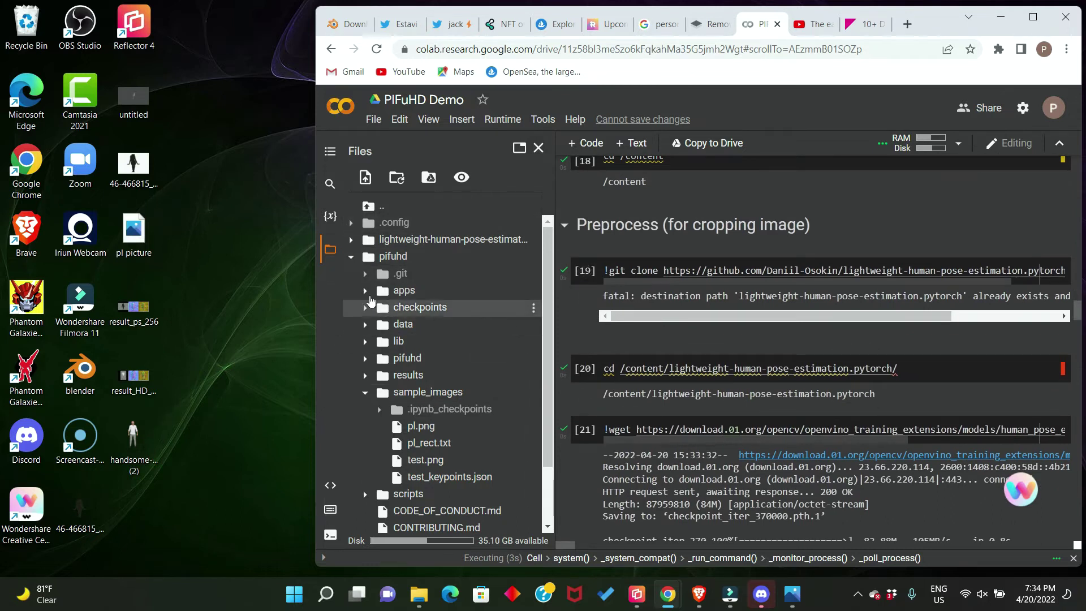
Expand the pifuhd results folder down to the recon folder inside pifuhd_final.
{"action": "left_click", "coordinate": [351, 256]}
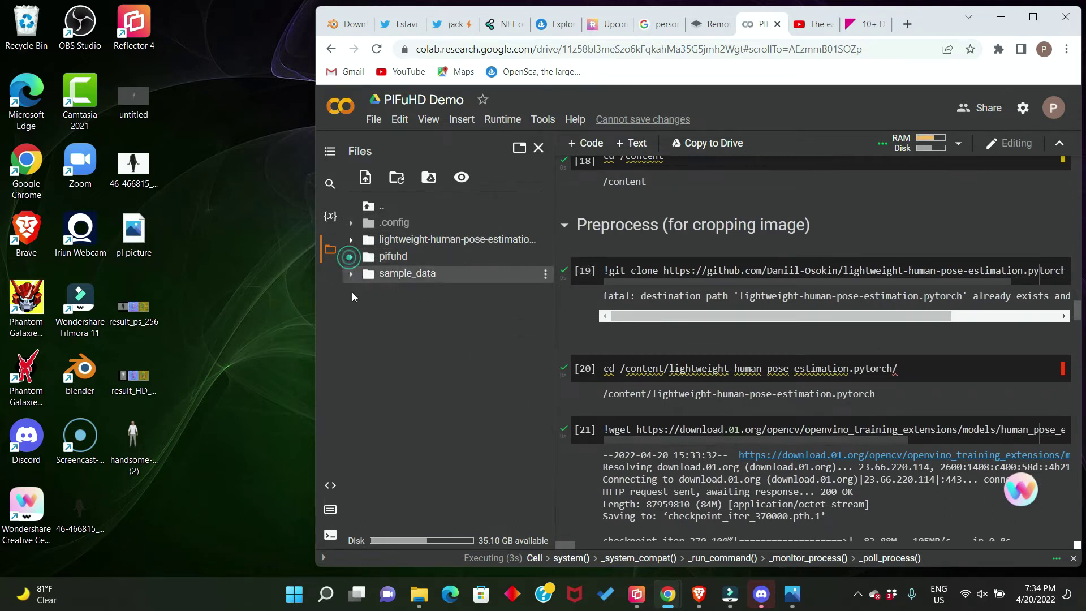
{"action": "left_click", "coordinate": [351, 256]}
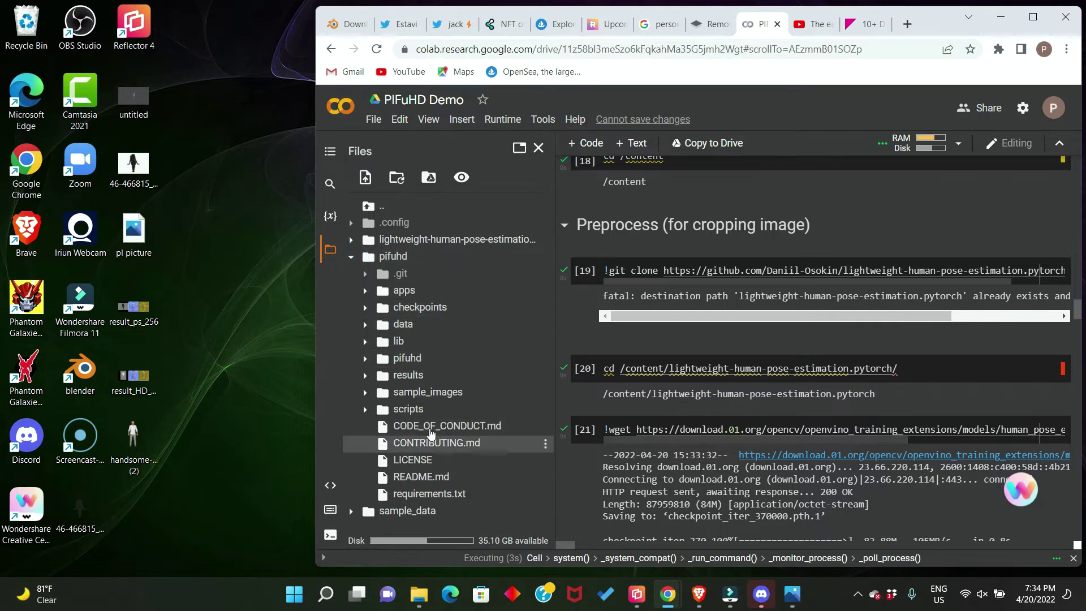
{"action": "left_click", "coordinate": [412, 375]}
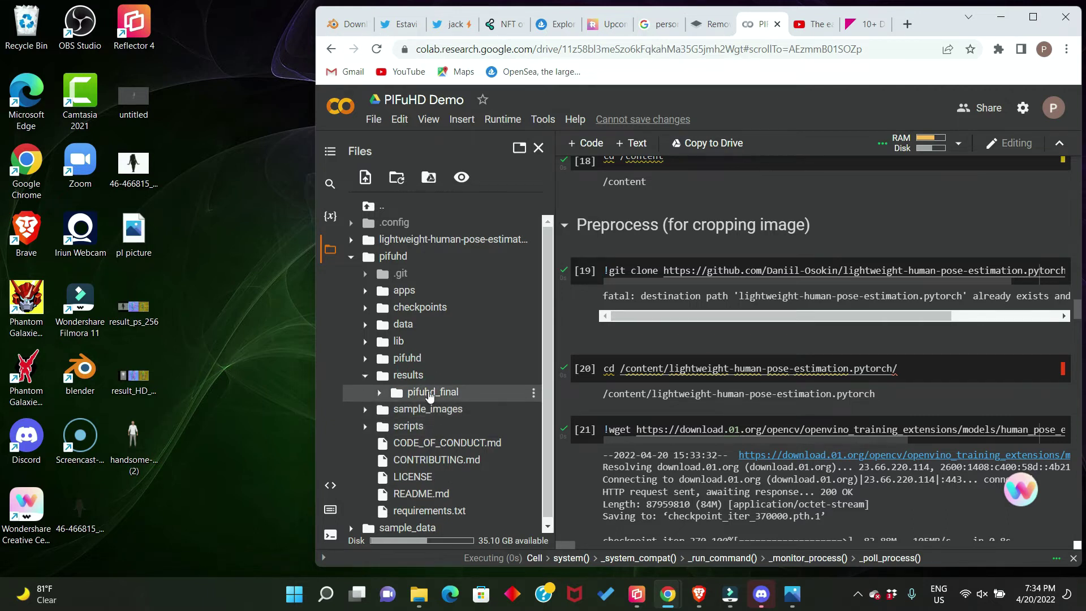
{"action": "left_click", "coordinate": [434, 392]}
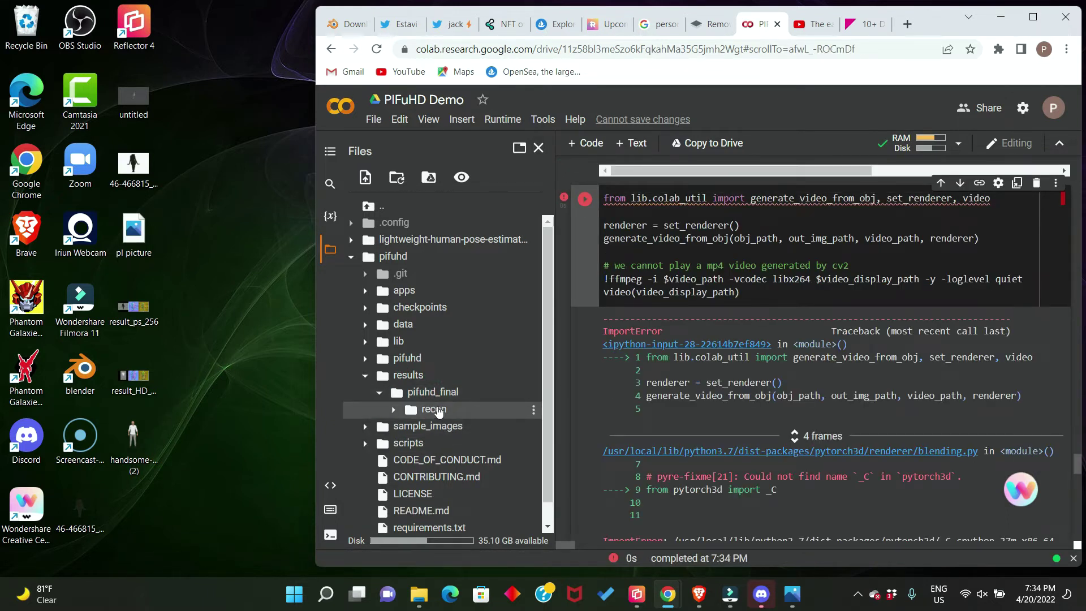
{"action": "left_click", "coordinate": [438, 410]}
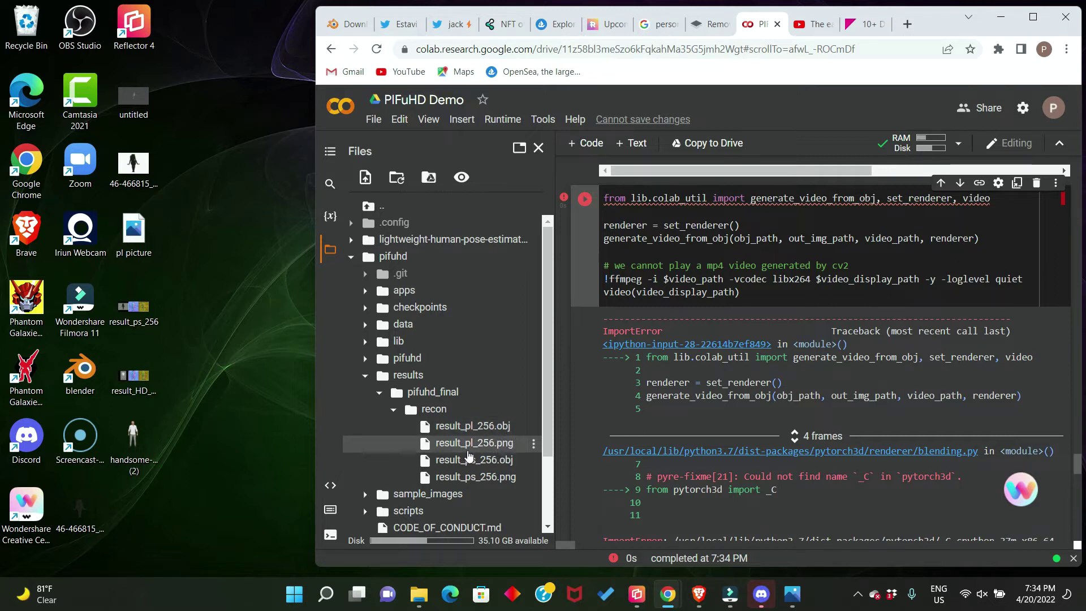
Download result_pl_256.obj and result_pl_256.png from the recon folder.
{"action": "right_click", "coordinate": [493, 429]}
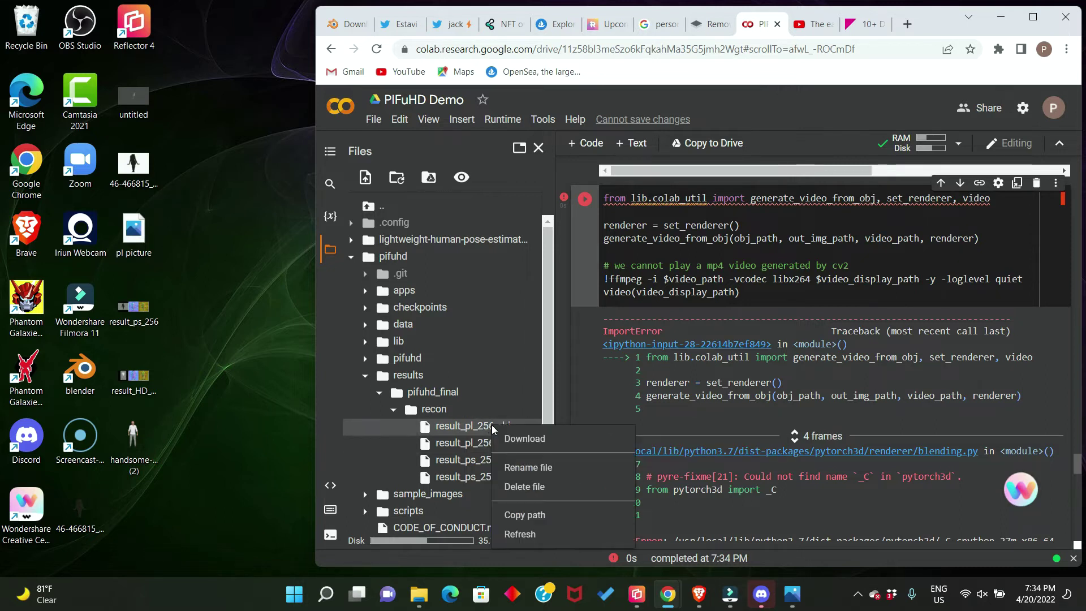
{"action": "left_click", "coordinate": [518, 439]}
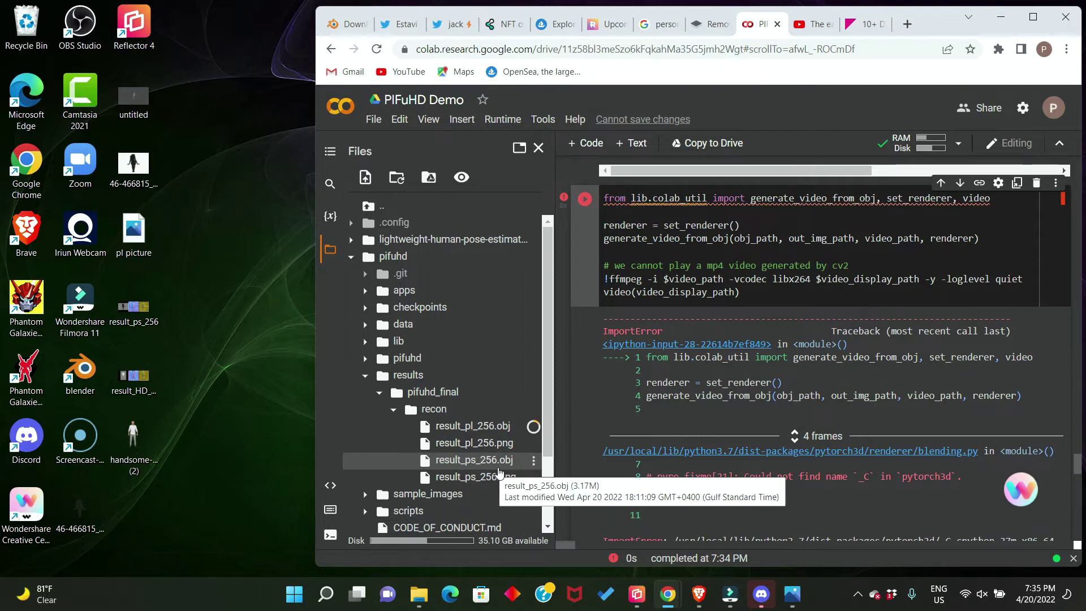
{"action": "key", "text": "super+Up"}
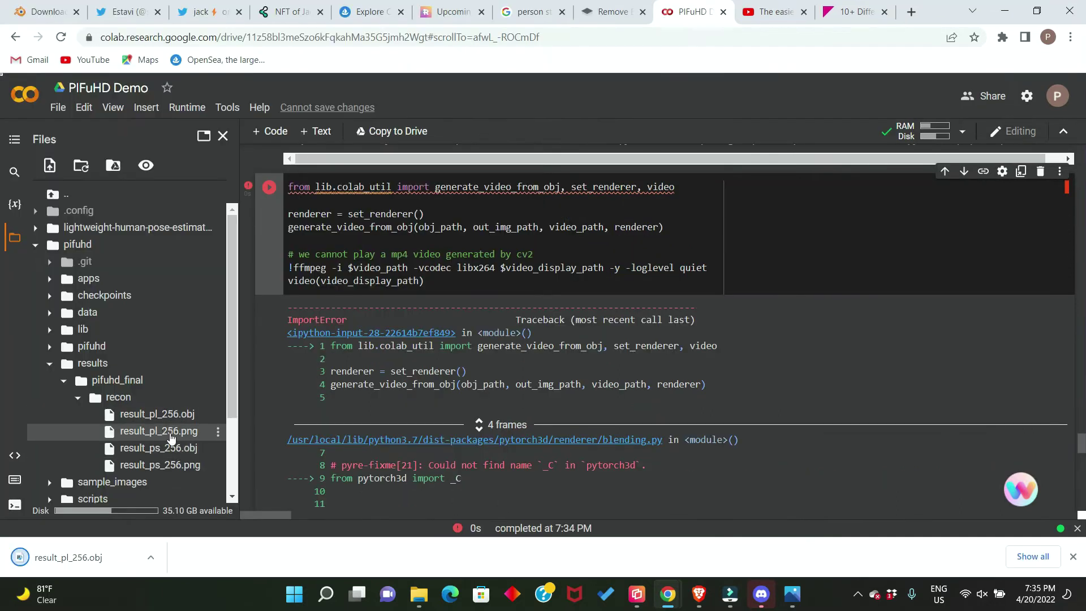
{"action": "right_click", "coordinate": [168, 438]}
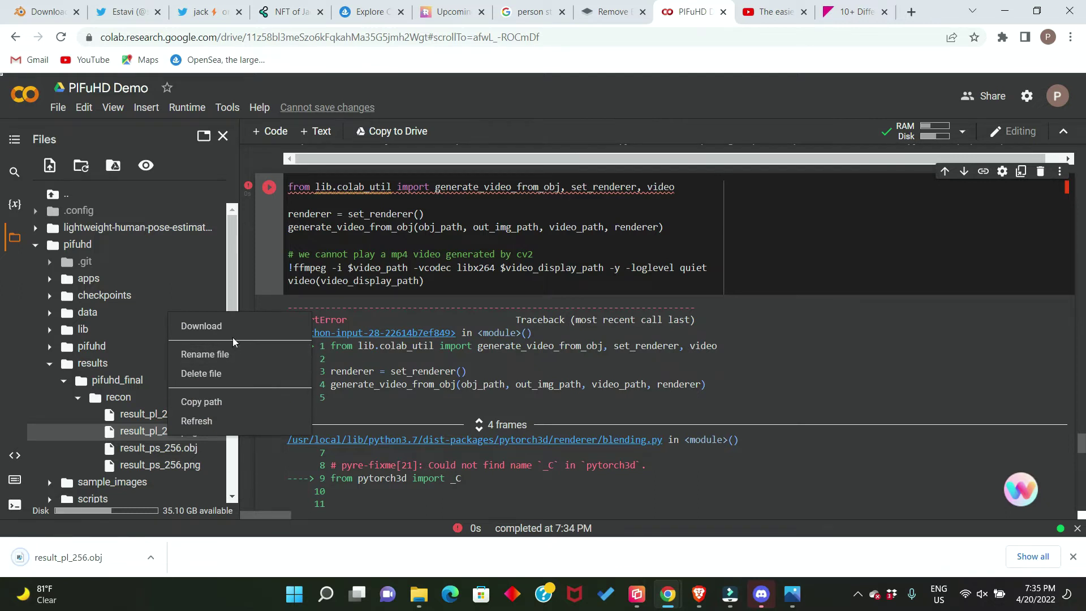
{"action": "left_click", "coordinate": [225, 329]}
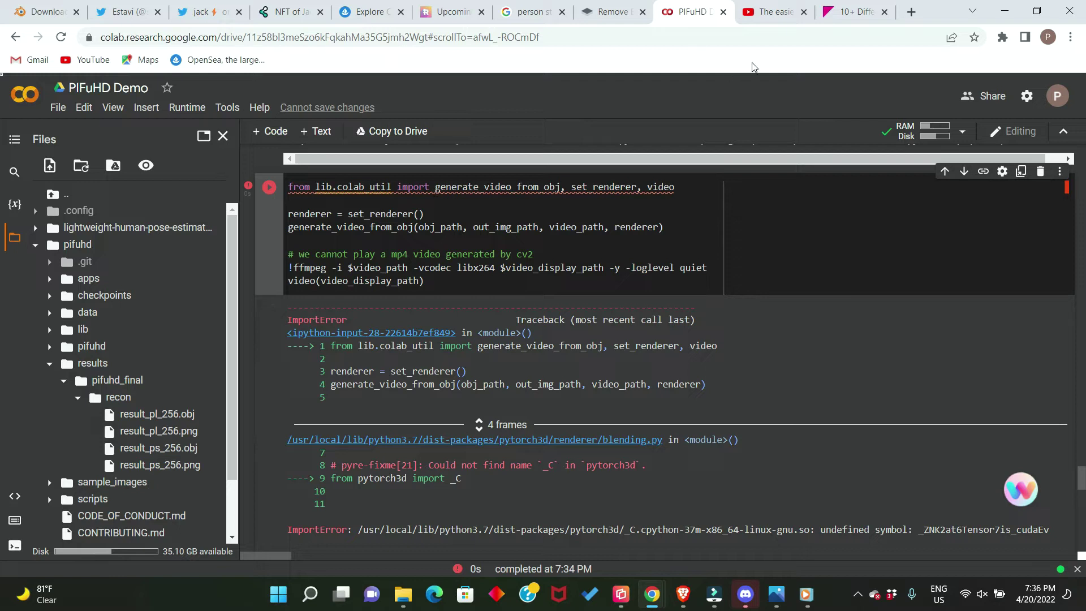
Switch to Blender and delete the default cube from the new scene.
{"action": "left_click", "coordinate": [1009, 15]}
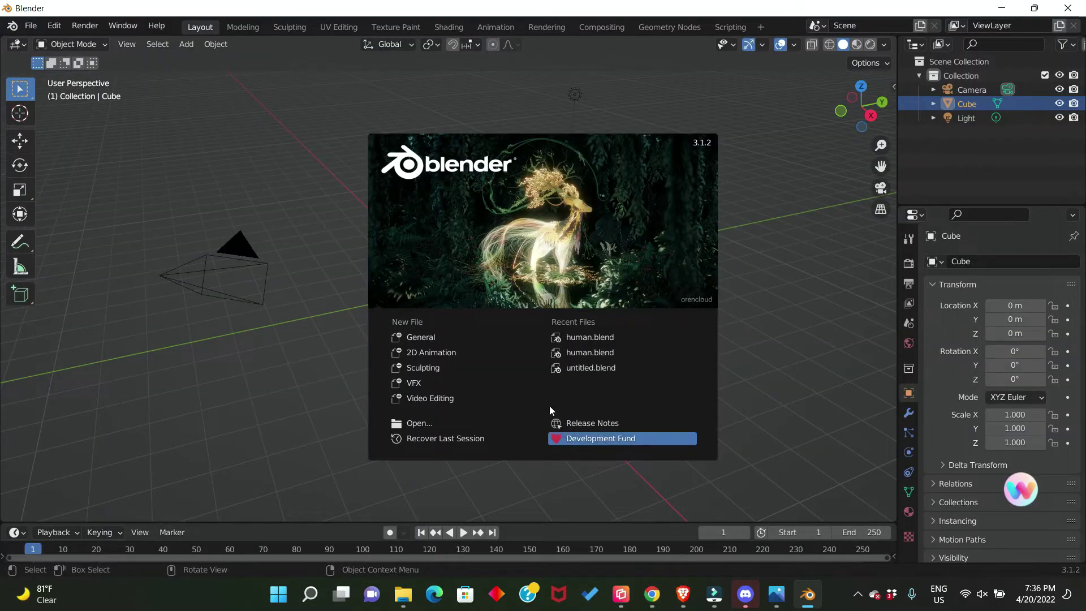
{"action": "left_click", "coordinate": [285, 368]}
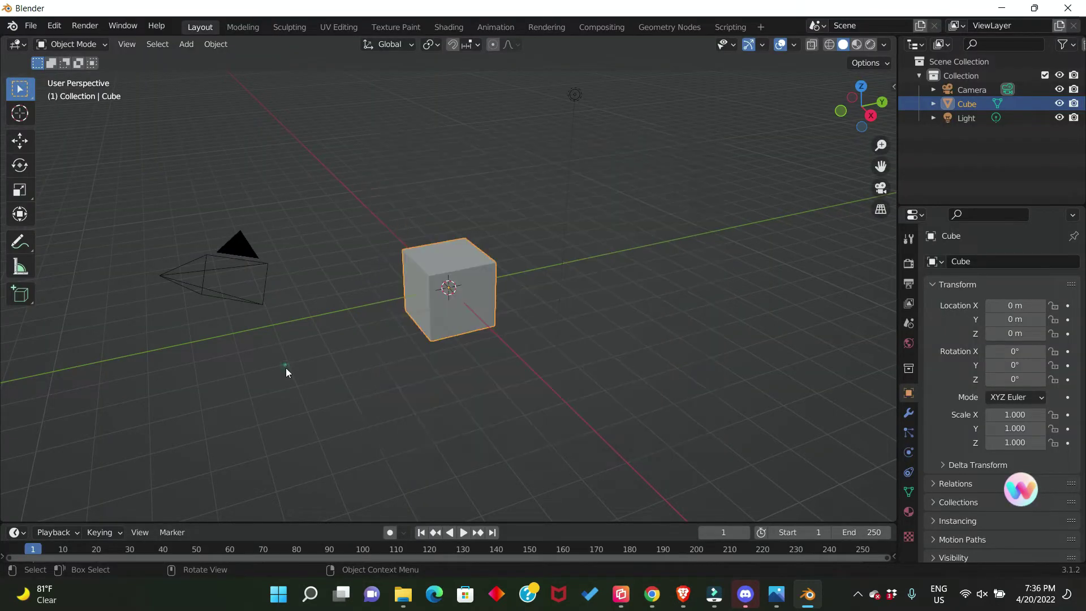
{"action": "right_click", "coordinate": [464, 289]}
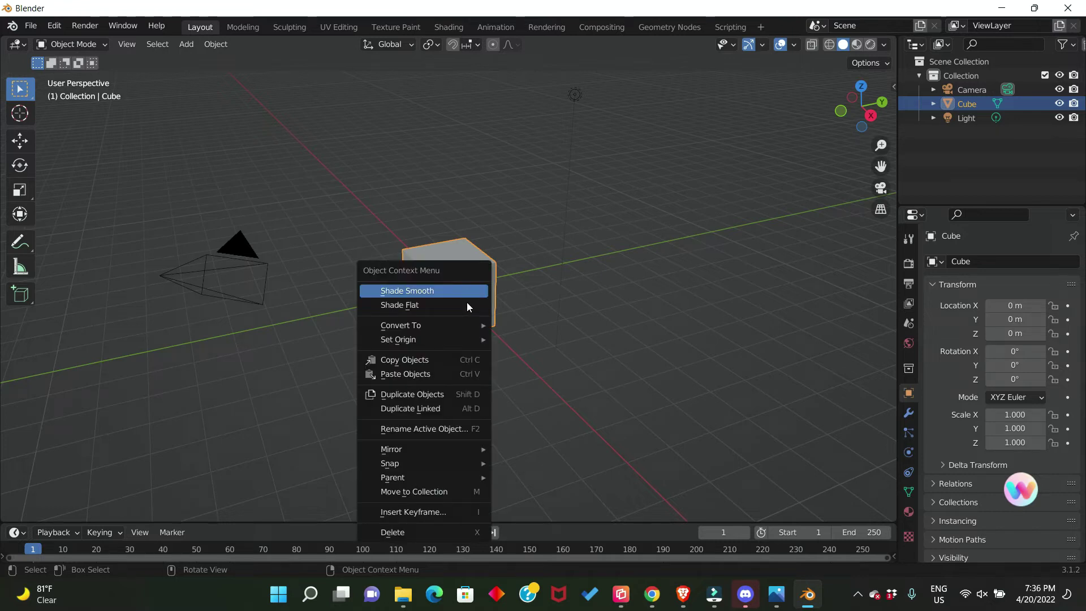
{"action": "left_click", "coordinate": [397, 534]}
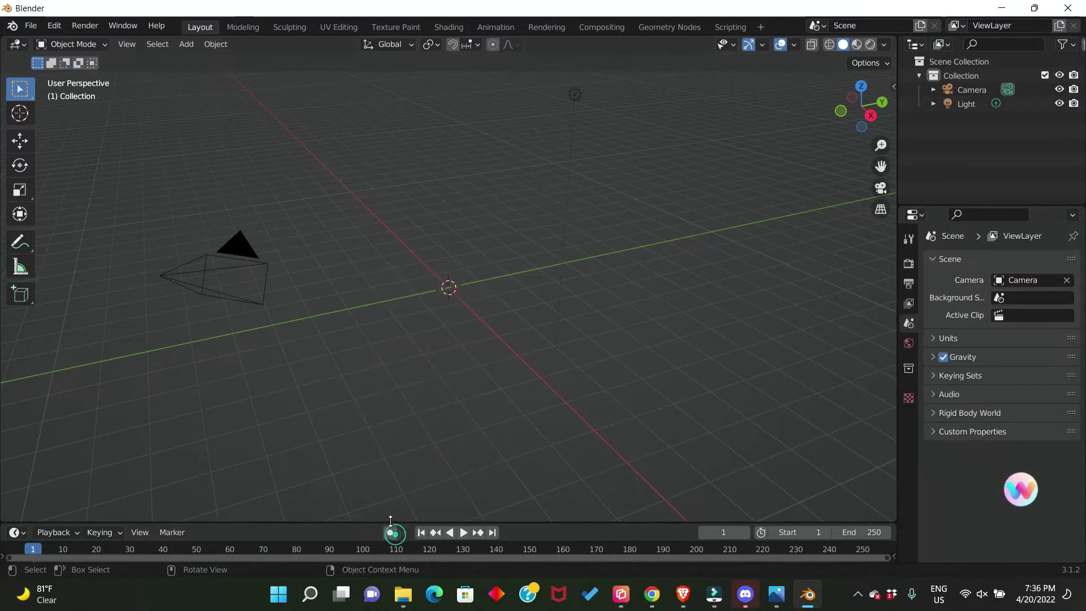
Import the Wavefront model result_HD_256 (1).obj from the Downloads folder.
{"action": "left_click", "coordinate": [34, 26]}
{"action": "mouse_move", "coordinate": [75, 213]}
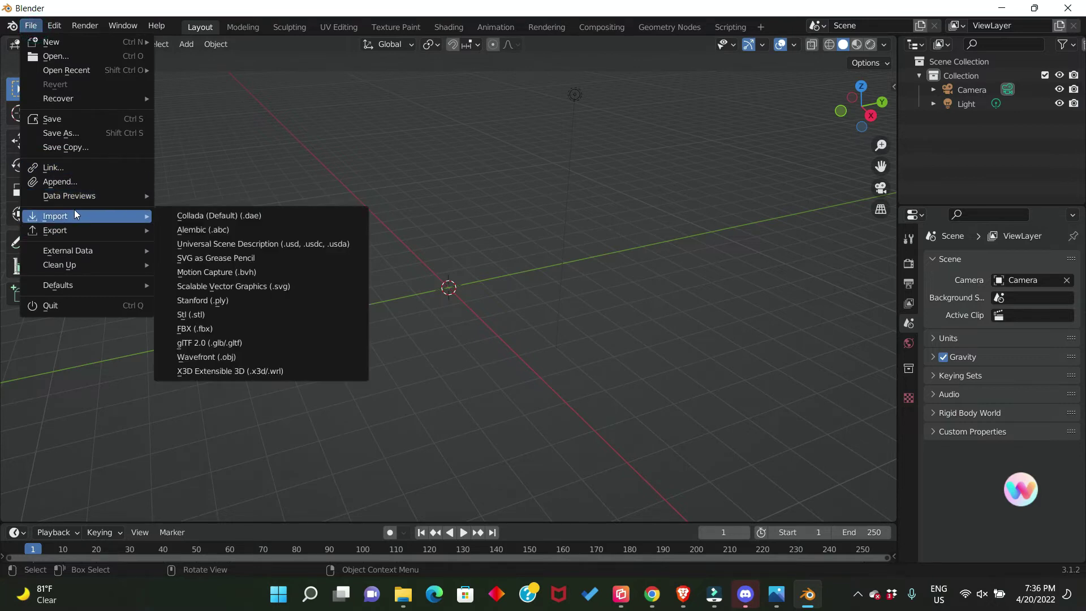
{"action": "left_click", "coordinate": [219, 357]}
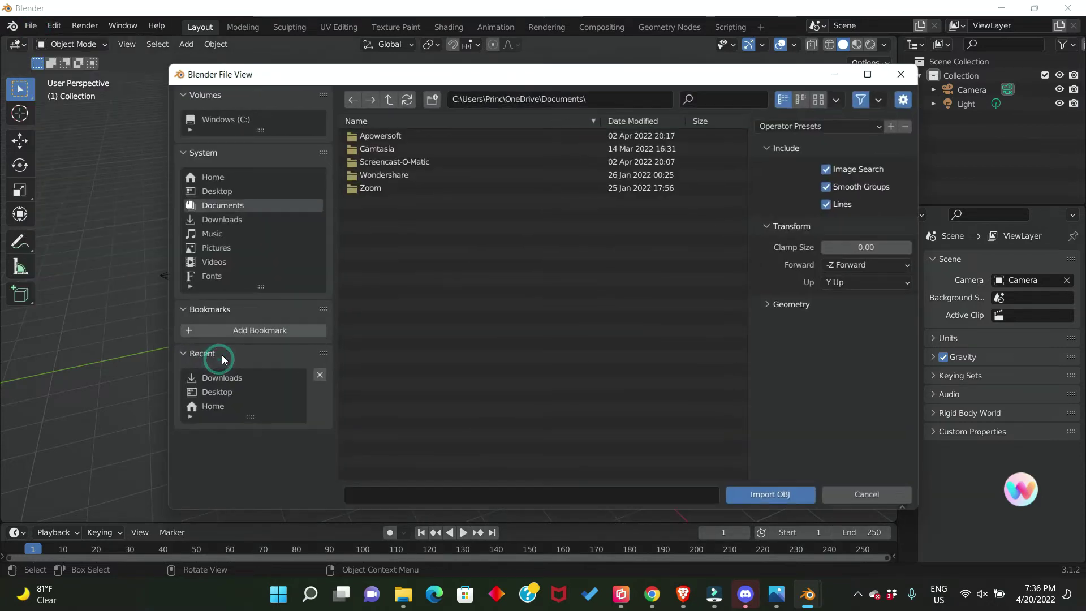
{"action": "left_click", "coordinate": [225, 219]}
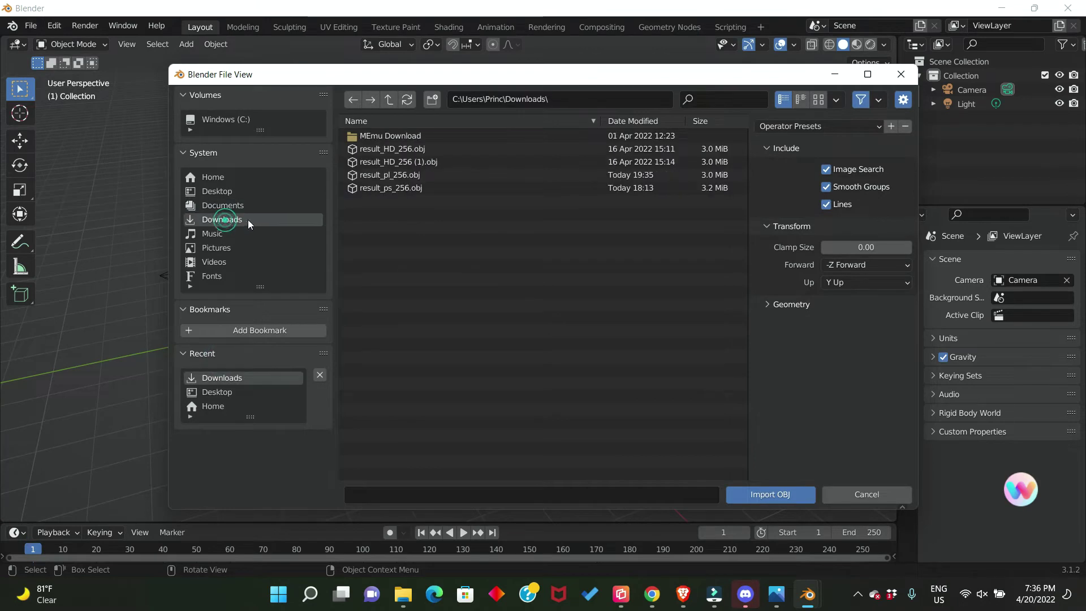
{"action": "left_click", "coordinate": [418, 162]}
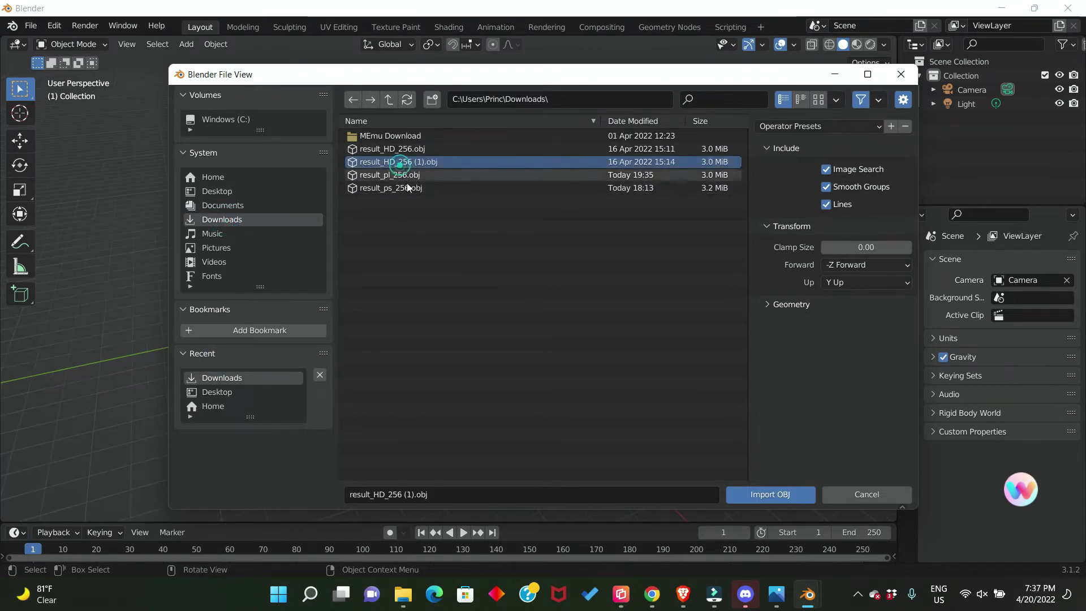
{"action": "left_click", "coordinate": [772, 498]}
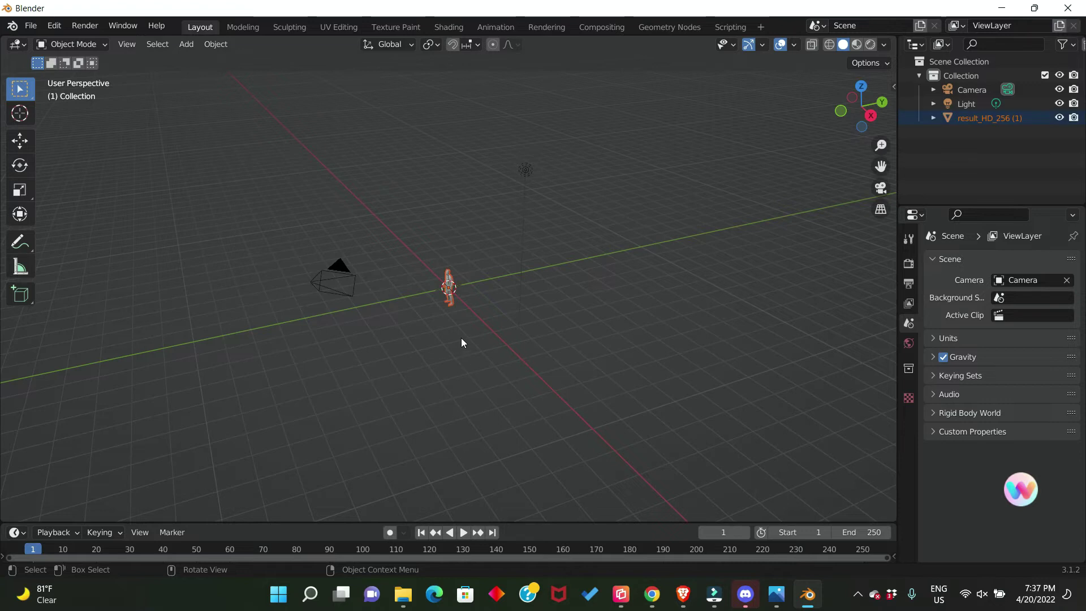
Set the 3D viewport to the front orthographic view of the imported human model.
{"action": "scroll", "coordinate": [460, 338], "scroll_direction": "up", "scroll_amount": 3}
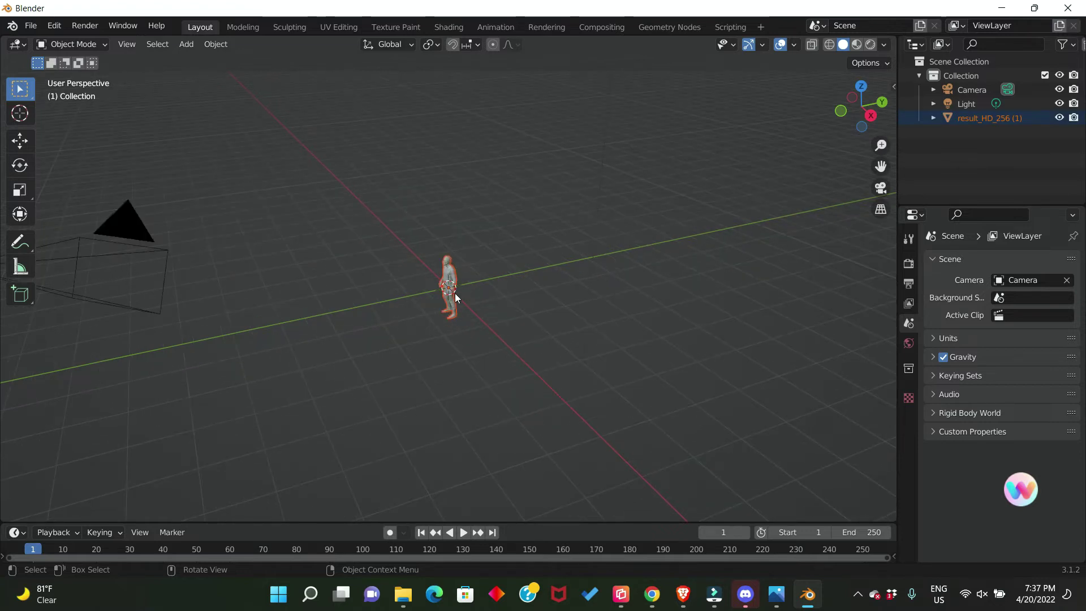
{"action": "scroll", "coordinate": [443, 308], "scroll_direction": "up", "scroll_amount": 3}
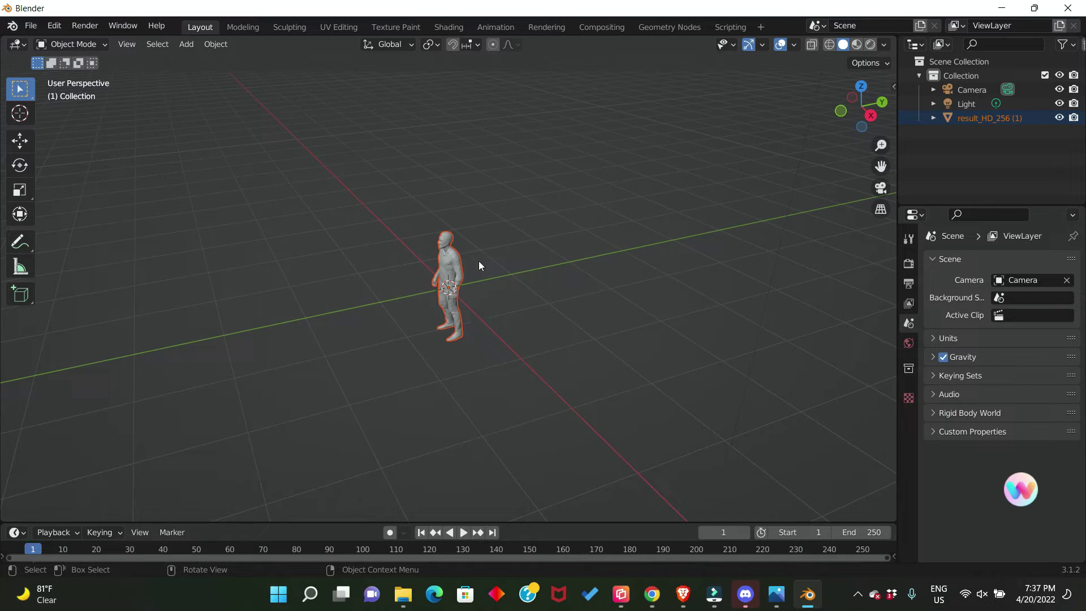
{"action": "left_click", "coordinate": [843, 115]}
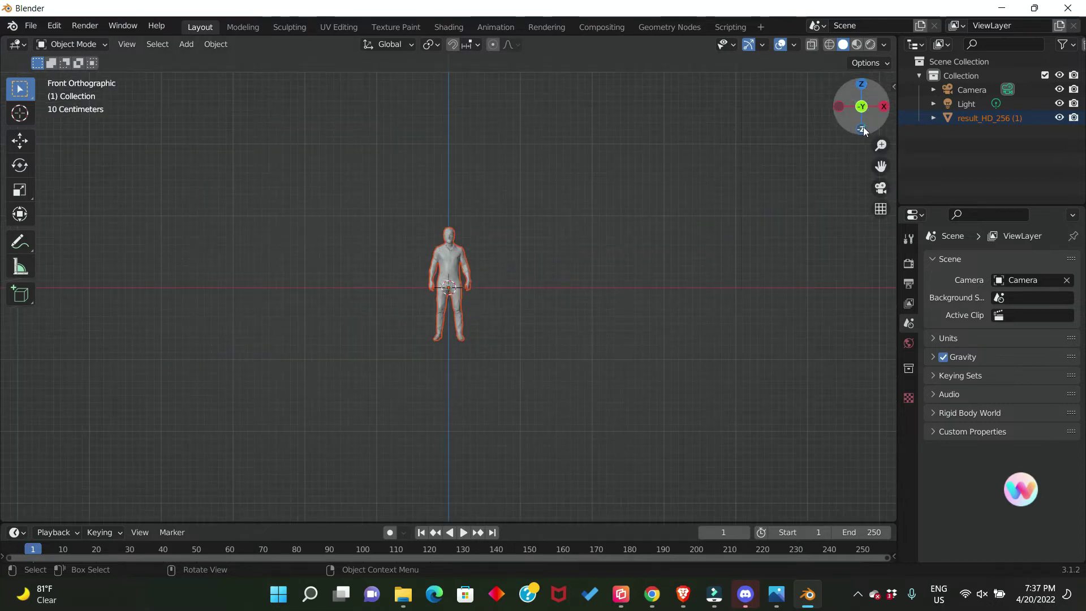
{"action": "left_click", "coordinate": [862, 129]}
{"action": "left_click", "coordinate": [861, 107]}
{"action": "left_click_drag", "start_coordinate": [861, 107], "coordinate": [886, 97]}
{"action": "left_click", "coordinate": [886, 97]}
{"action": "left_click", "coordinate": [888, 104]}
{"action": "left_click", "coordinate": [838, 112]}
{"action": "left_click", "coordinate": [857, 111]}
{"action": "scroll", "coordinate": [460, 296], "scroll_direction": "up", "scroll_amount": 2}
Select the human model and switch it to Edit Mode.
{"action": "left_click", "coordinate": [460, 296]}
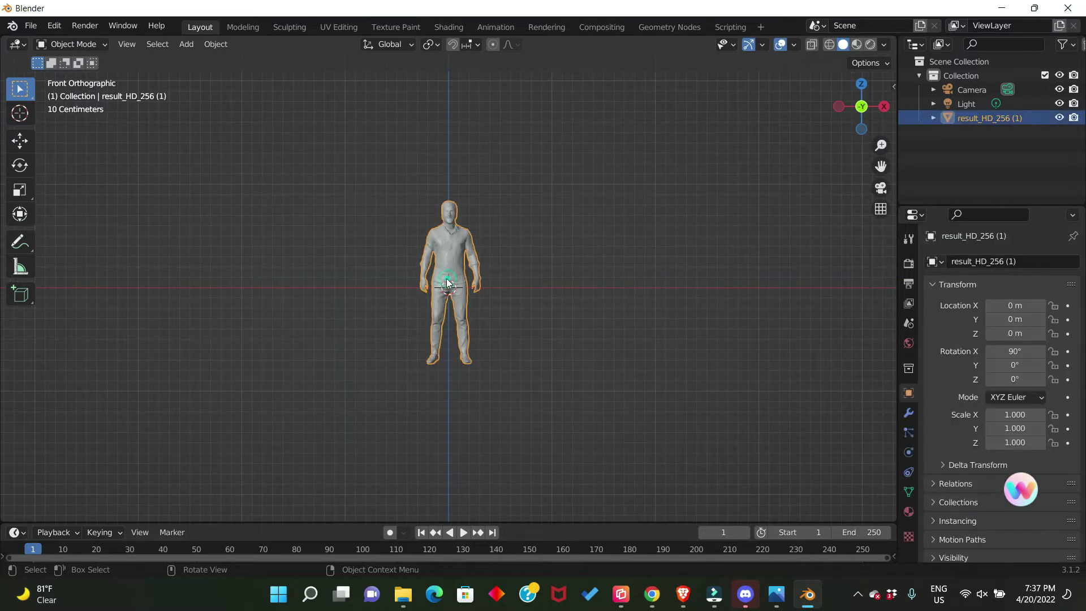
{"action": "left_click", "coordinate": [82, 43]}
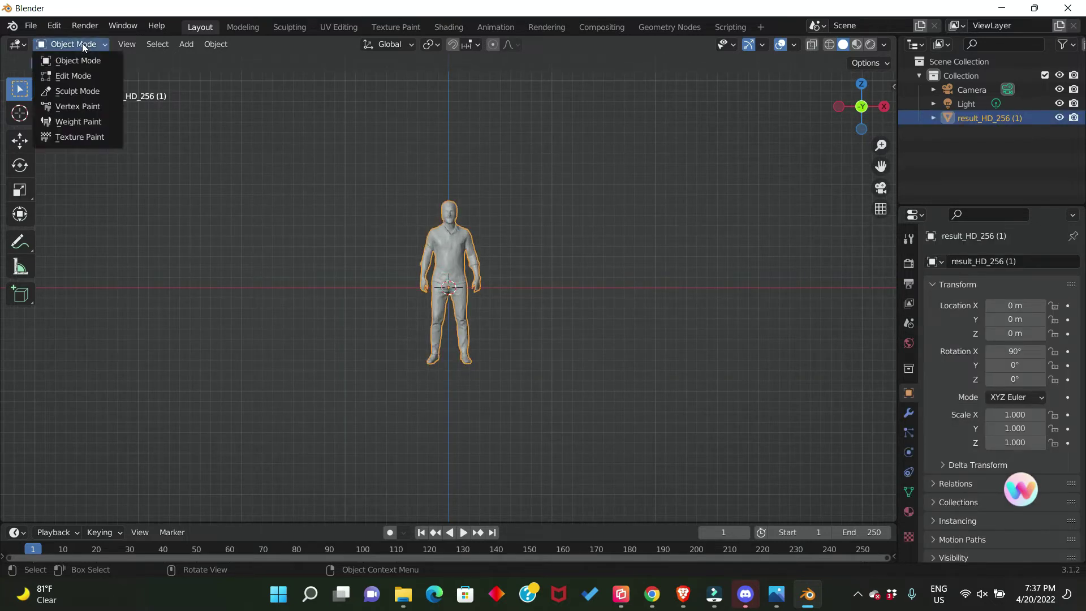
{"action": "left_click", "coordinate": [75, 76]}
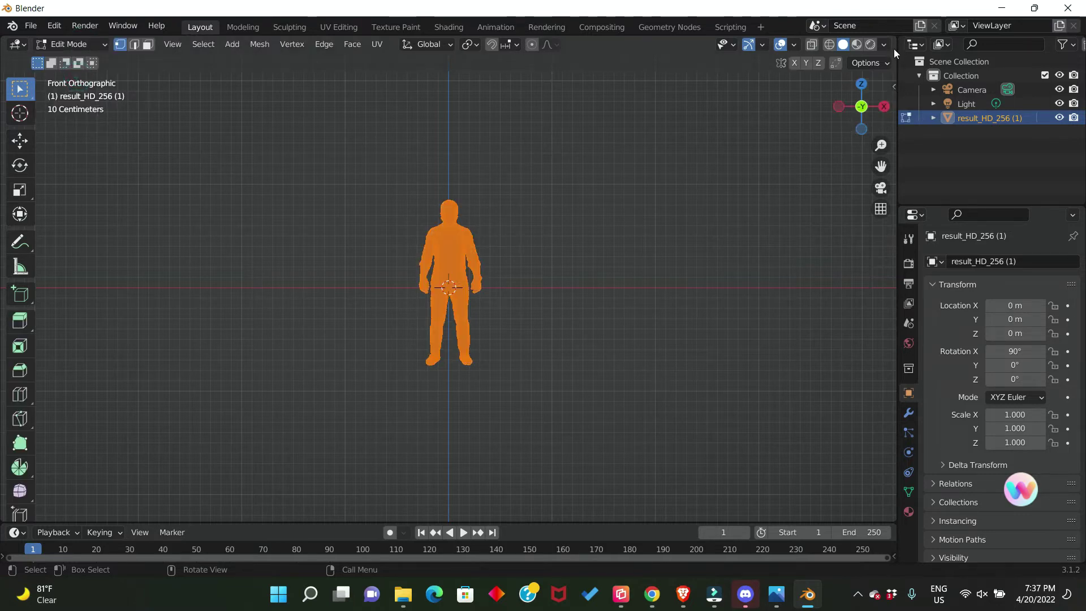
Split the 3D viewport into two equal side-by-side areas and change one of them to an Image Editor.
{"action": "left_click_drag", "start_coordinate": [895, 46], "coordinate": [448, 231]}
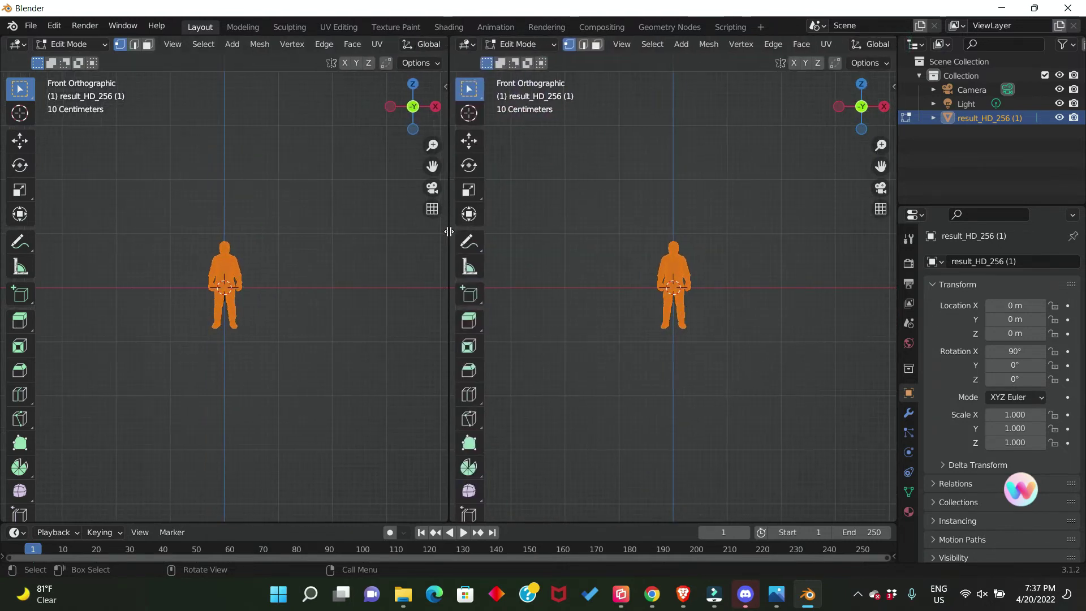
{"action": "left_click", "coordinate": [18, 45]}
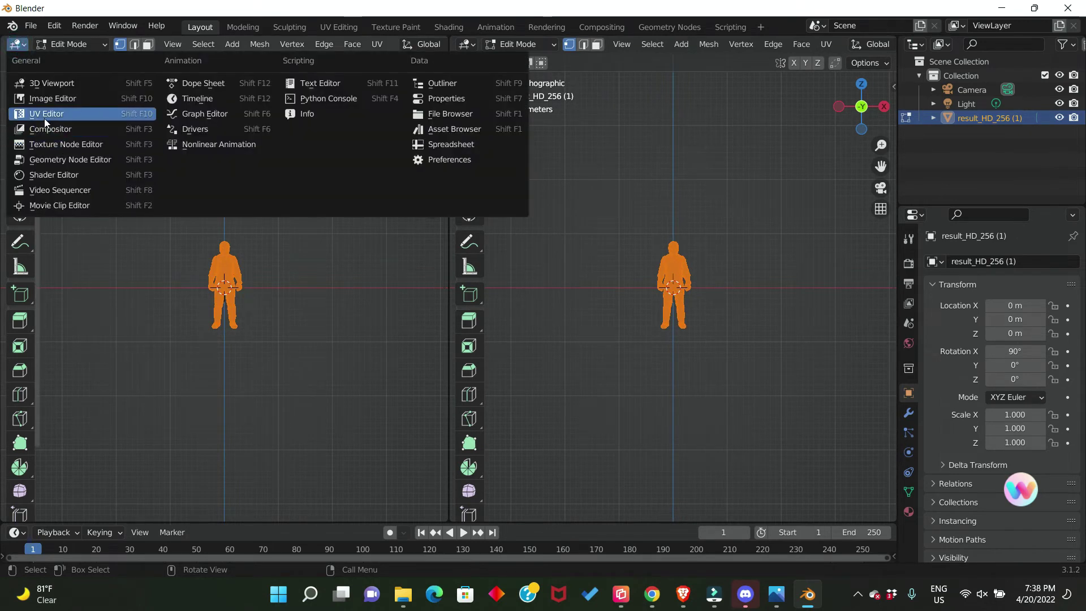
{"action": "left_click", "coordinate": [50, 99]}
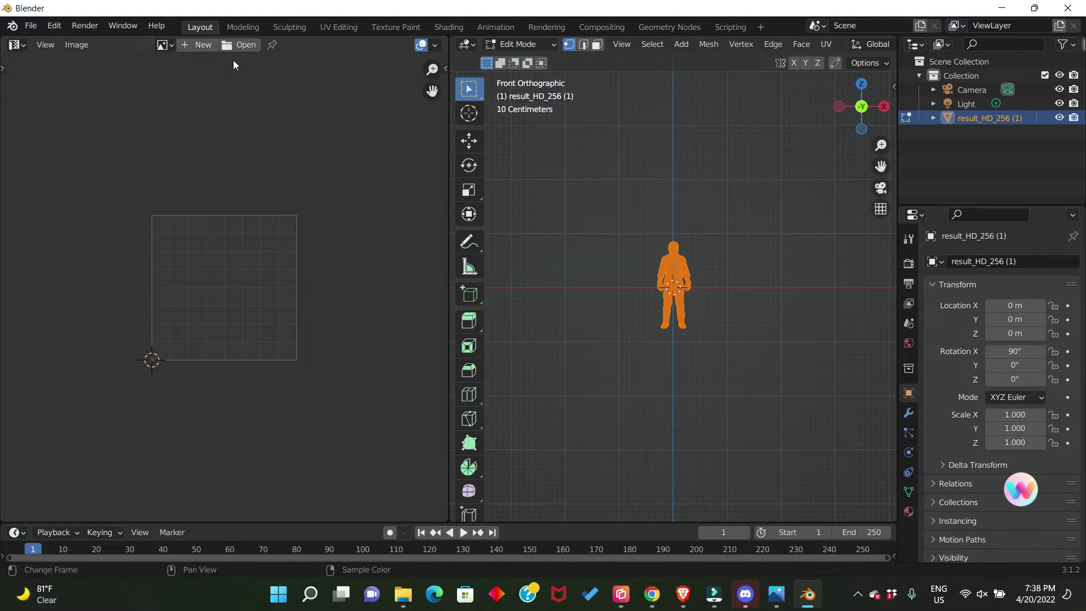
Load the handsome-man-standing-relaxed-front-view PNG from the Desktop folder into the Image Editor.
{"action": "left_click", "coordinate": [245, 44]}
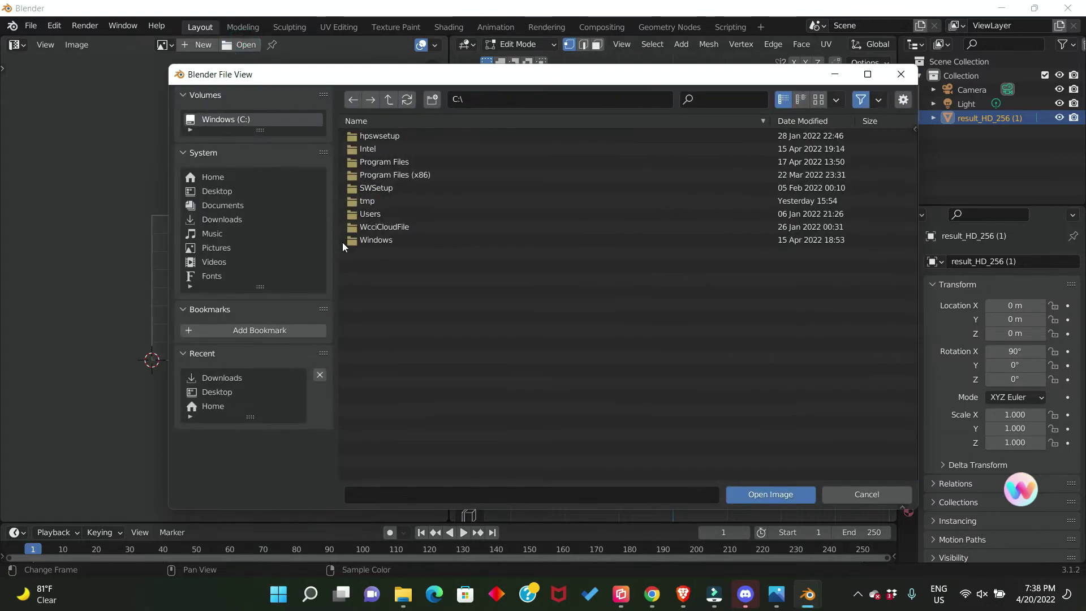
{"action": "left_click", "coordinate": [220, 189]}
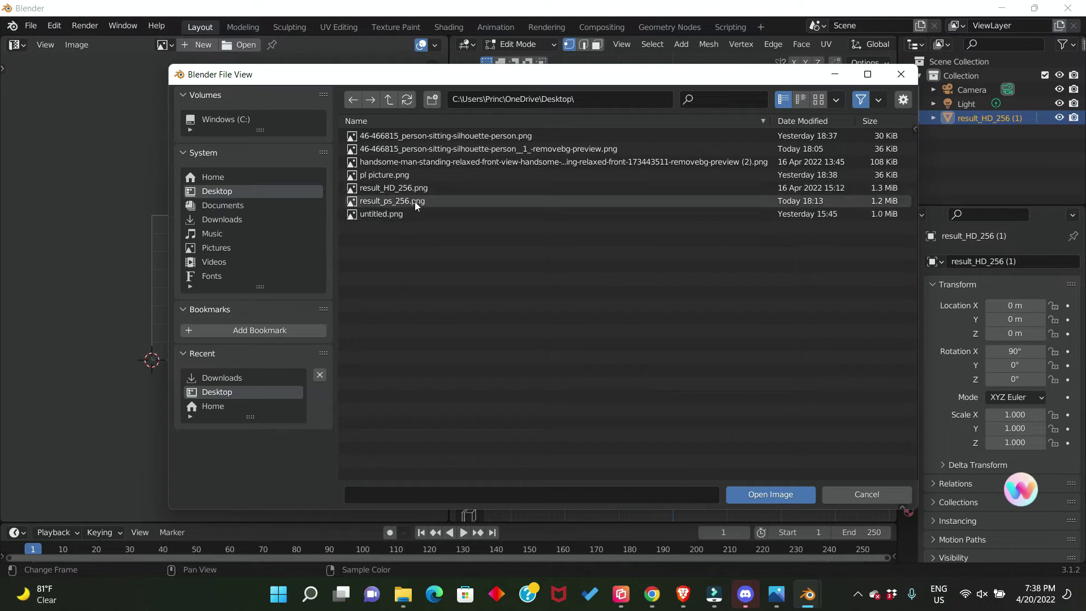
{"action": "left_click", "coordinate": [420, 162]}
{"action": "left_click", "coordinate": [765, 495]}
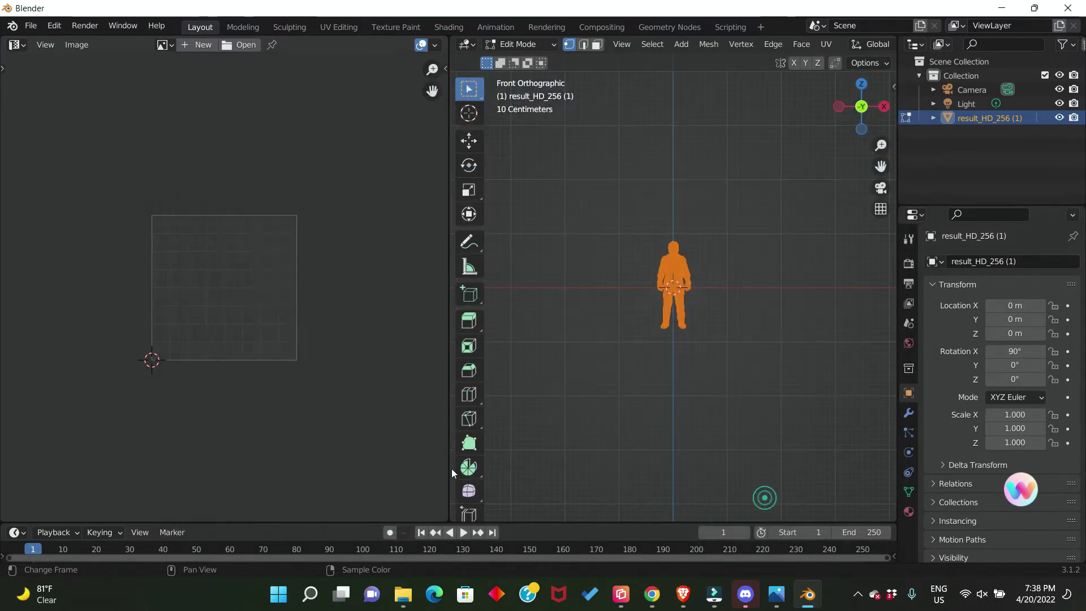
Unwrap the human mesh onto the photo using Project from View.
{"action": "left_click", "coordinate": [835, 45]}
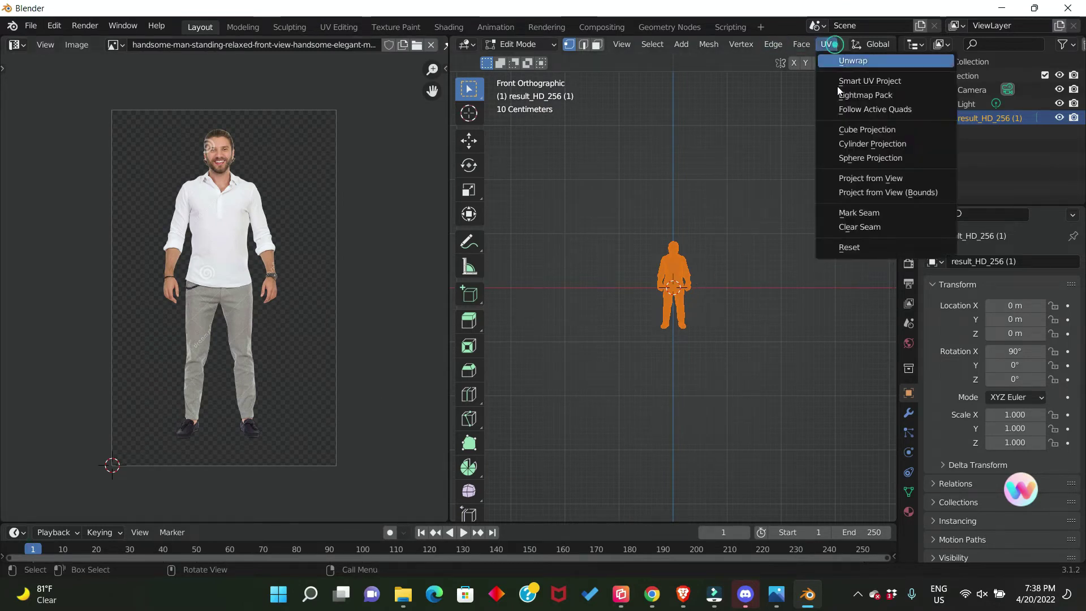
{"action": "left_click", "coordinate": [862, 179]}
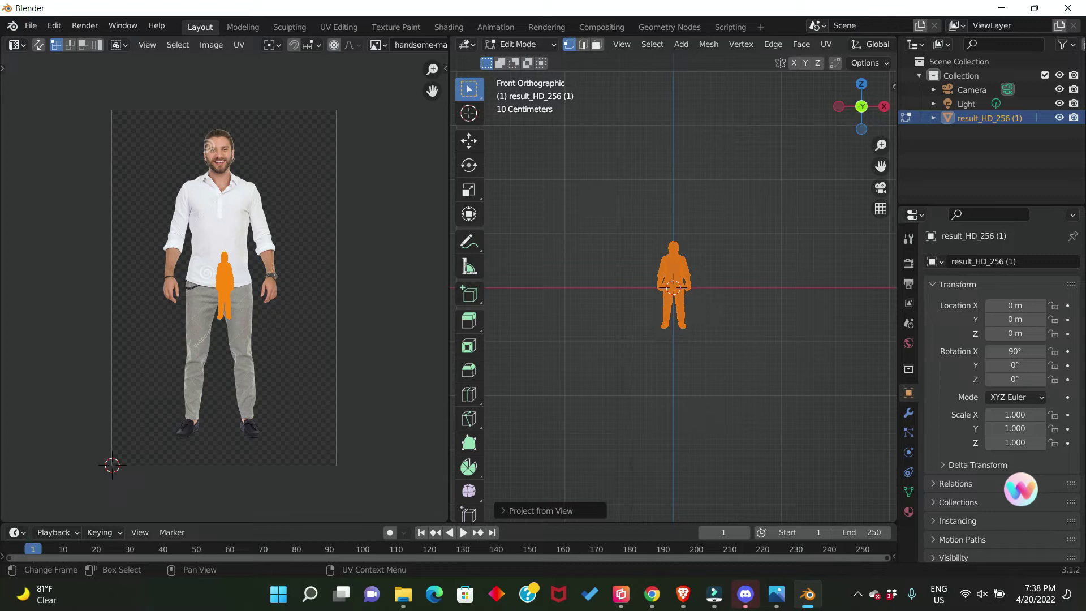
Scale the projected UV layout vertically and horizontally until it covers the man's full height and width in the photo.
{"action": "key", "text": "t"}
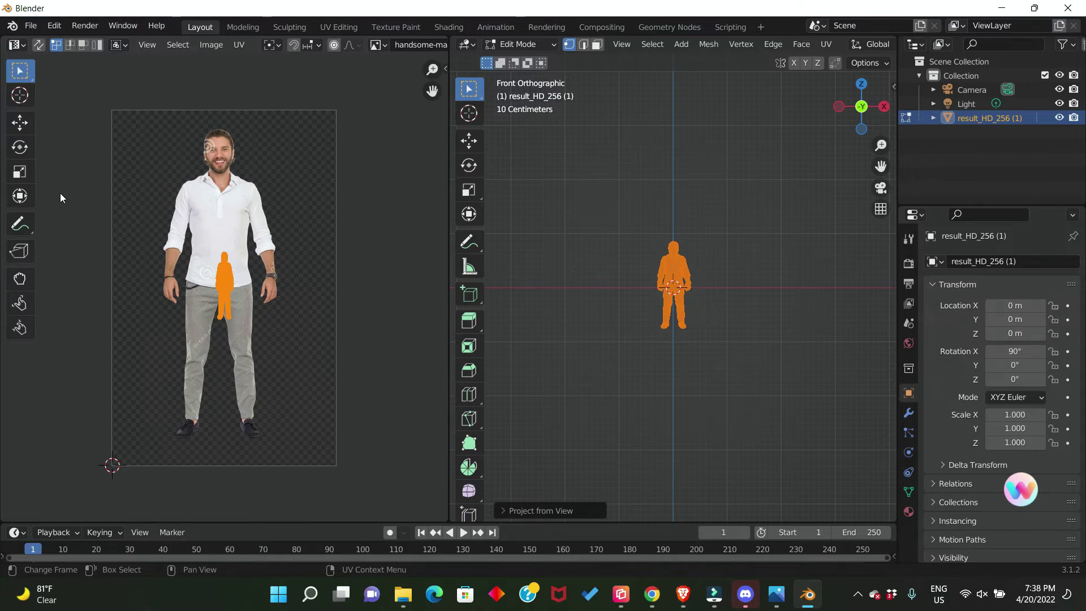
{"action": "left_click", "coordinate": [18, 177]}
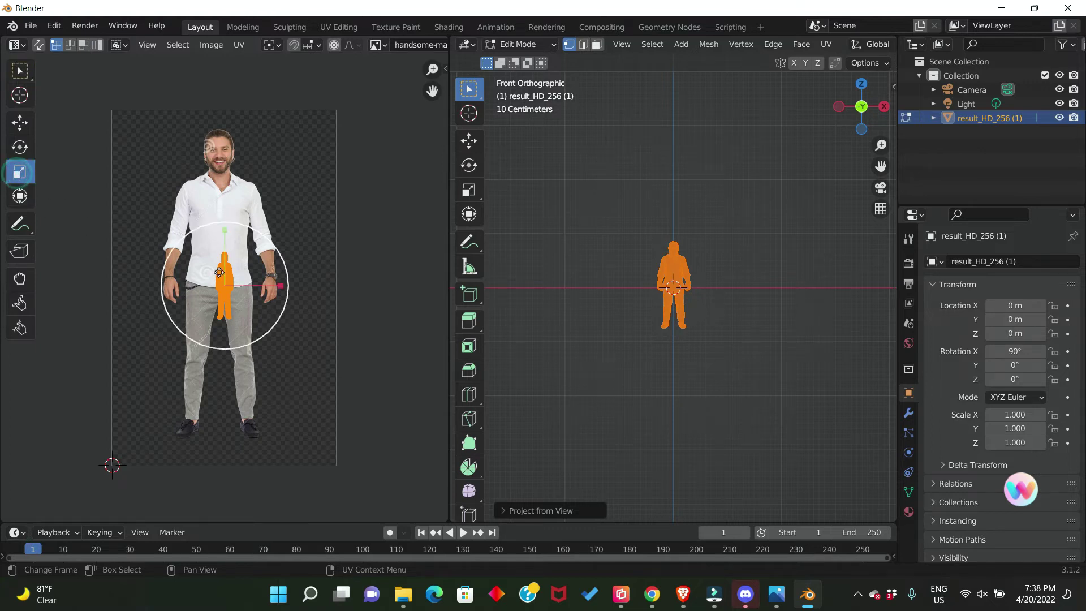
{"action": "left_click_drag", "start_coordinate": [225, 256], "coordinate": [218, 173]}
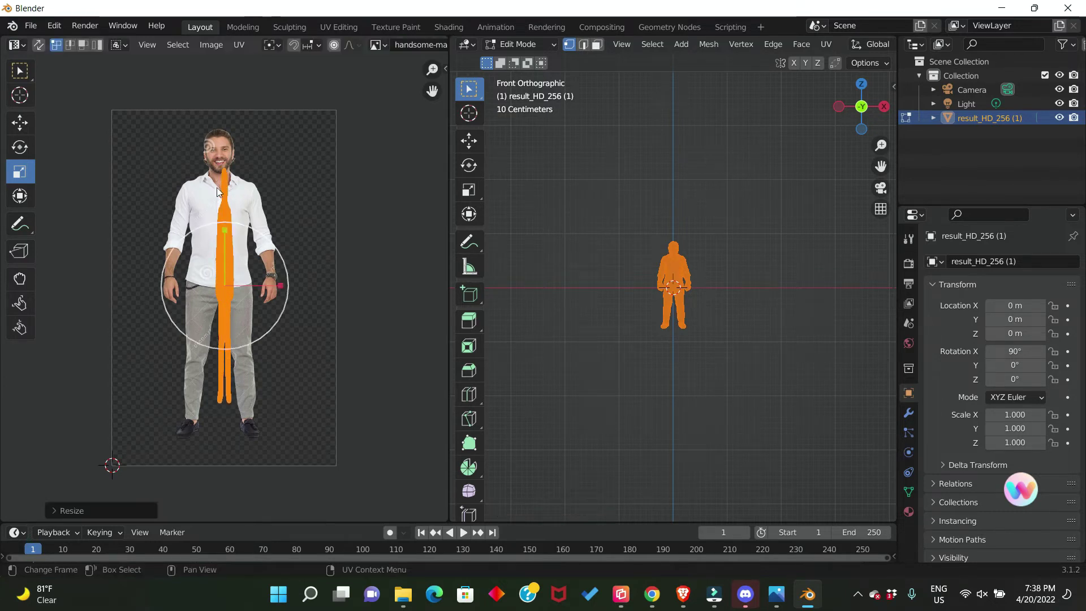
{"action": "left_click_drag", "start_coordinate": [230, 285], "coordinate": [286, 289]}
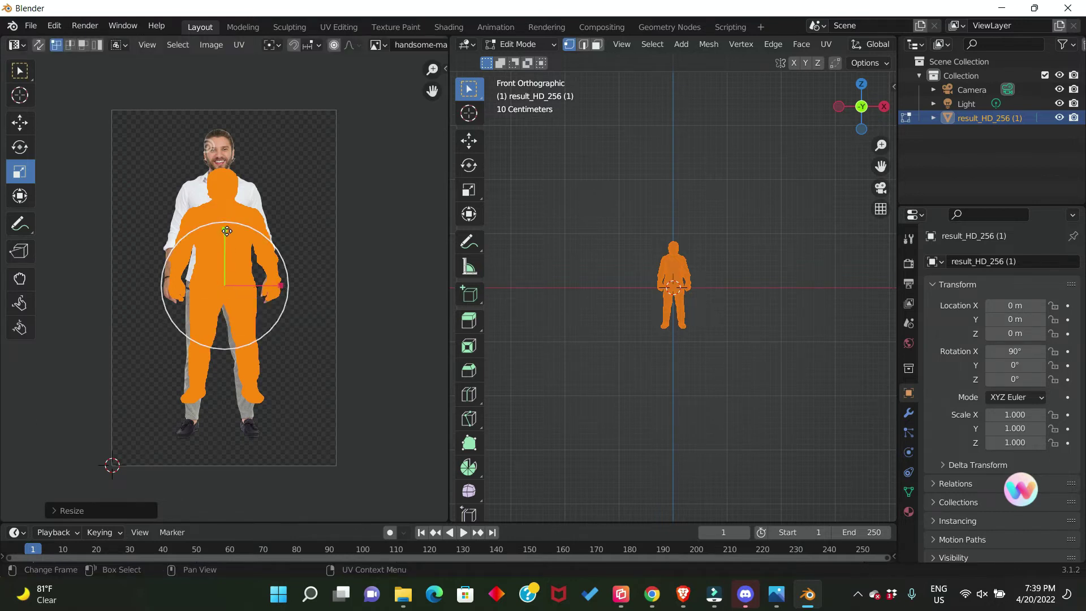
{"action": "left_click_drag", "start_coordinate": [225, 231], "coordinate": [258, 392]}
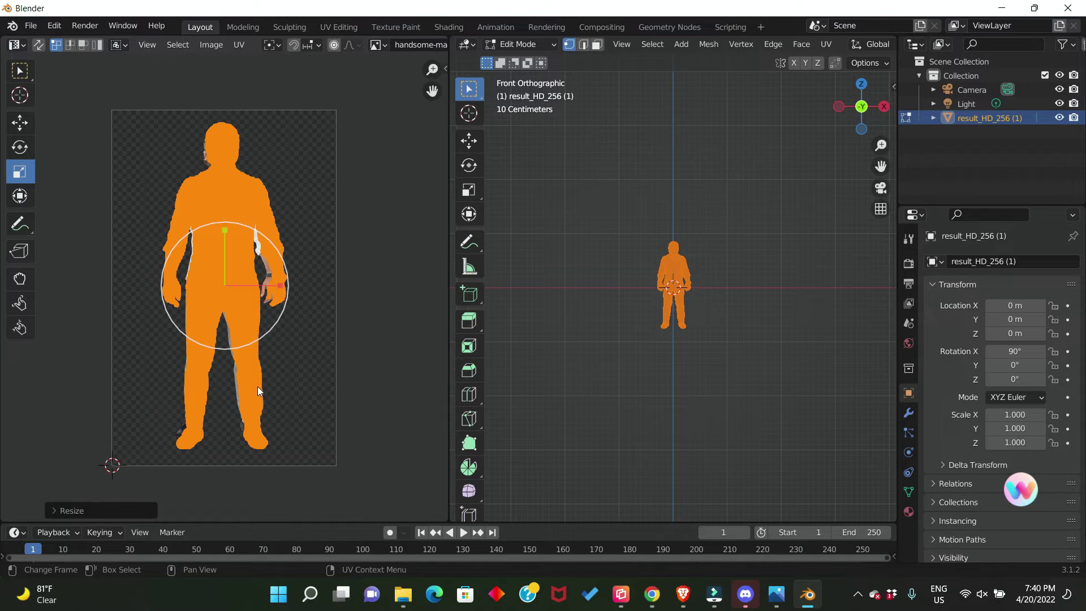
Return the human model to Object Mode and change the photo's editor area to a Shader Editor.
{"action": "left_click", "coordinate": [250, 28]}
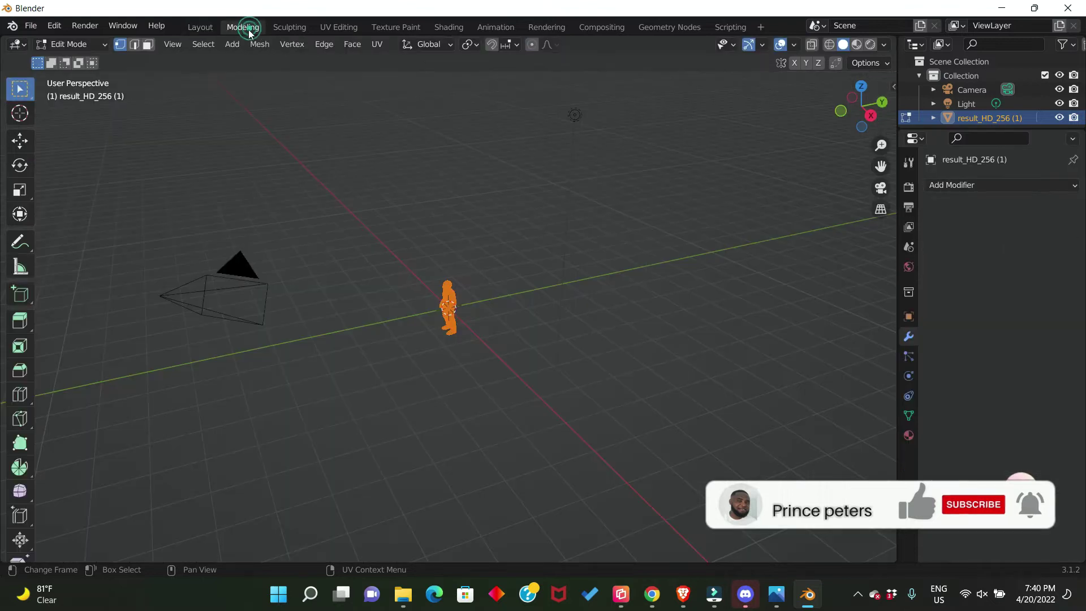
{"action": "left_click", "coordinate": [201, 28]}
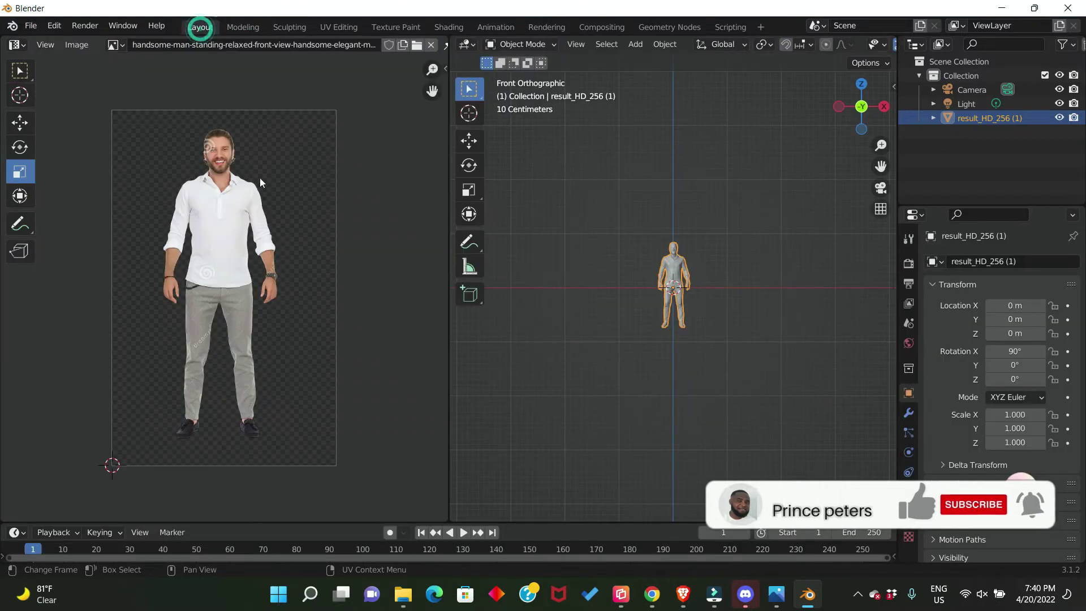
{"action": "left_click", "coordinate": [17, 45]}
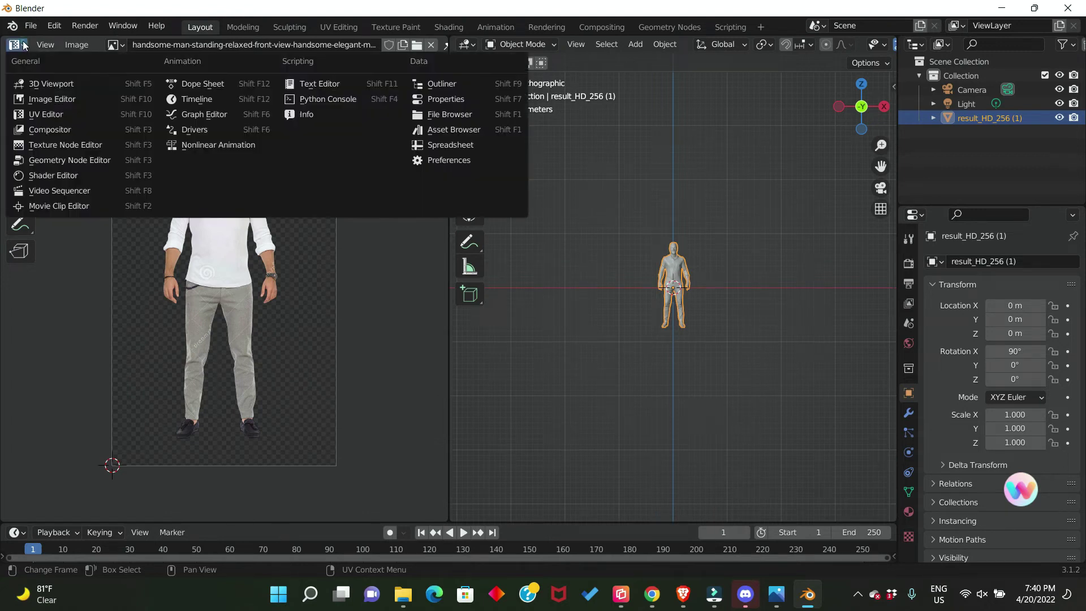
{"action": "left_click", "coordinate": [60, 175]}
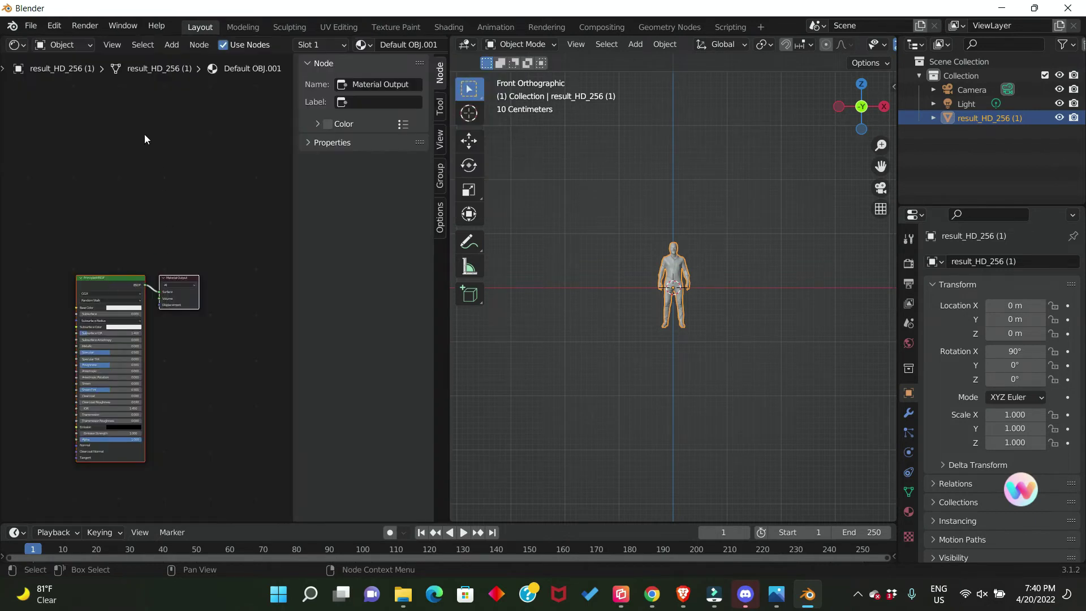
Add an Image Texture node to the human's material and place it just before the Principled BSDF node.
{"action": "left_click", "coordinate": [173, 46]}
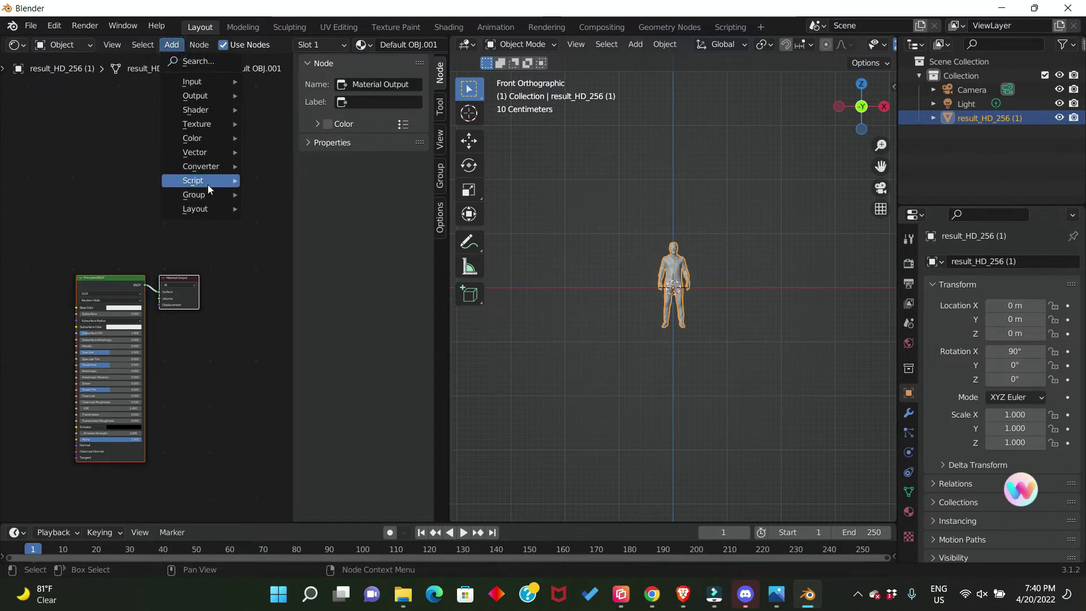
{"action": "mouse_move", "coordinate": [207, 124]}
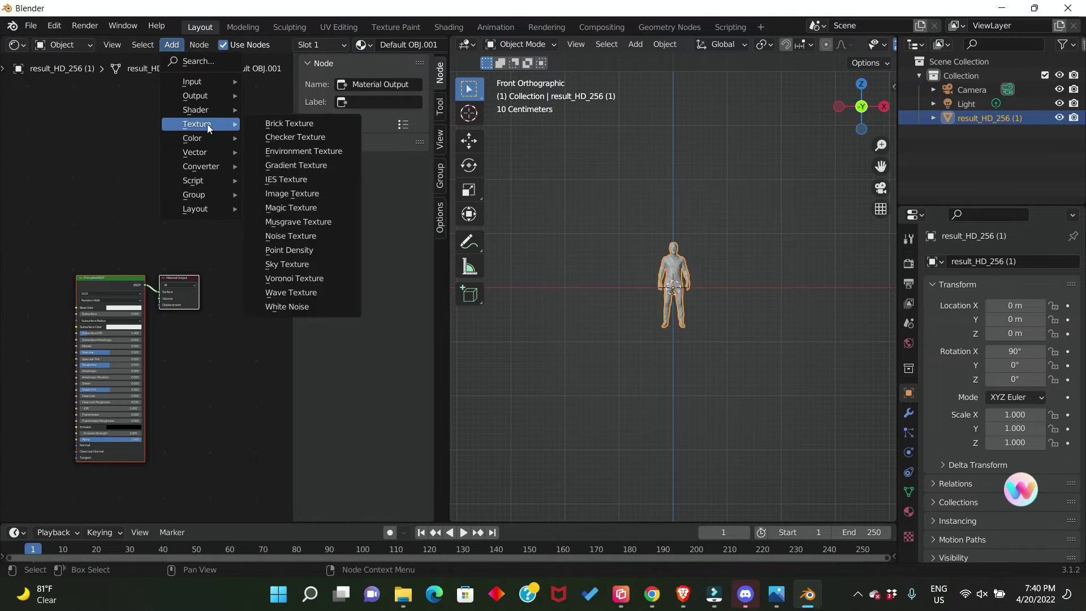
{"action": "left_click", "coordinate": [295, 193]}
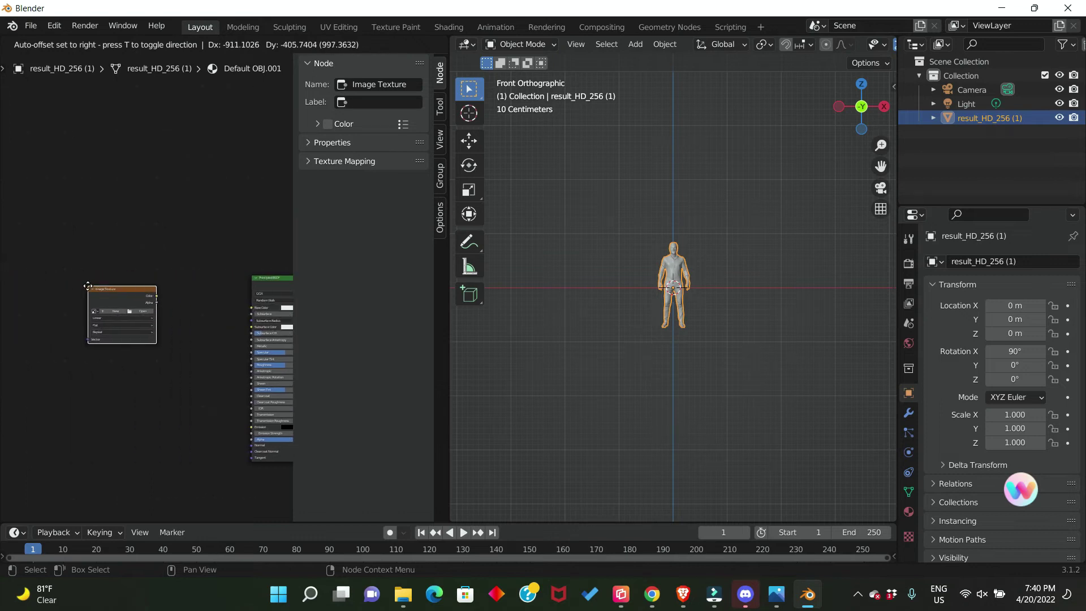
{"action": "left_click", "coordinate": [104, 271]}
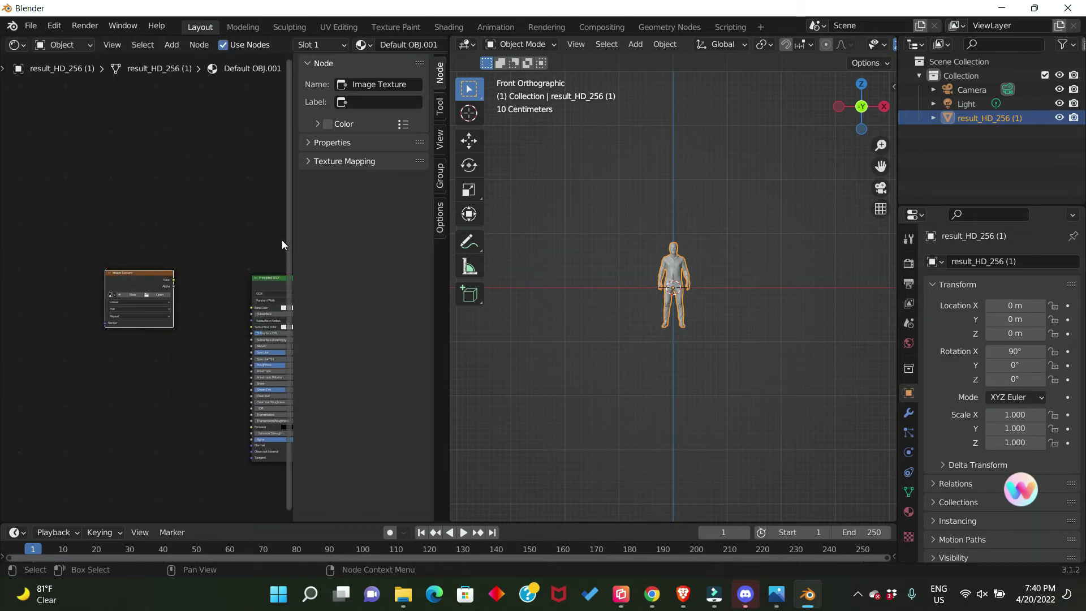
{"action": "left_click_drag", "start_coordinate": [289, 238], "coordinate": [400, 248]}
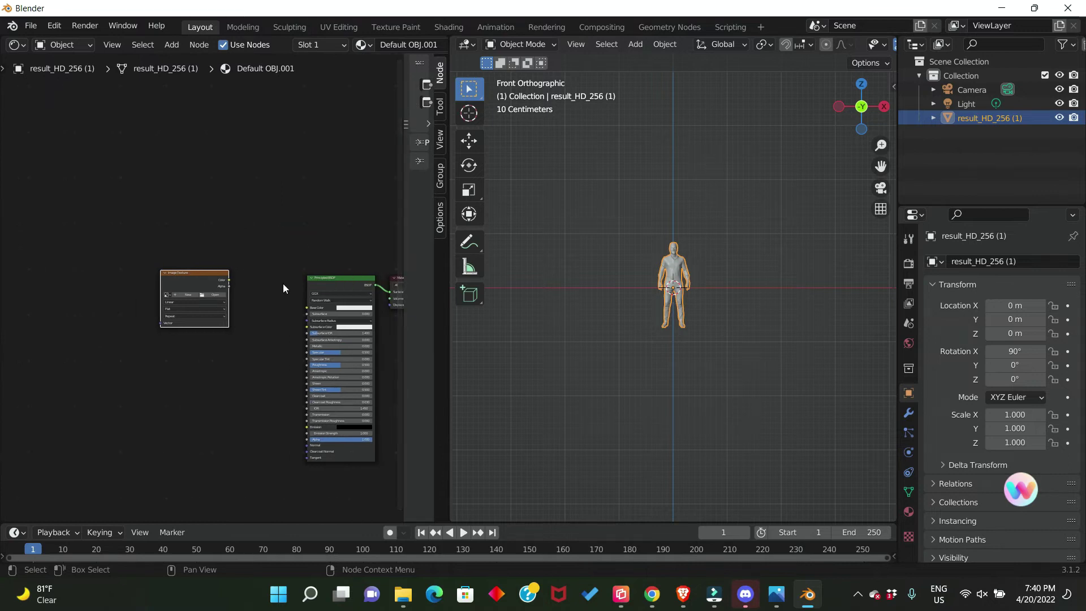
{"action": "left_click_drag", "start_coordinate": [218, 281], "coordinate": [259, 283]}
{"action": "left_click", "coordinate": [258, 283]}
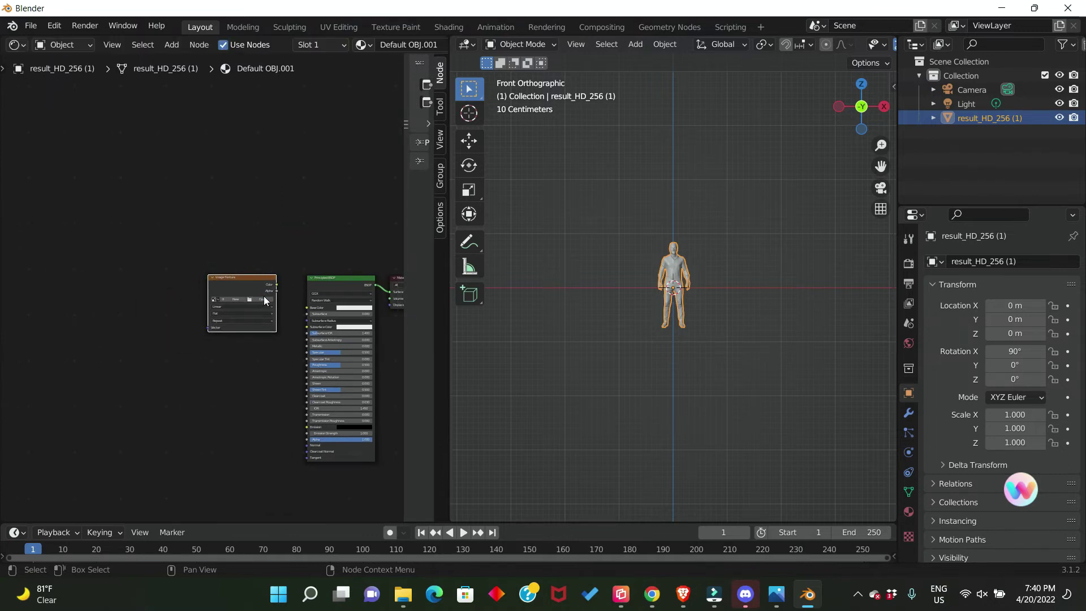
Load the handsome-man-standing-relaxed-front-view PNG from the Desktop folder into the Image Texture node.
{"action": "left_click", "coordinate": [264, 299]}
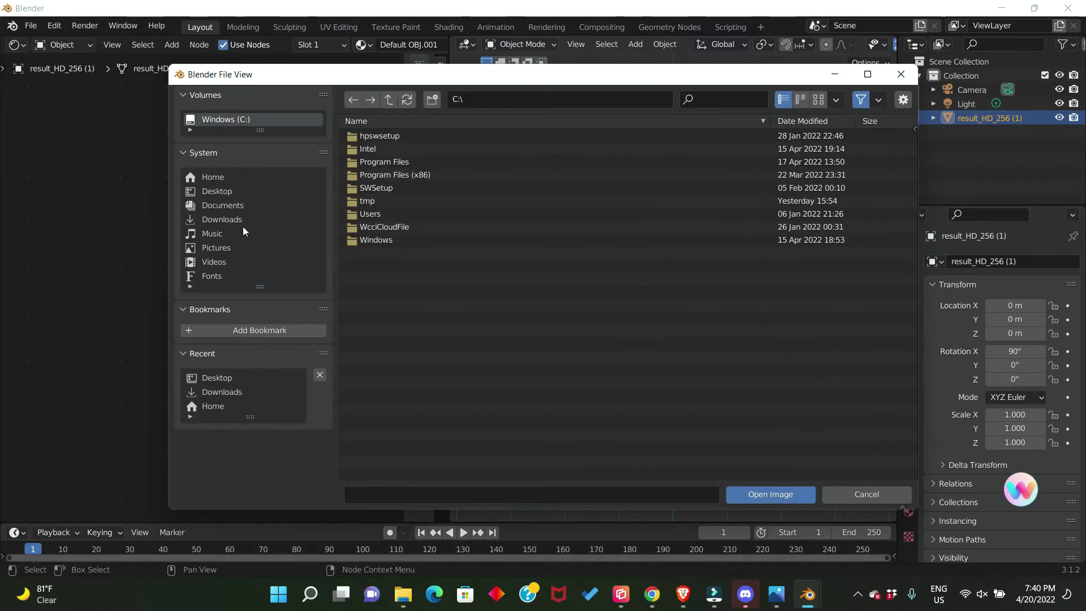
{"action": "left_click", "coordinate": [228, 191]}
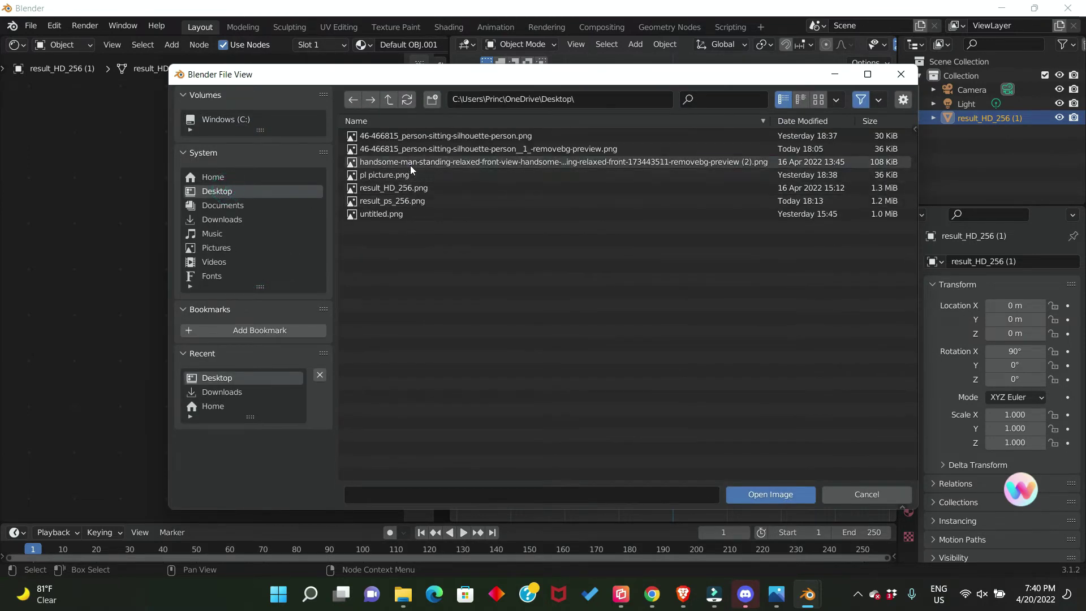
{"action": "left_click", "coordinate": [410, 164]}
{"action": "left_click", "coordinate": [776, 496]}
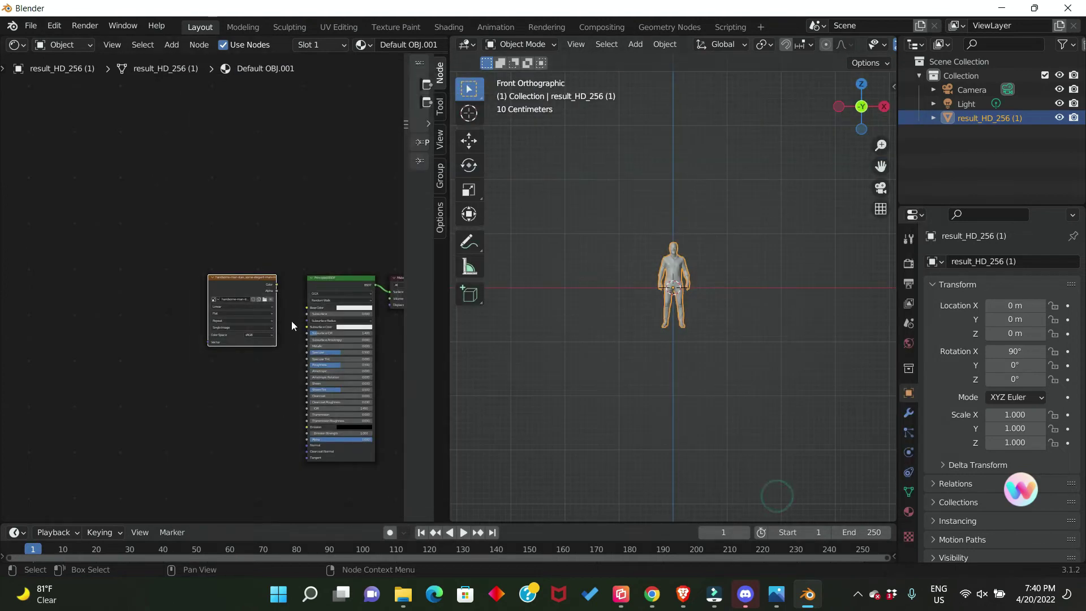
Connect the Image Texture node's Color output to the Base Color input of the Principled BSDF node.
{"action": "scroll", "coordinate": [259, 290], "scroll_direction": "up", "scroll_amount": 2}
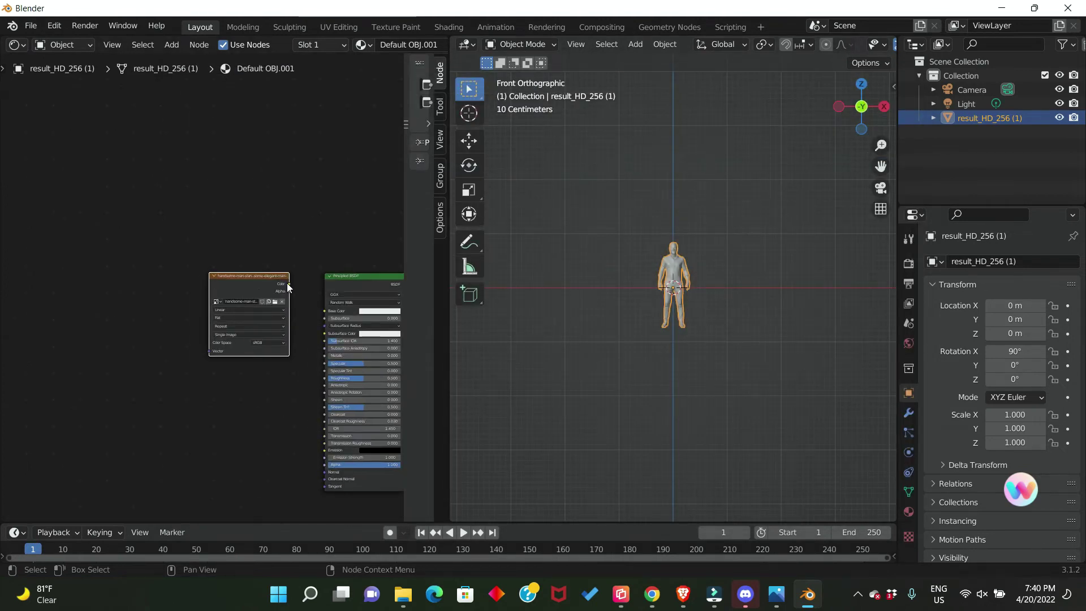
{"action": "left_click_drag", "start_coordinate": [288, 283], "coordinate": [301, 292]}
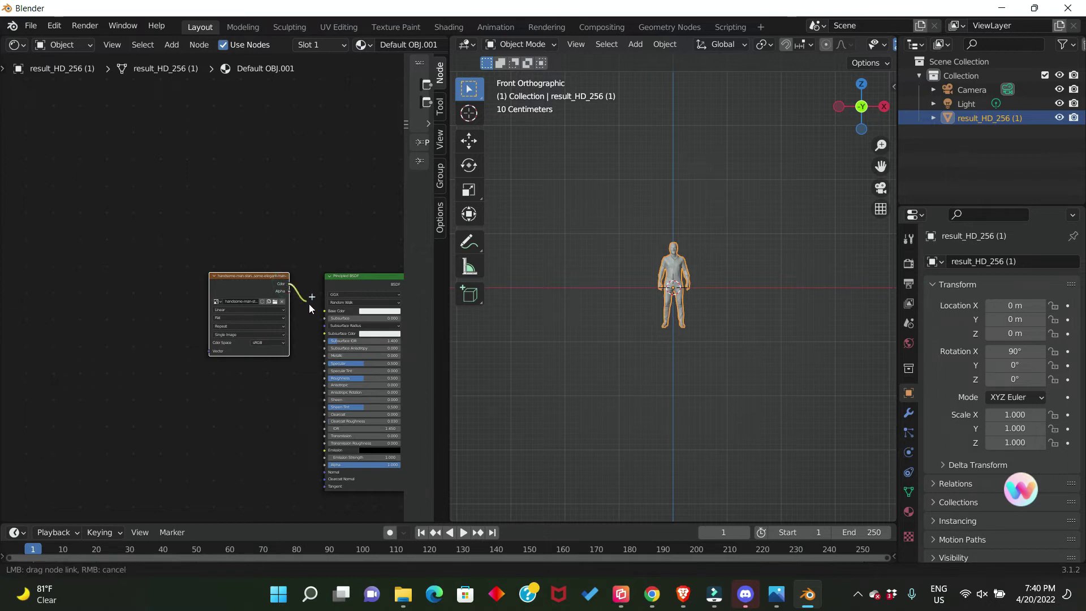
{"action": "left_click_drag", "start_coordinate": [320, 310], "coordinate": [323, 311]}
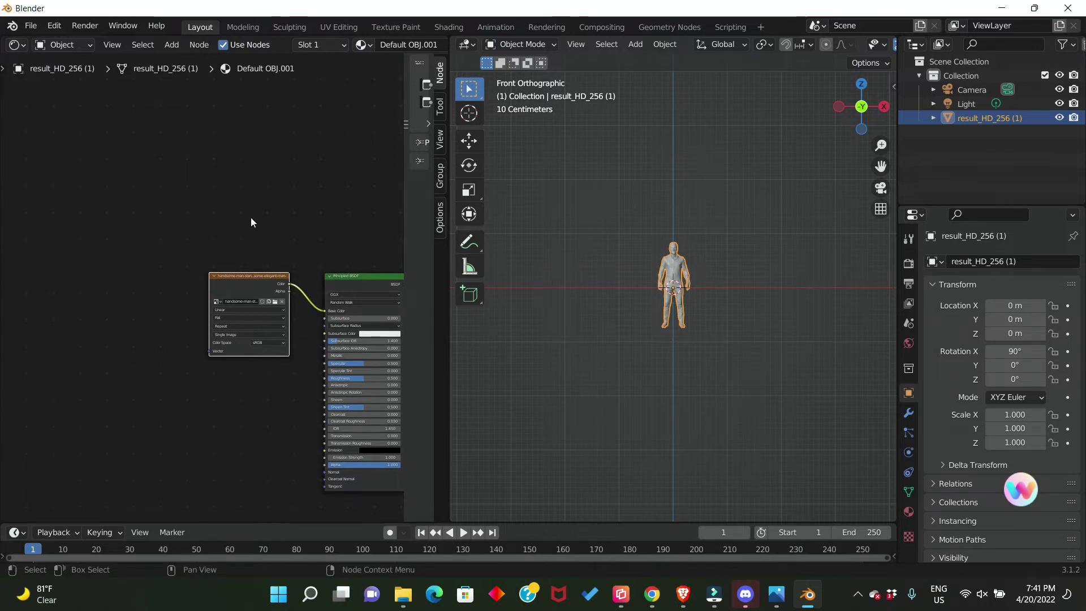
{"action": "scroll", "coordinate": [250, 219], "scroll_direction": "up", "scroll_amount": 1}
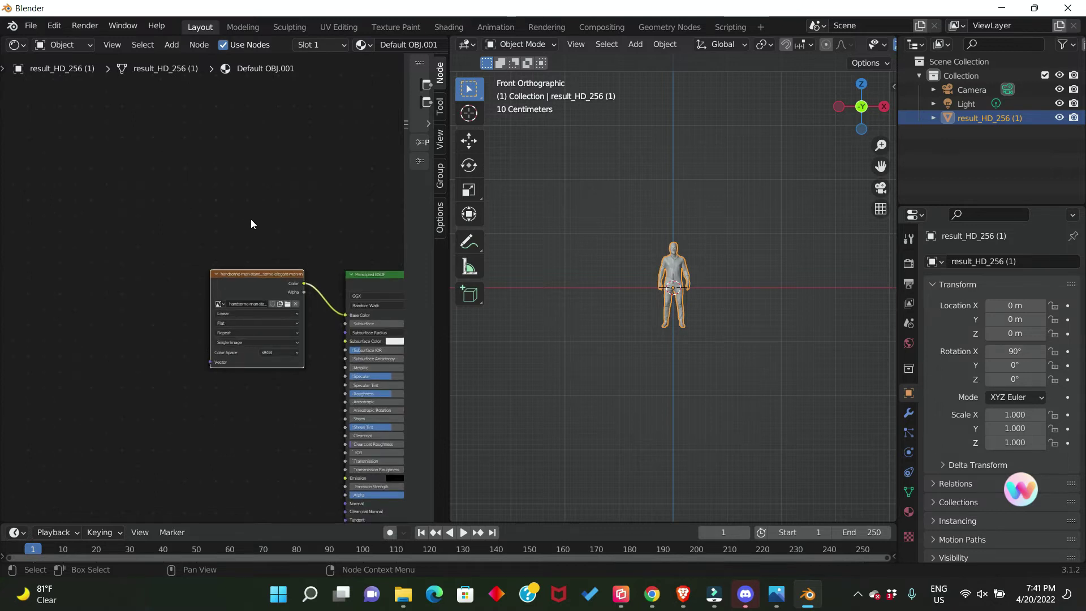
{"action": "scroll", "coordinate": [251, 219], "scroll_direction": "down", "scroll_amount": 2}
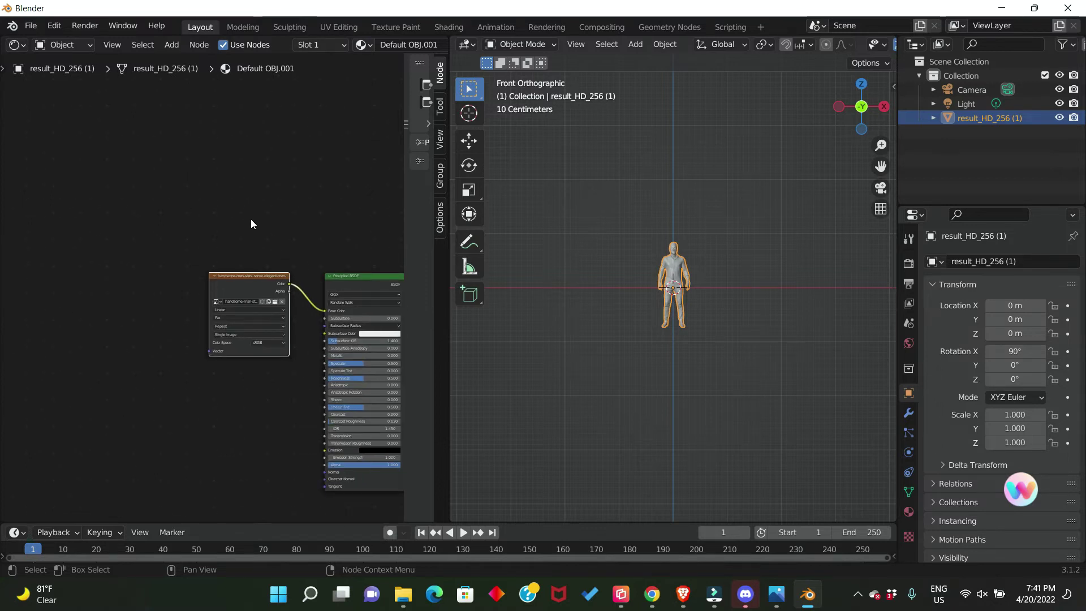
{"action": "scroll", "coordinate": [251, 220], "scroll_direction": "down", "scroll_amount": 1}
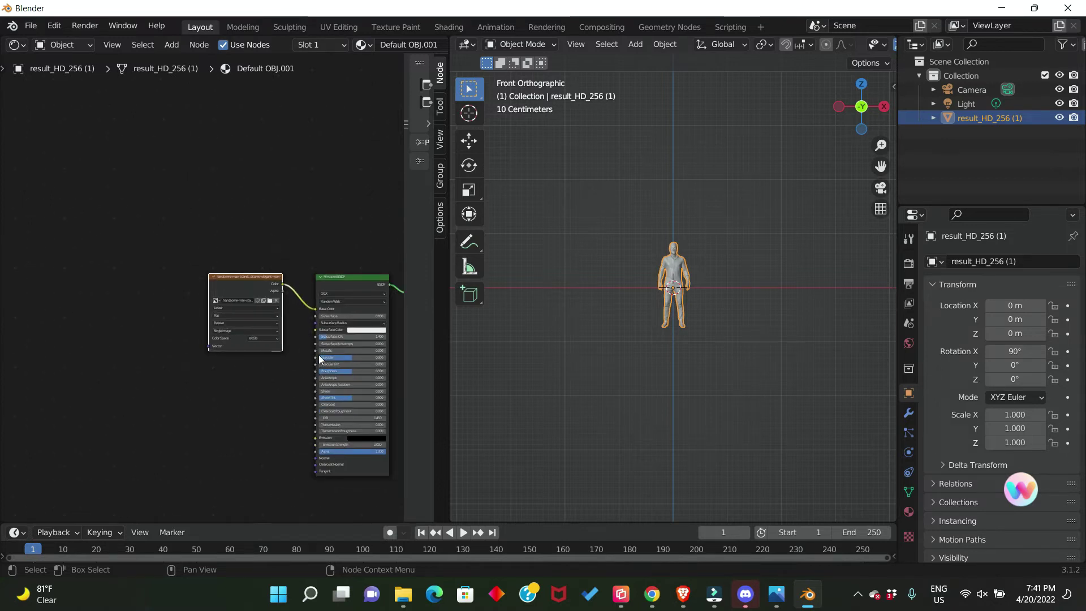
Shrink the Shader Editor area to a thin strip so the 3D viewport with the human model takes its space.
{"action": "left_click", "coordinate": [406, 261]}
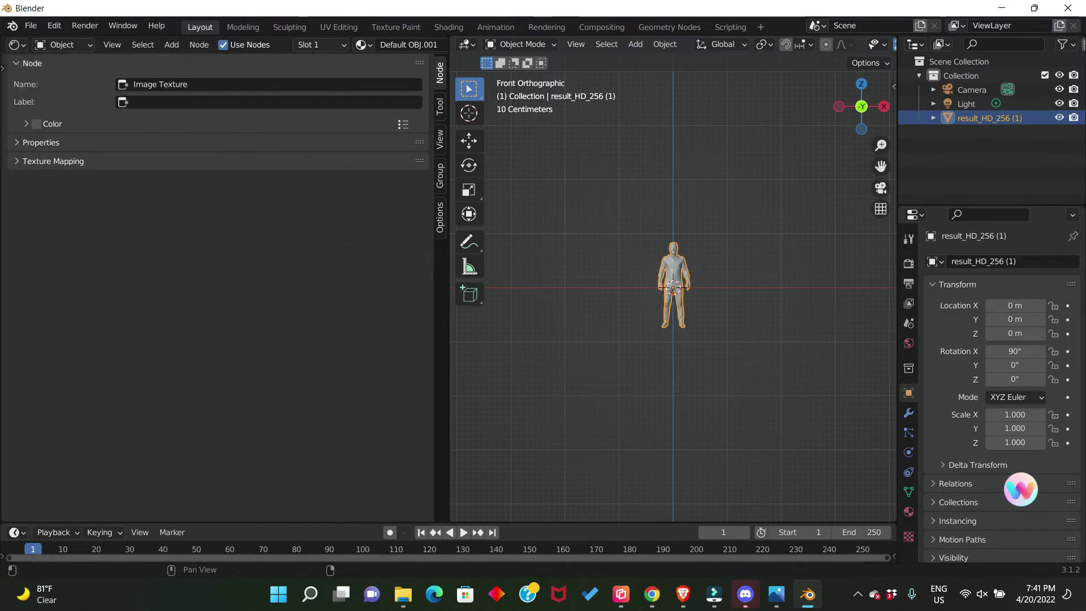
{"action": "left_click_drag", "start_coordinate": [433, 269], "coordinate": [17, 255]}
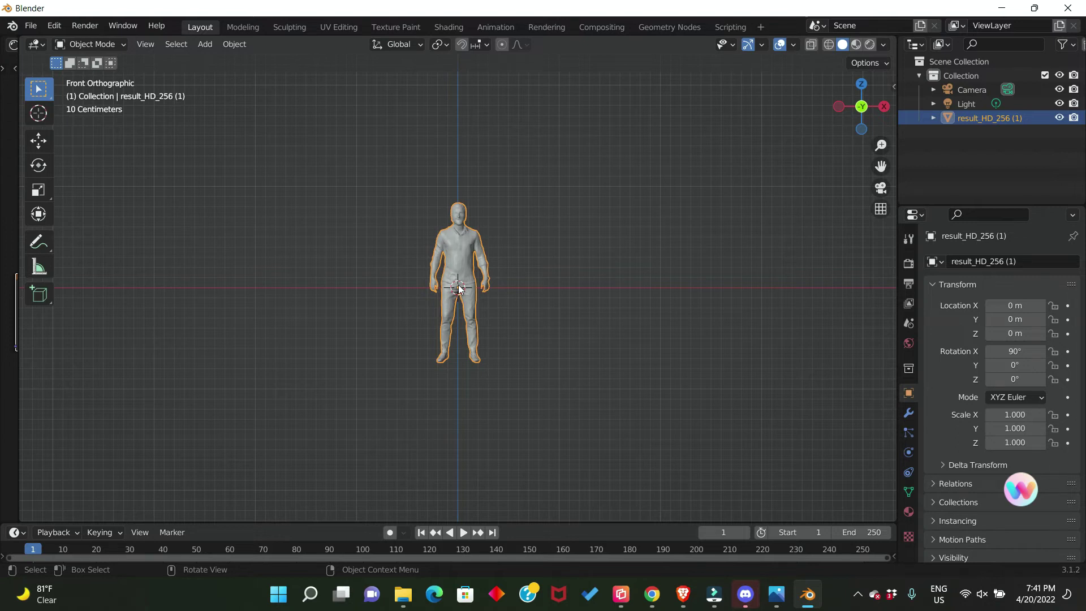
{"action": "scroll", "coordinate": [458, 288], "scroll_direction": "up", "scroll_amount": 3}
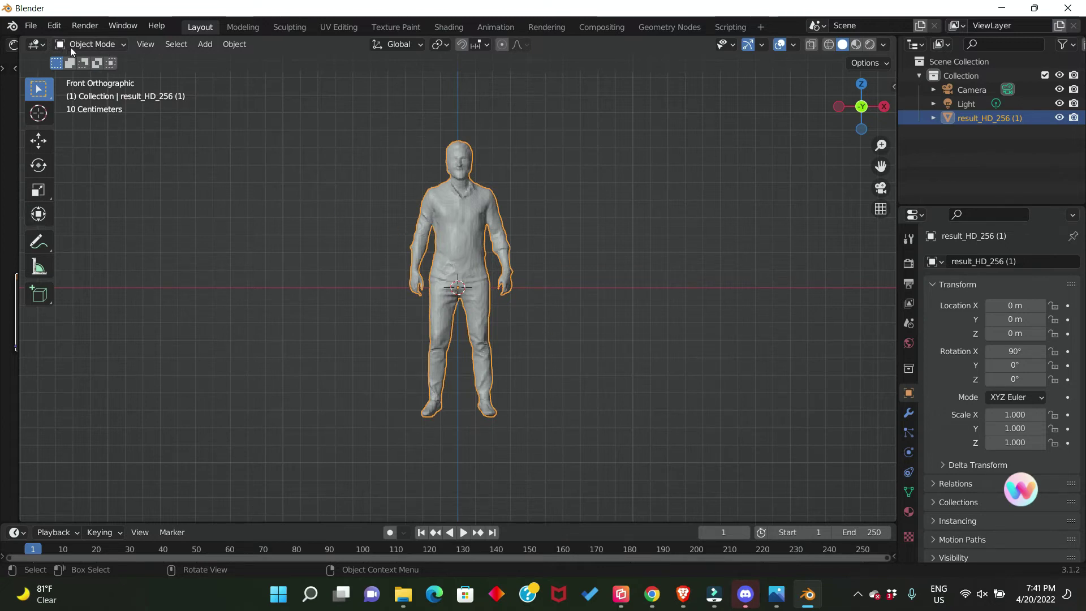
Add a second camera at the scene origin.
{"action": "left_click", "coordinate": [206, 45]}
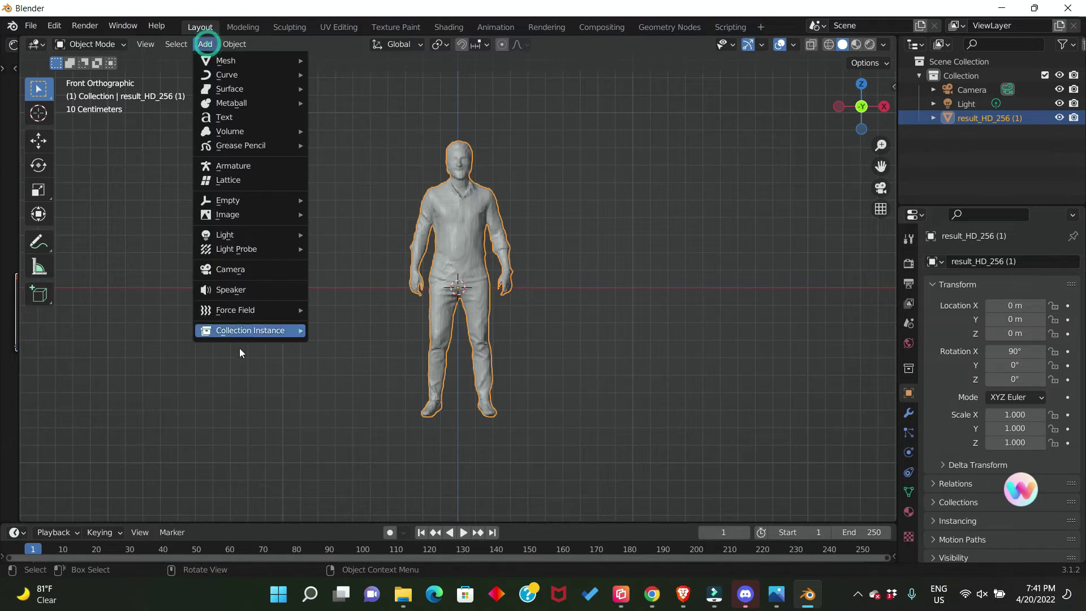
{"action": "left_click", "coordinate": [237, 272]}
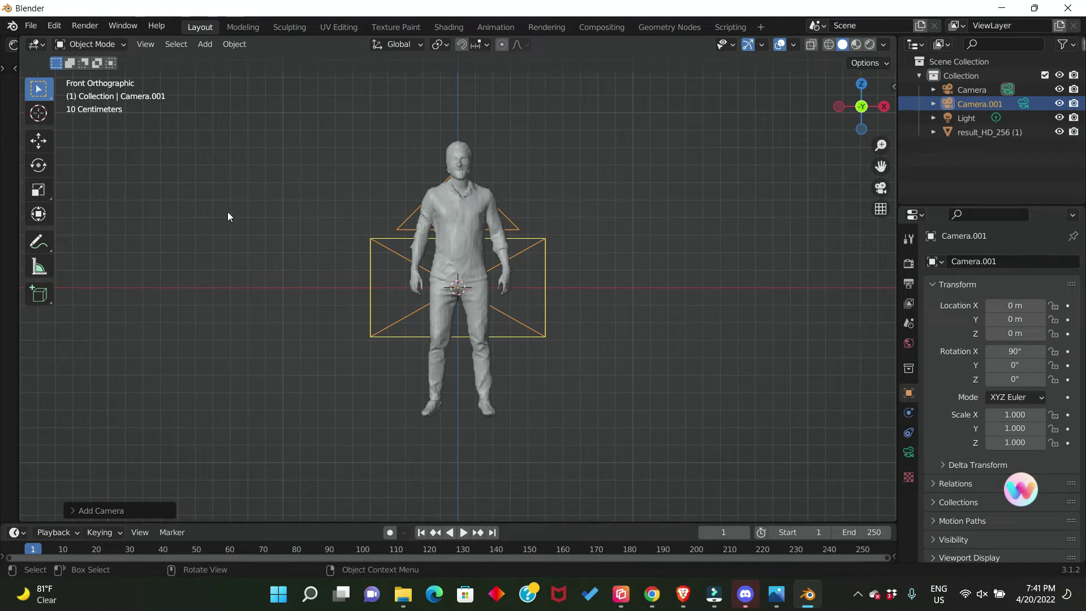
Scale the human model uniformly to 0.781 and add a plane at the scene origin.
{"action": "left_click", "coordinate": [39, 193]}
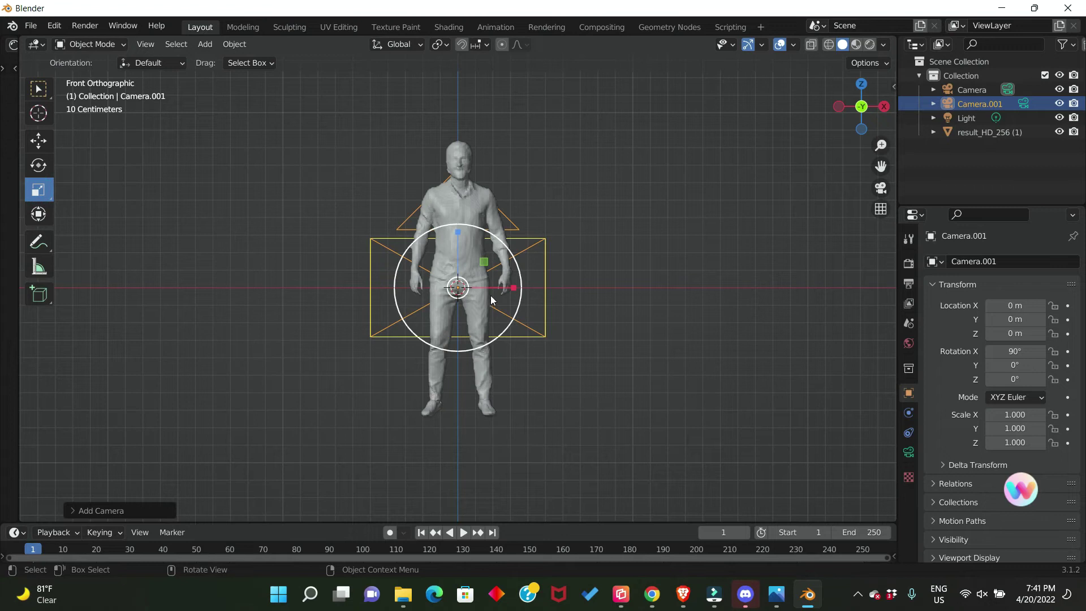
{"action": "left_click_drag", "start_coordinate": [514, 289], "coordinate": [496, 338]}
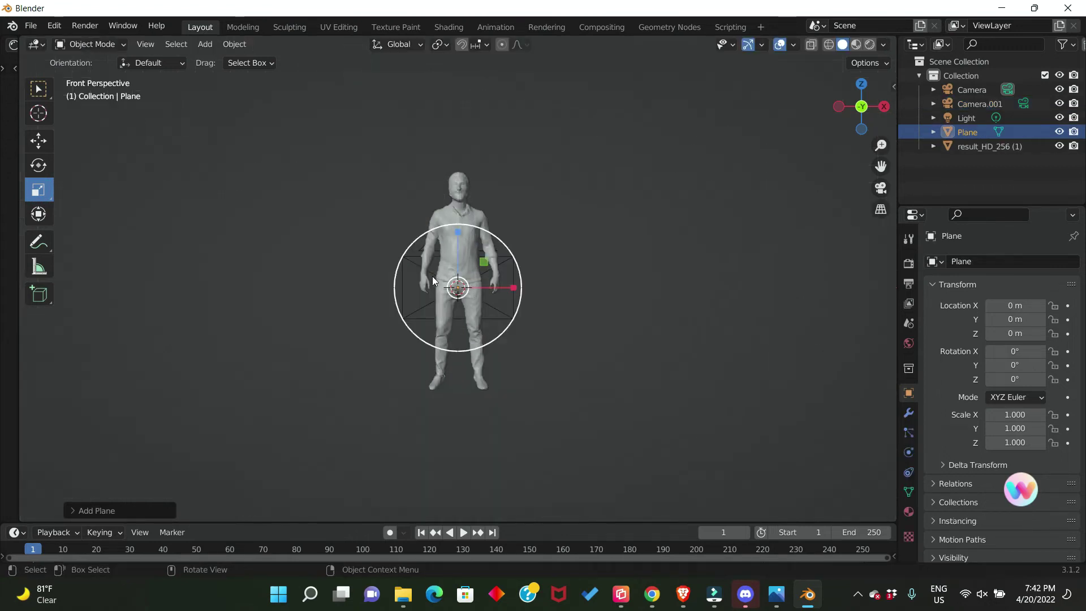
{"action": "left_click_drag", "start_coordinate": [416, 277], "coordinate": [348, 227]}
{"action": "left_click", "coordinate": [485, 276]}
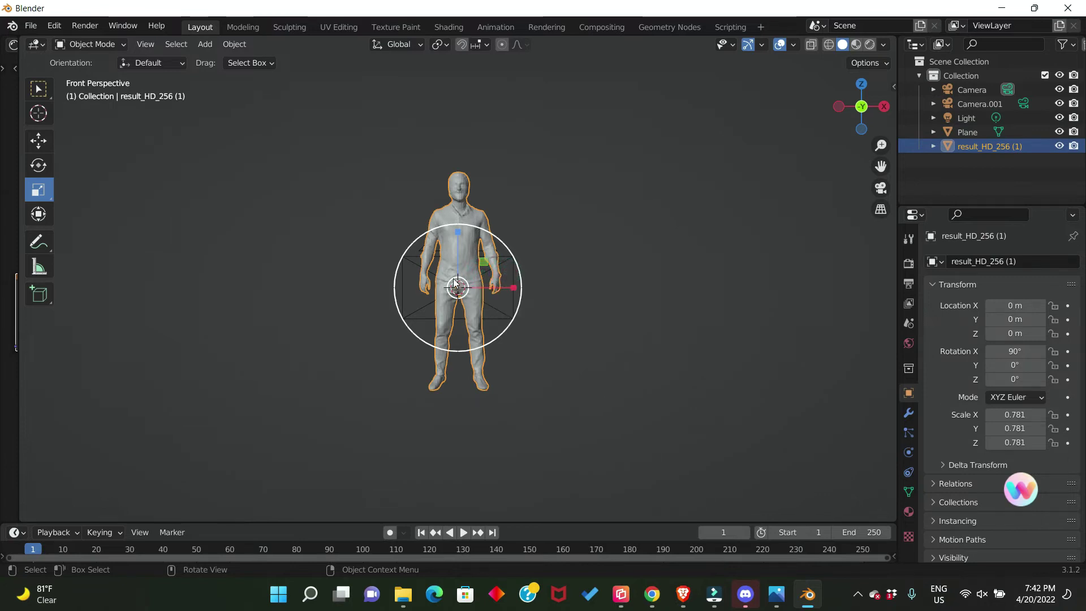
Deselect the human model and render the scene as a still image.
{"action": "left_click", "coordinate": [520, 199]}
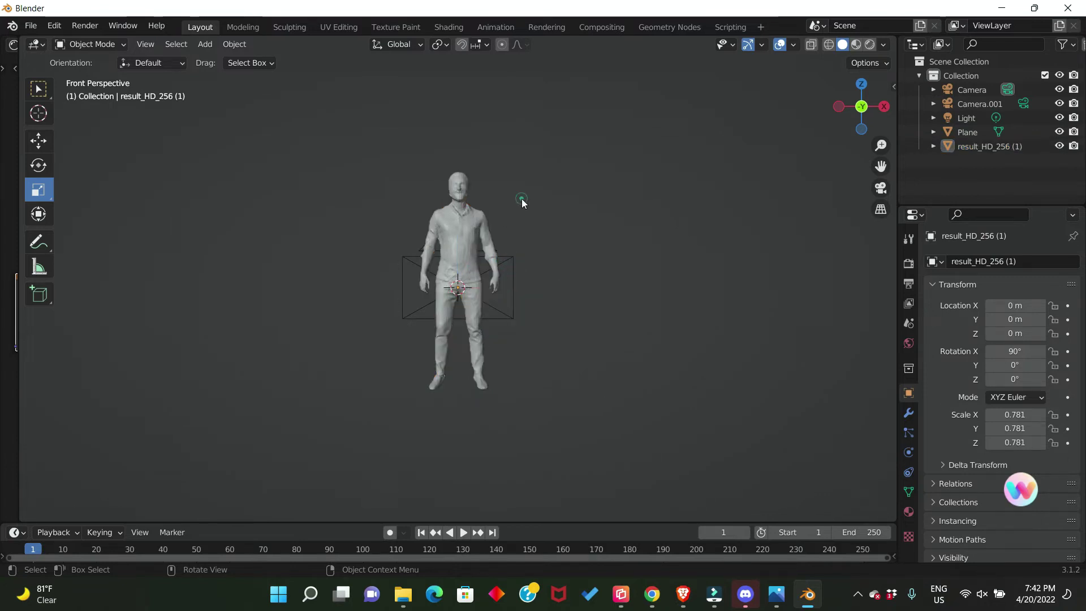
{"action": "left_click", "coordinate": [86, 26]}
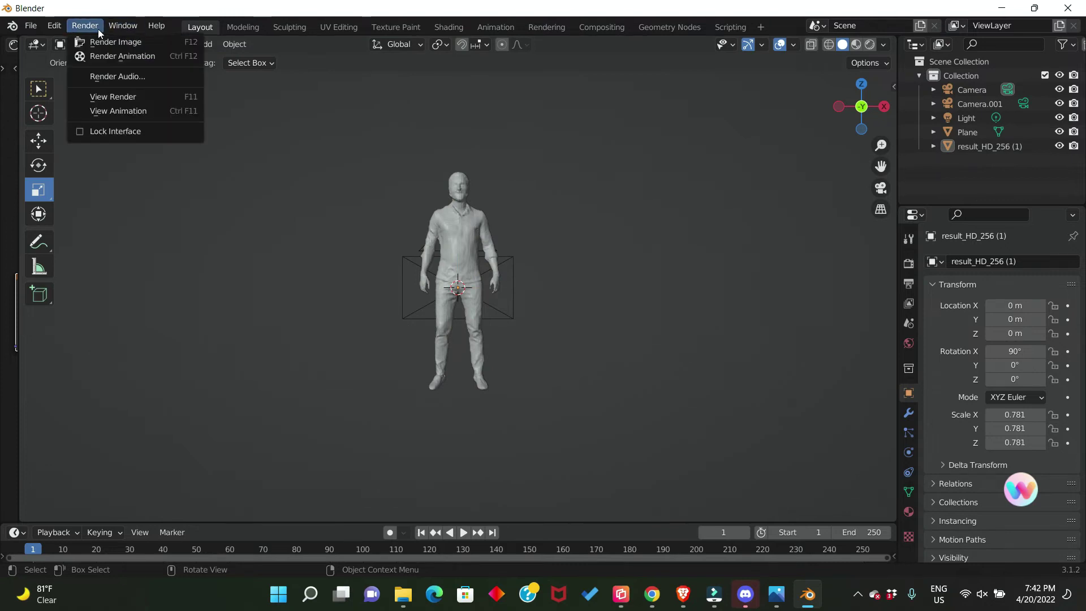
{"action": "left_click", "coordinate": [125, 41]}
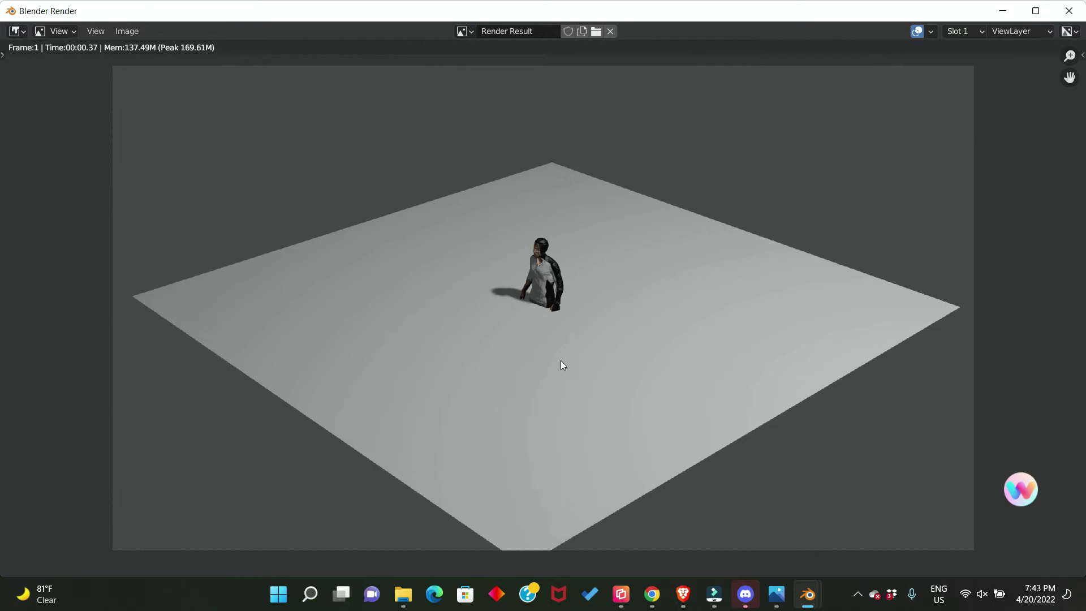
Save a copy of the render result as the PNG image pl png.png in the Downloads folder.
{"action": "left_click", "coordinate": [15, 31]}
{"action": "left_click", "coordinate": [37, 231]}
{"action": "left_click", "coordinate": [134, 34]}
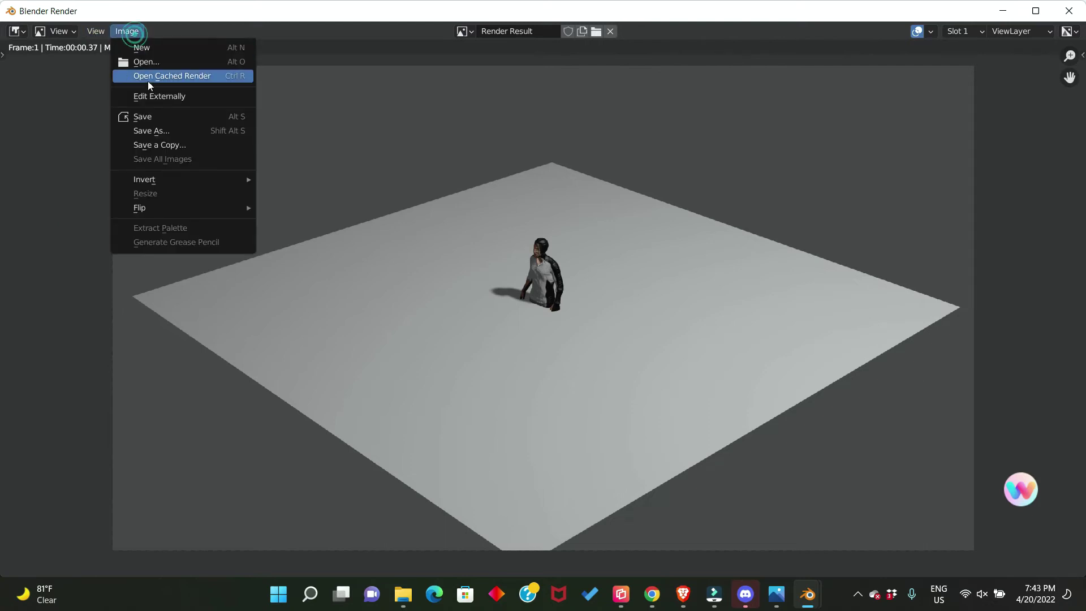
{"action": "left_click", "coordinate": [160, 146]}
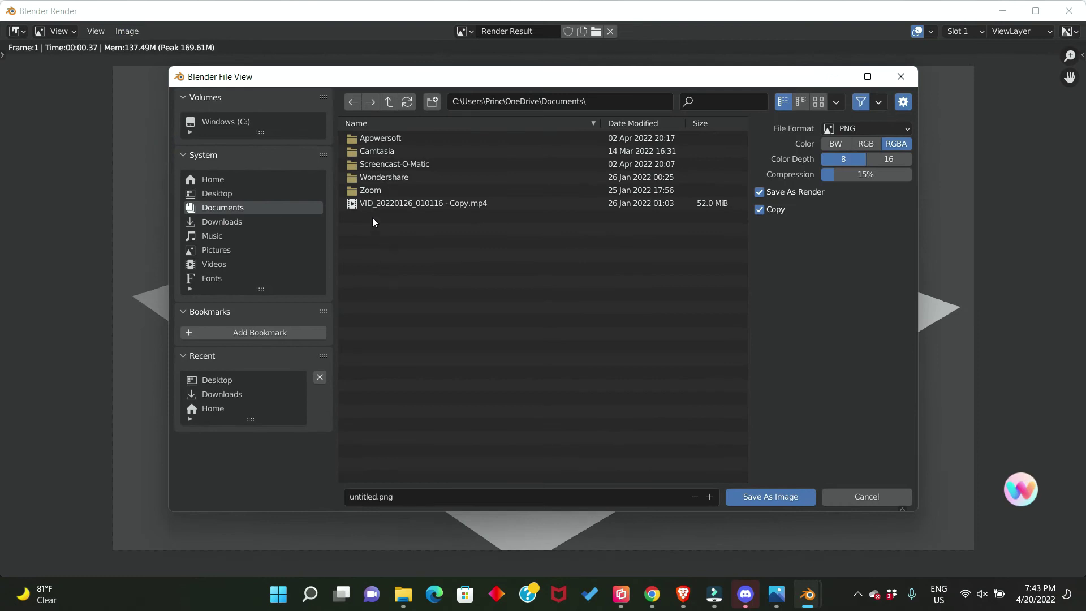
{"action": "left_click", "coordinate": [218, 222]}
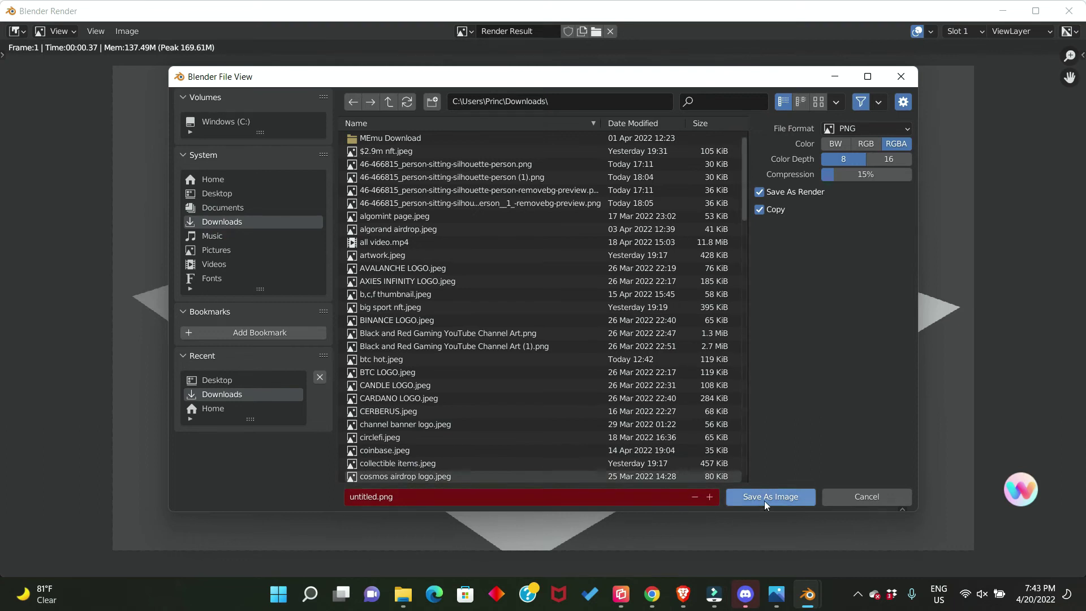
{"action": "left_click", "coordinate": [414, 497]}
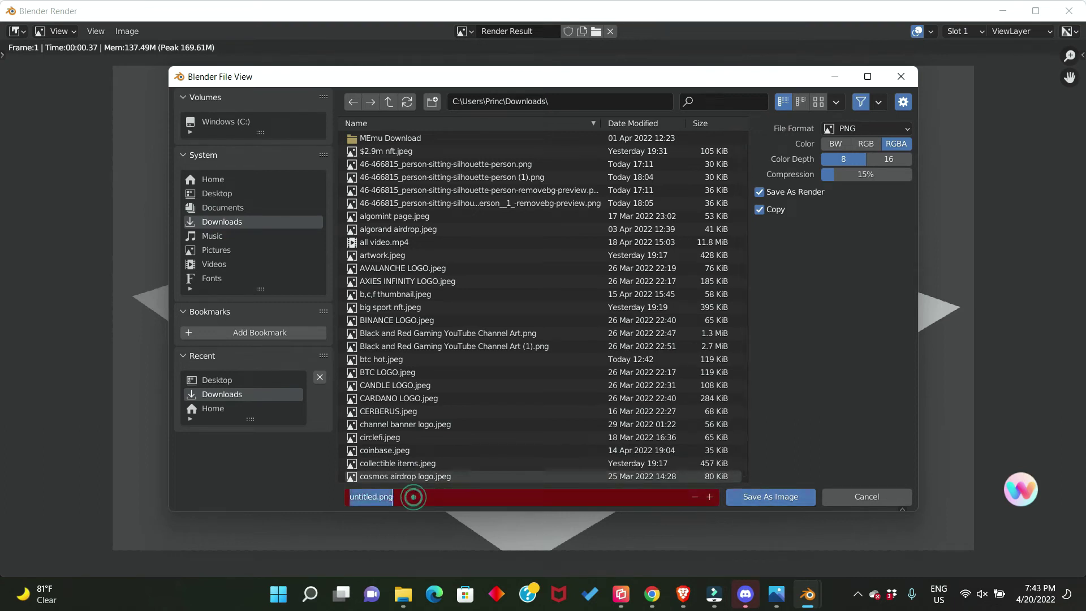
{"action": "key", "text": "BackSpace"}
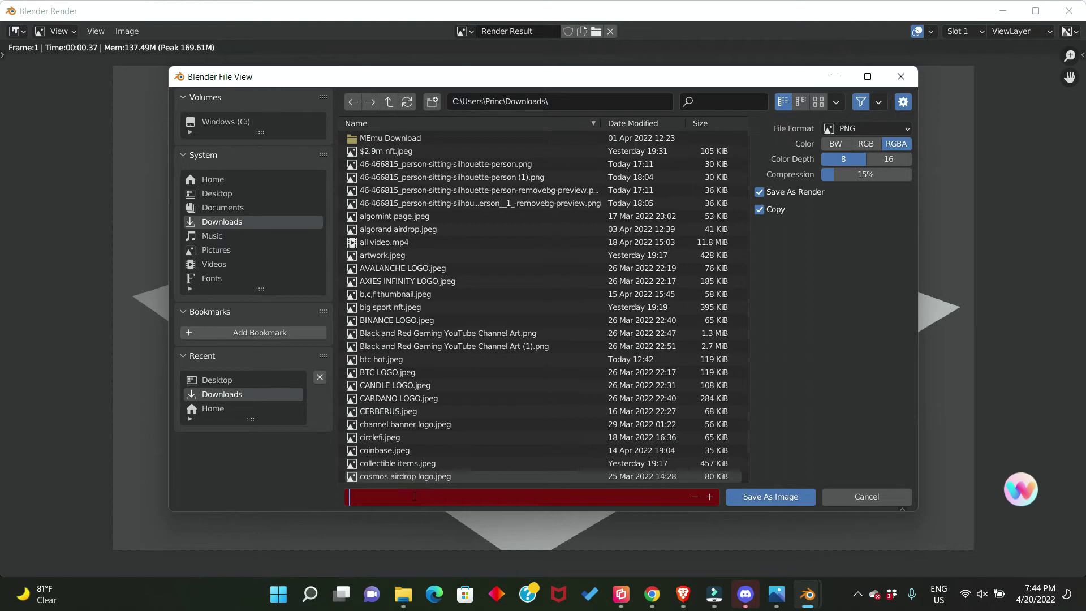
{"action": "type", "text": "pl png"}
{"action": "left_click", "coordinate": [775, 502]}
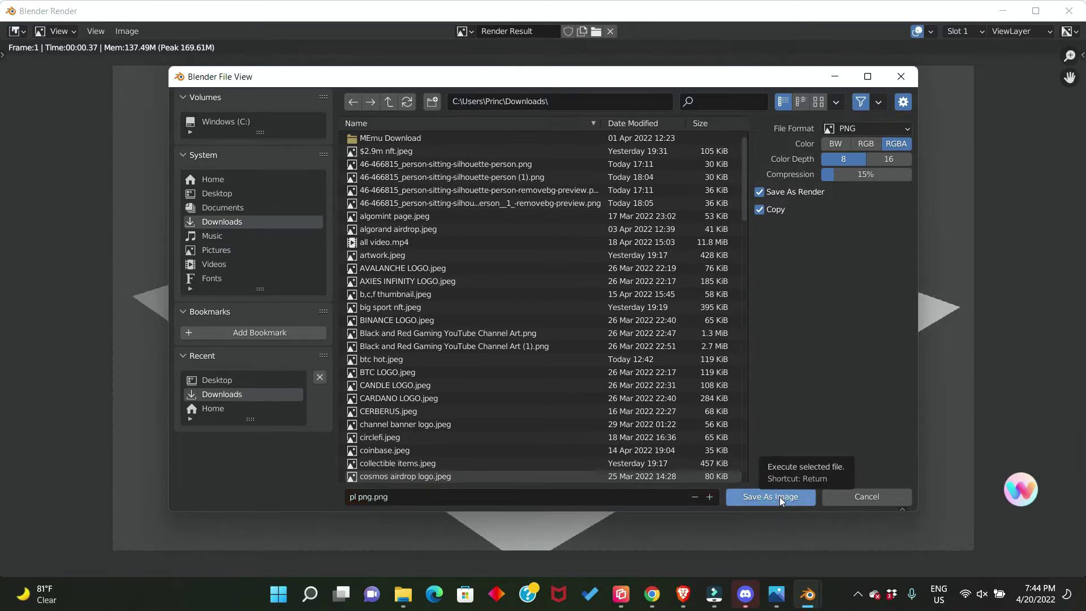
{"action": "left_click", "coordinate": [780, 497]}
Switch to Photos, inspect the saved render pl png.png up close, and minimize the viewer.
{"action": "key", "text": "alt+Tab"}
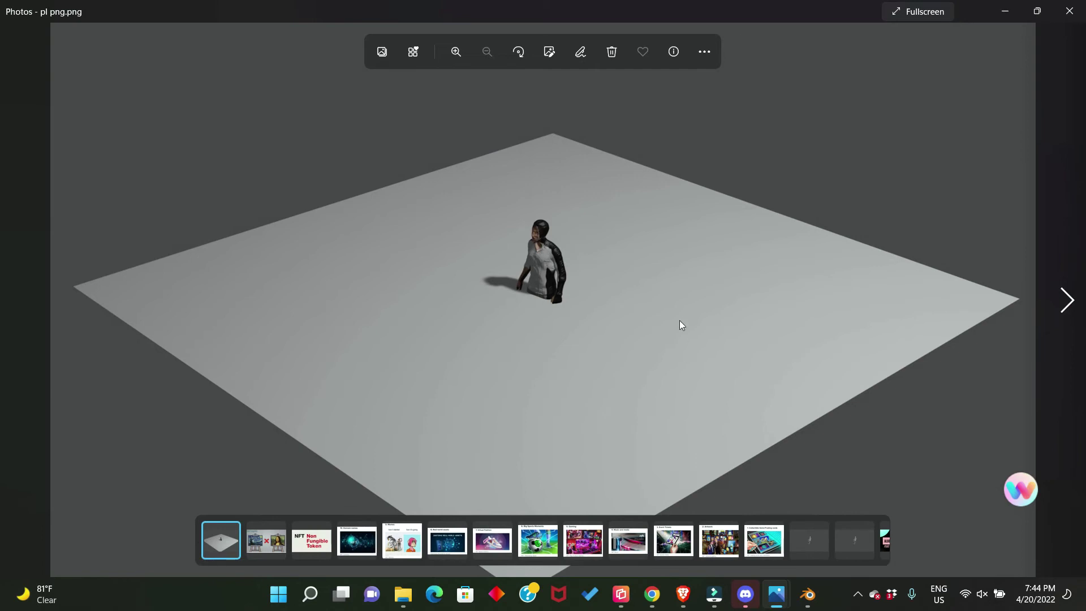
{"action": "scroll", "coordinate": [674, 325], "scroll_direction": "up", "scroll_amount": 1}
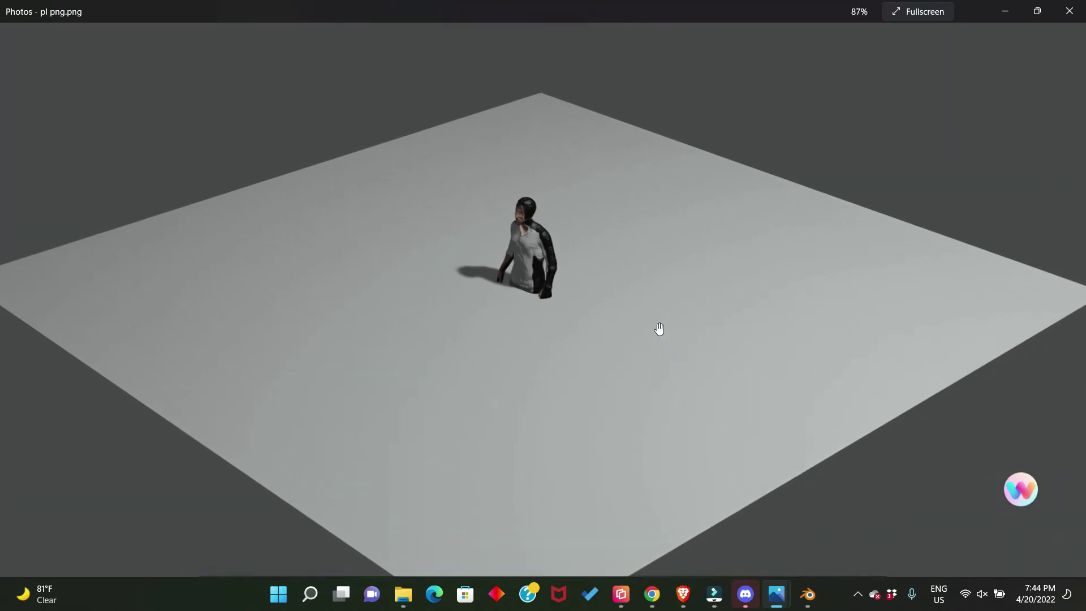
{"action": "scroll", "coordinate": [660, 326], "scroll_direction": "down", "scroll_amount": 1}
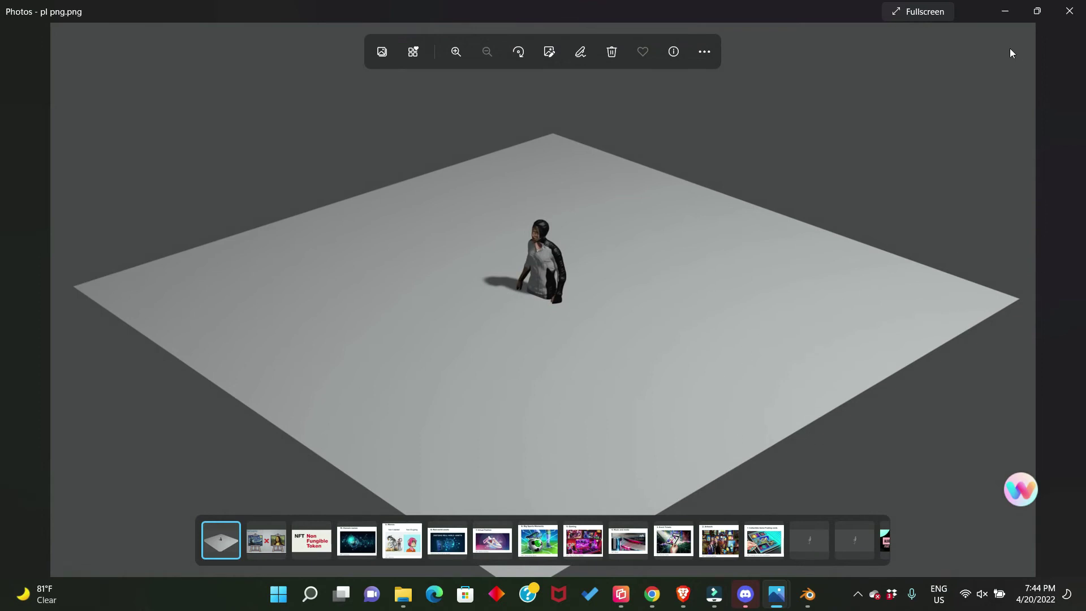
{"action": "left_click", "coordinate": [1003, 16]}
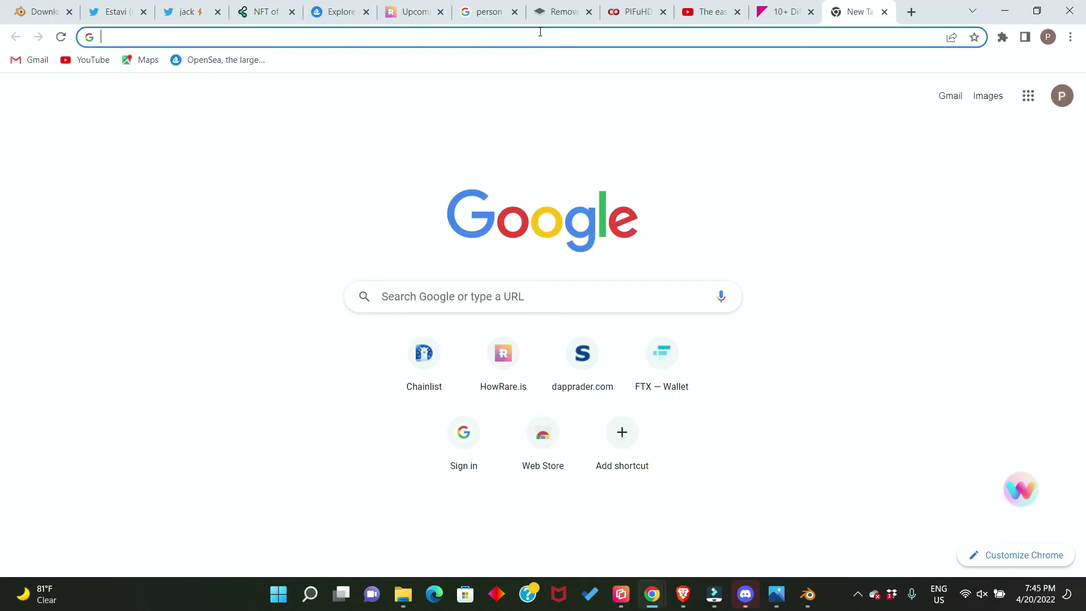
Open opensea.io in a new Chrome tab and look at the account options and wallet.
{"action": "type", "text": "opensea.io"}
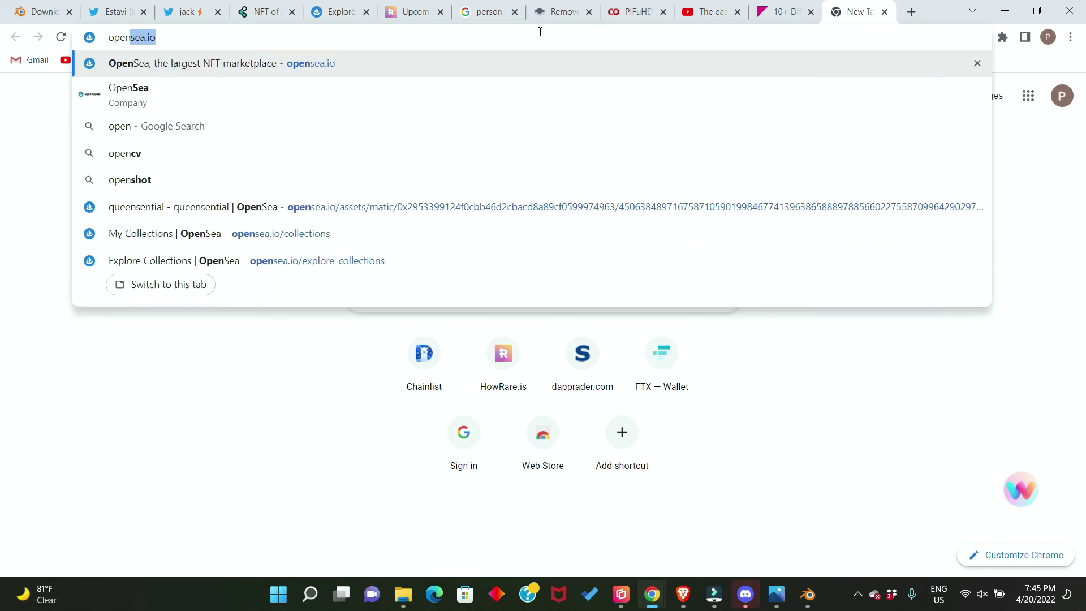
{"action": "key", "text": "Return"}
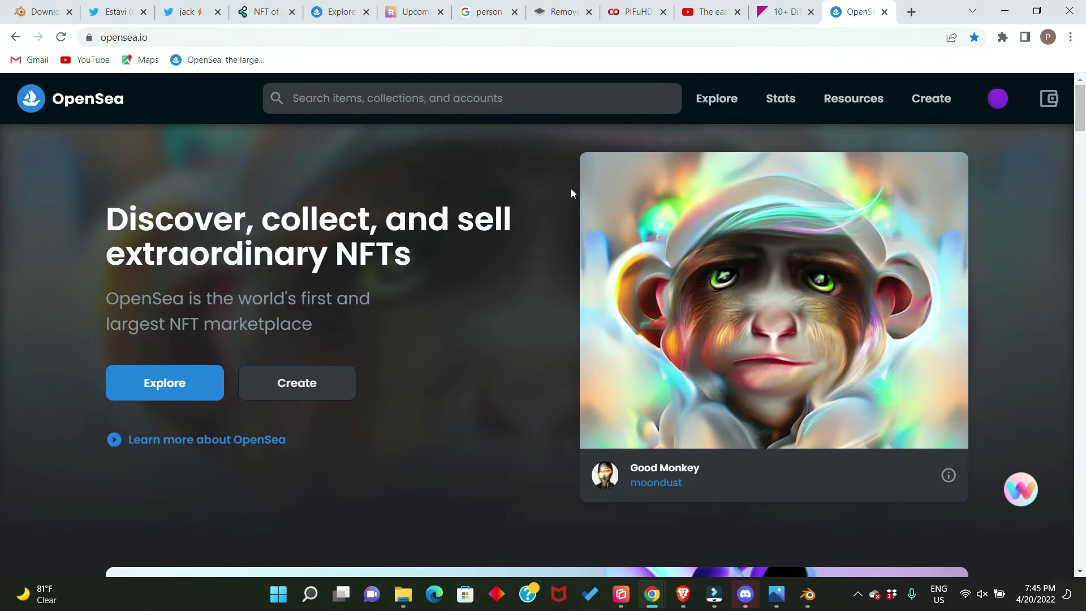
{"action": "mouse_move", "coordinate": [1011, 107]}
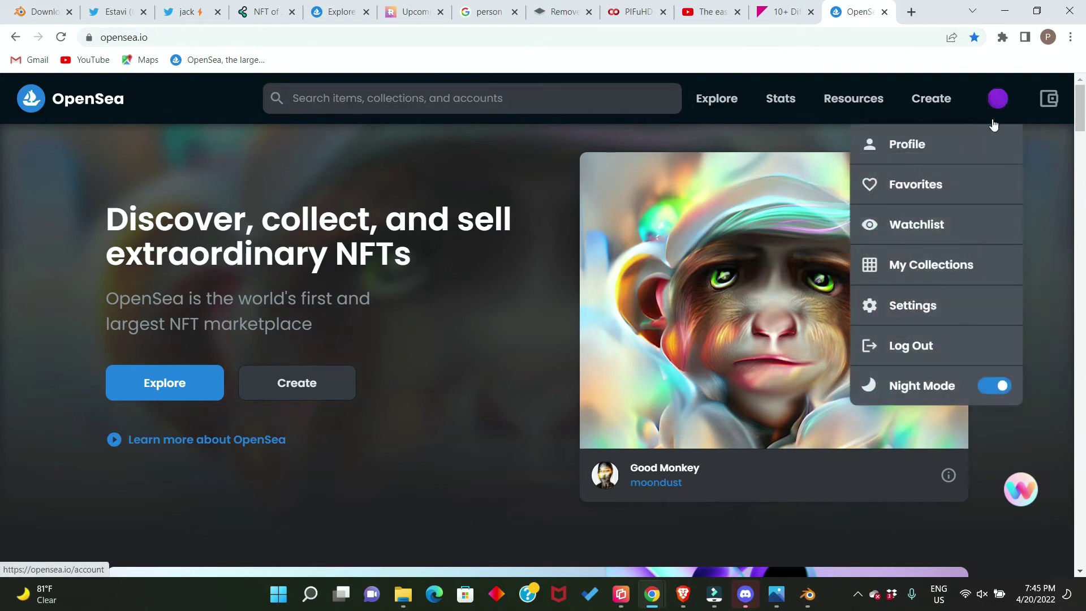
{"action": "left_click", "coordinate": [1053, 106]}
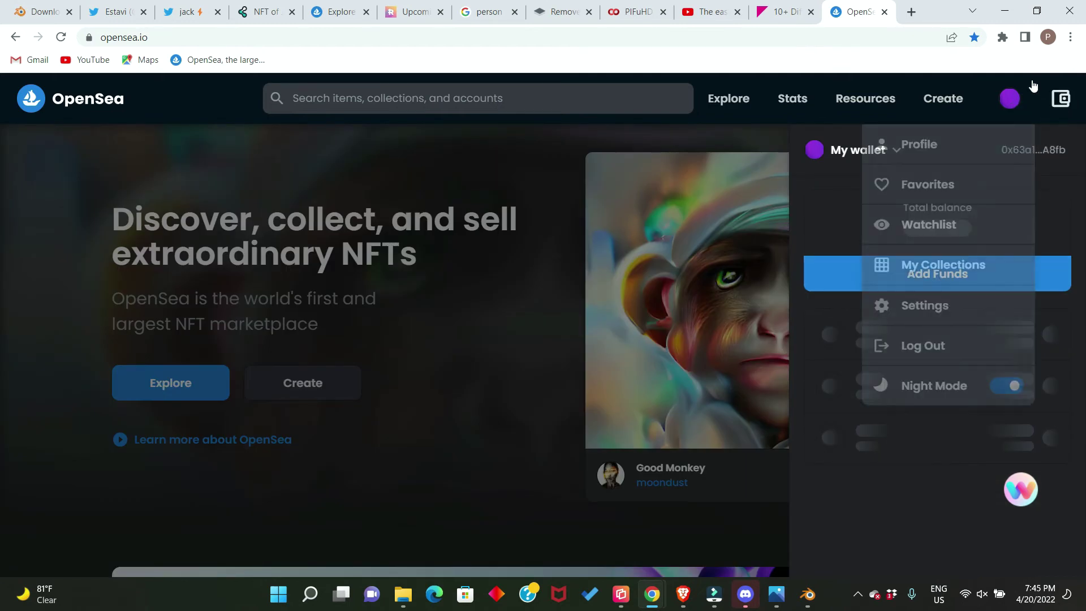
{"action": "left_click", "coordinate": [1056, 98]}
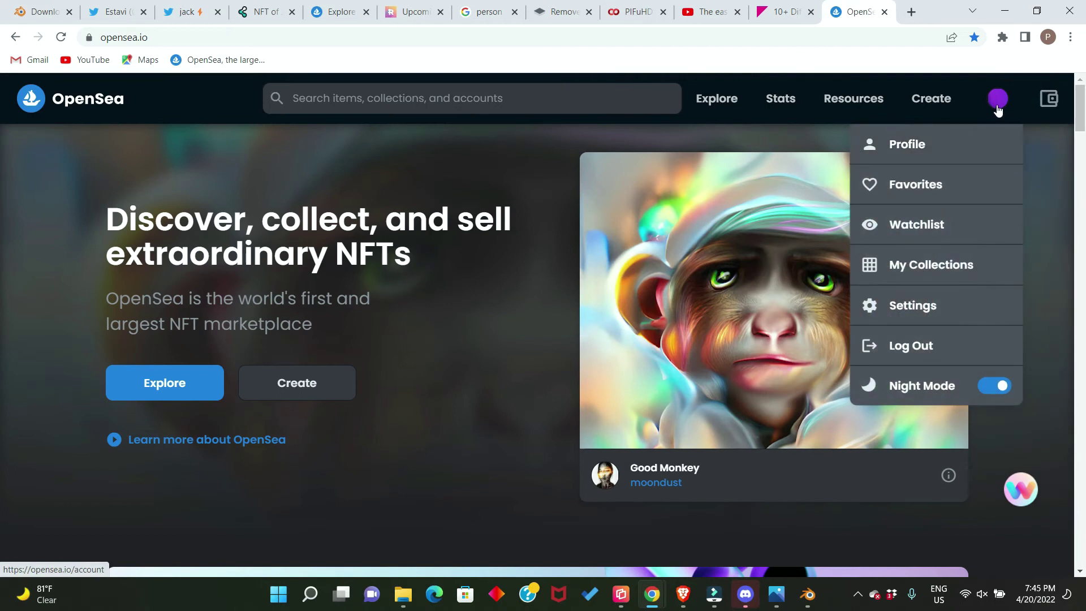
Start creating a new collection from My Collections and sign the MetaMask signature request.
{"action": "left_click", "coordinate": [930, 270]}
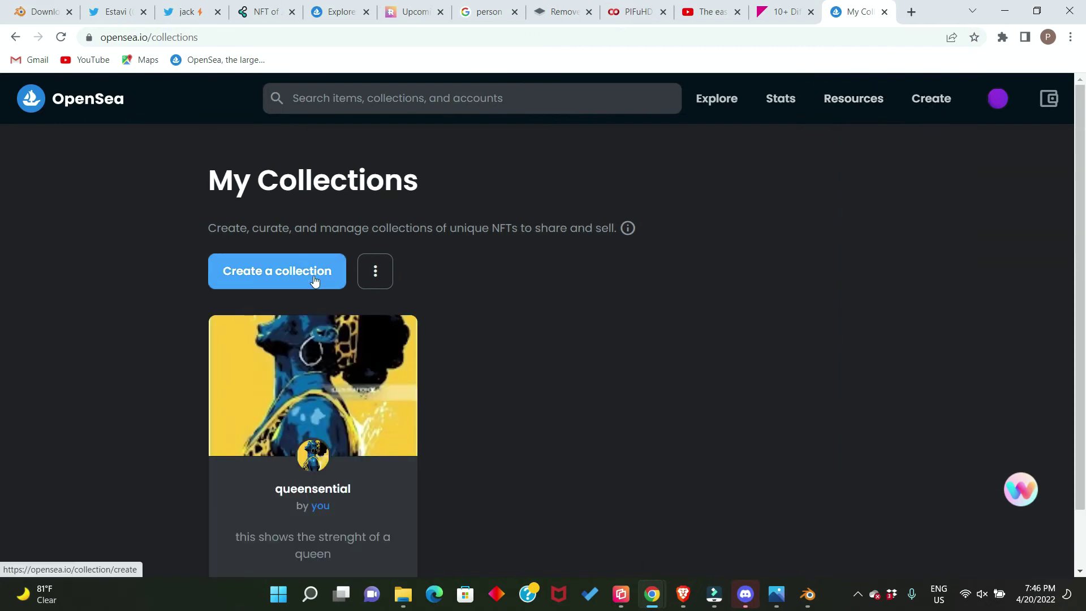
{"action": "left_click", "coordinate": [293, 277]}
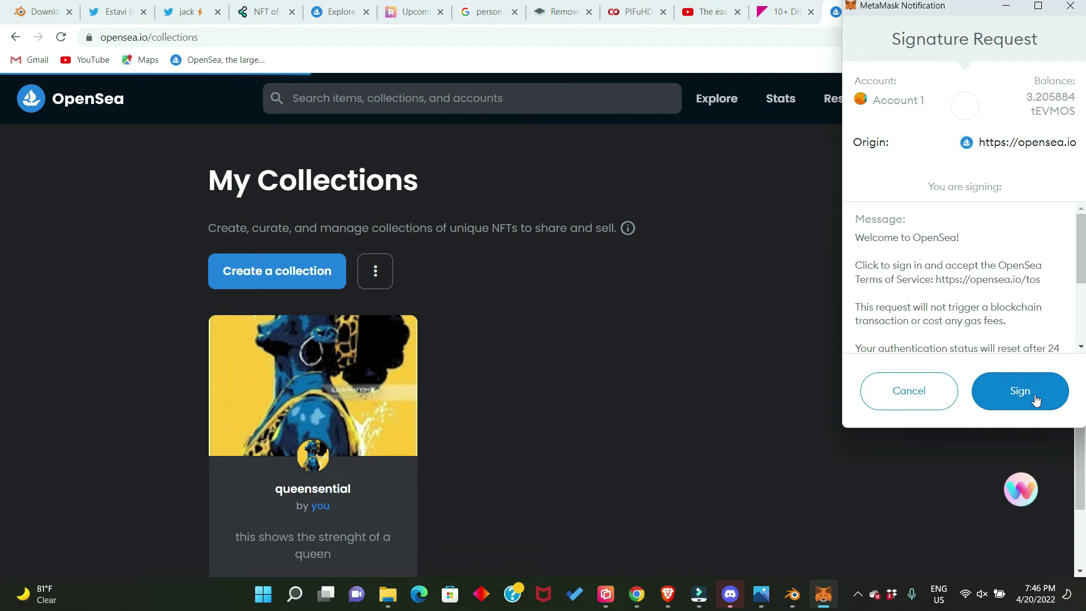
{"action": "left_click", "coordinate": [1035, 400]}
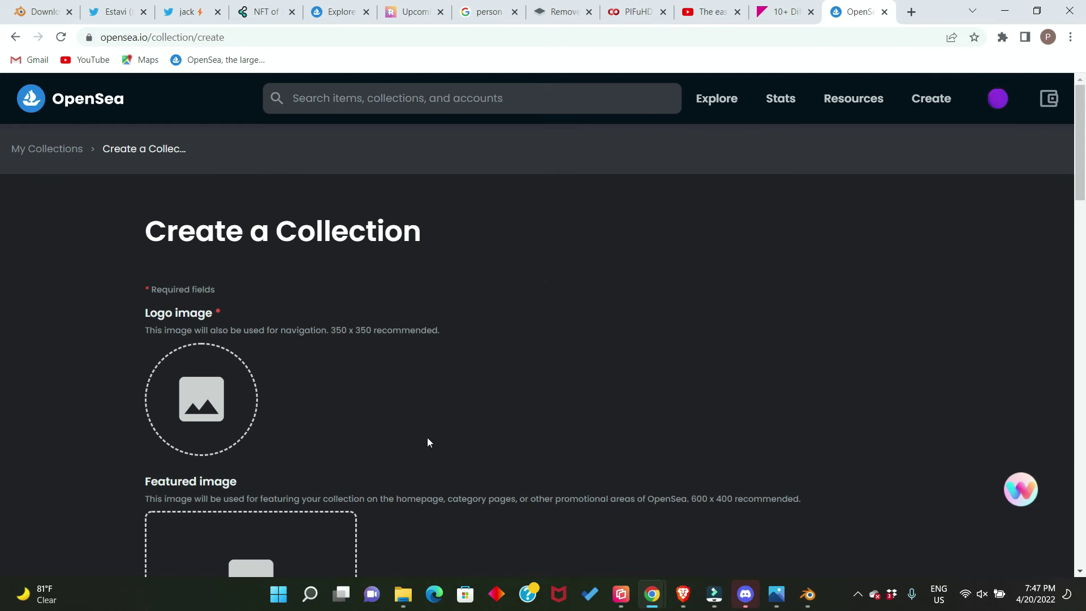
Upload pl png.png from Downloads as the collection's logo image.
{"action": "scroll", "coordinate": [407, 430], "scroll_direction": "down", "scroll_amount": 1}
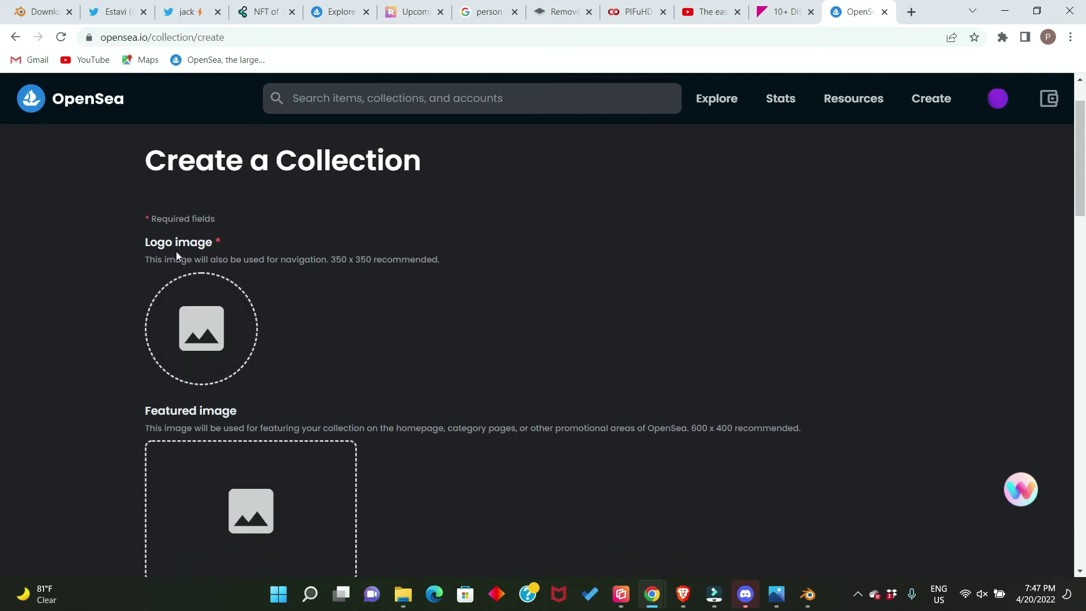
{"action": "left_click", "coordinate": [201, 334]}
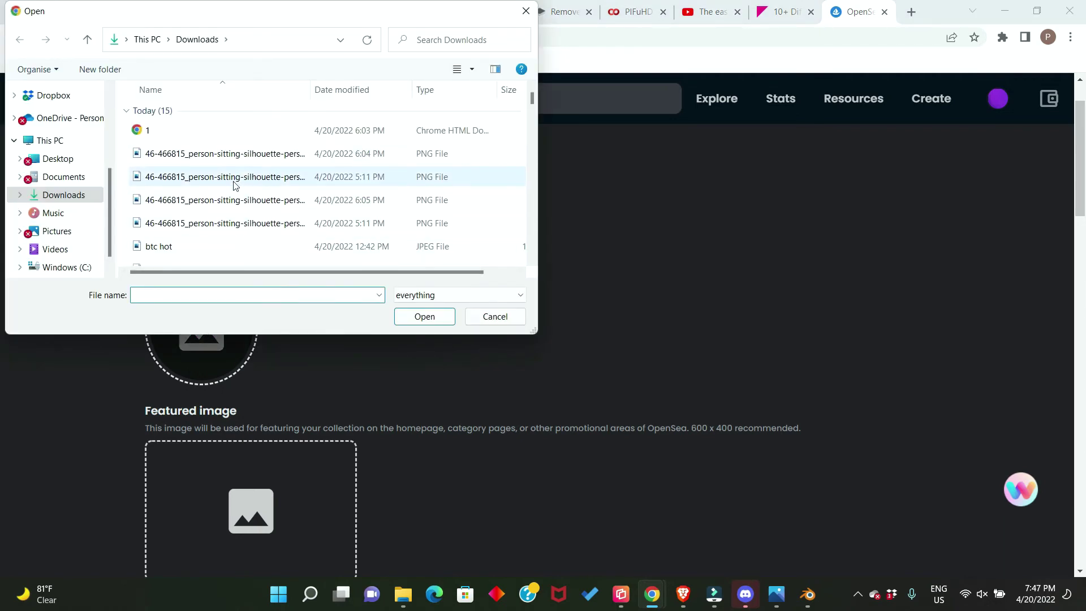
{"action": "scroll", "coordinate": [234, 186], "scroll_direction": "down", "scroll_amount": 2}
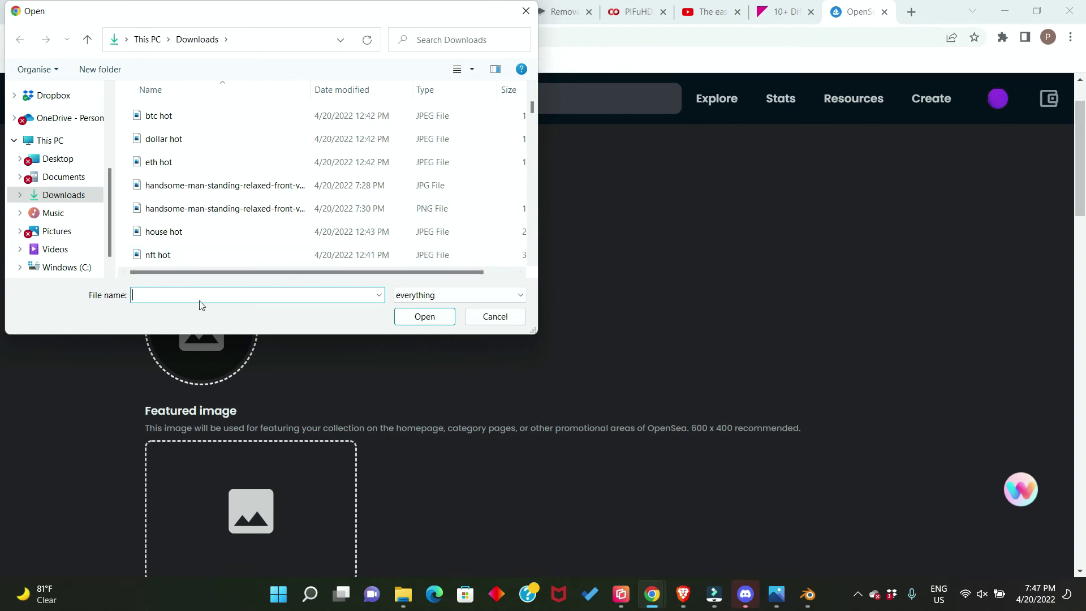
{"action": "scroll", "coordinate": [216, 250], "scroll_direction": "up", "scroll_amount": 2}
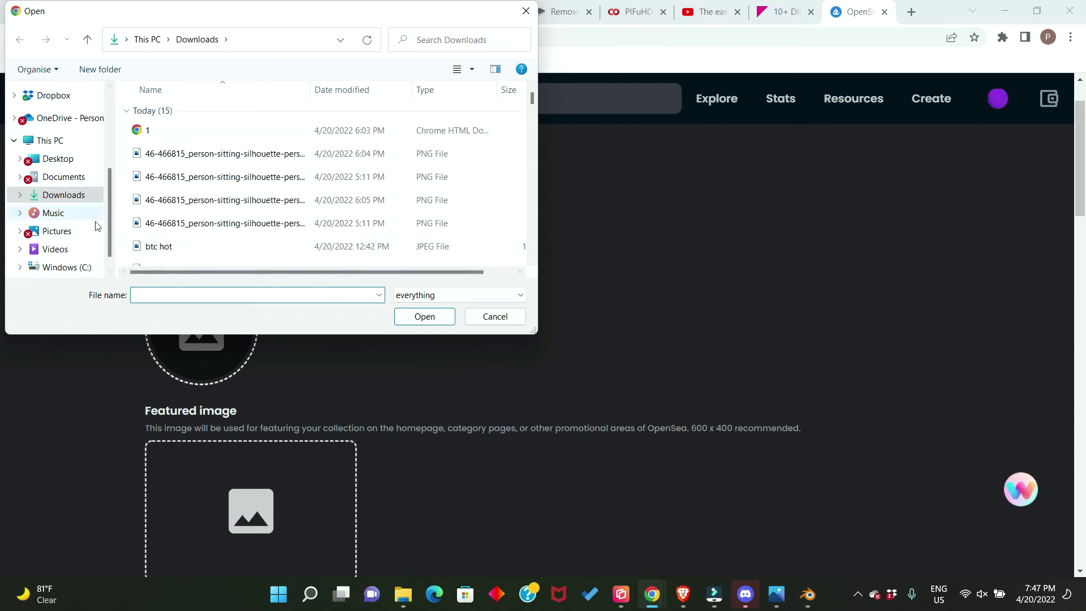
{"action": "type", "text": "pl"}
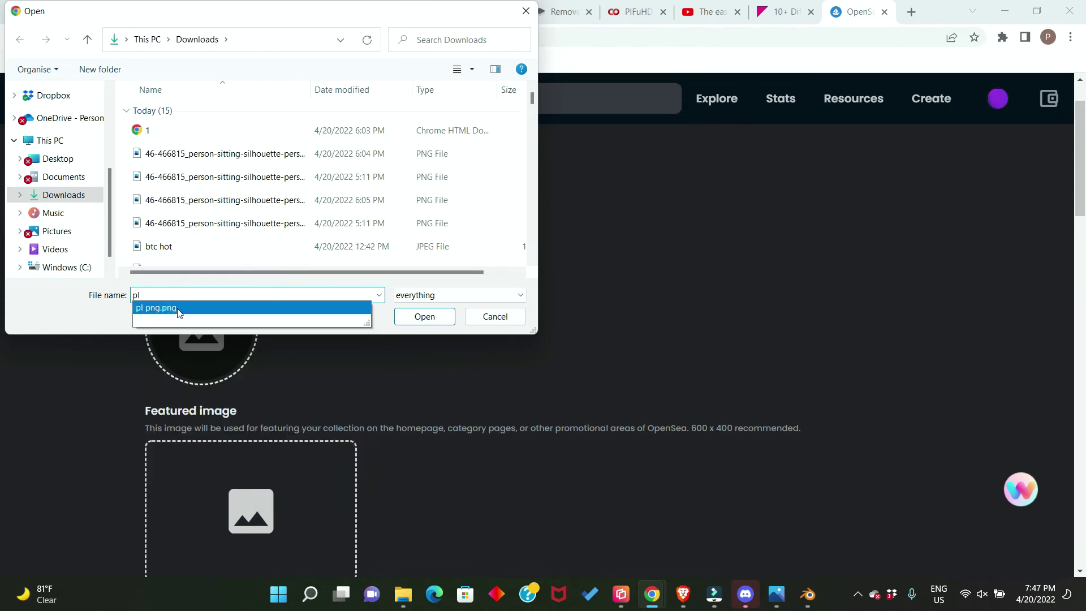
{"action": "left_click", "coordinate": [164, 309]}
{"action": "left_click", "coordinate": [425, 318]}
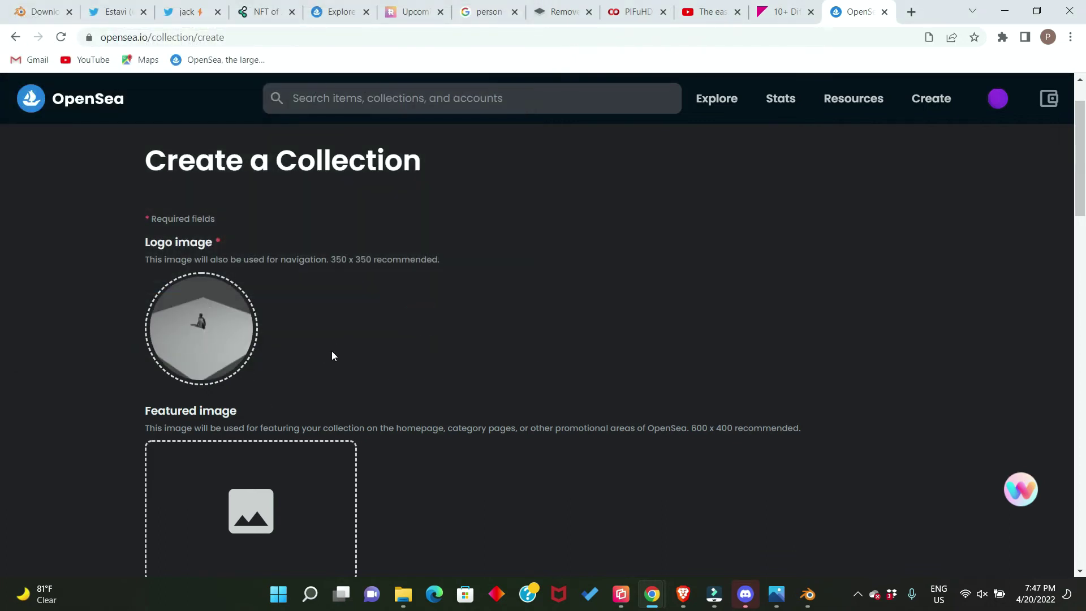
Upload pl png.png from Downloads as the collection's featured image.
{"action": "scroll", "coordinate": [252, 514], "scroll_direction": "down", "scroll_amount": 3}
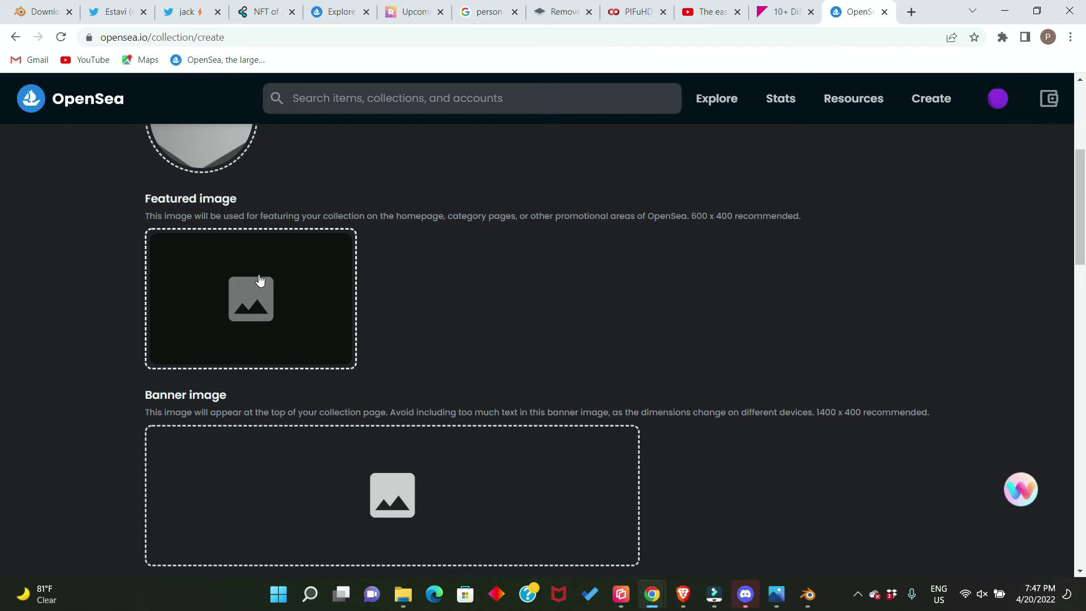
{"action": "left_click", "coordinate": [273, 297]}
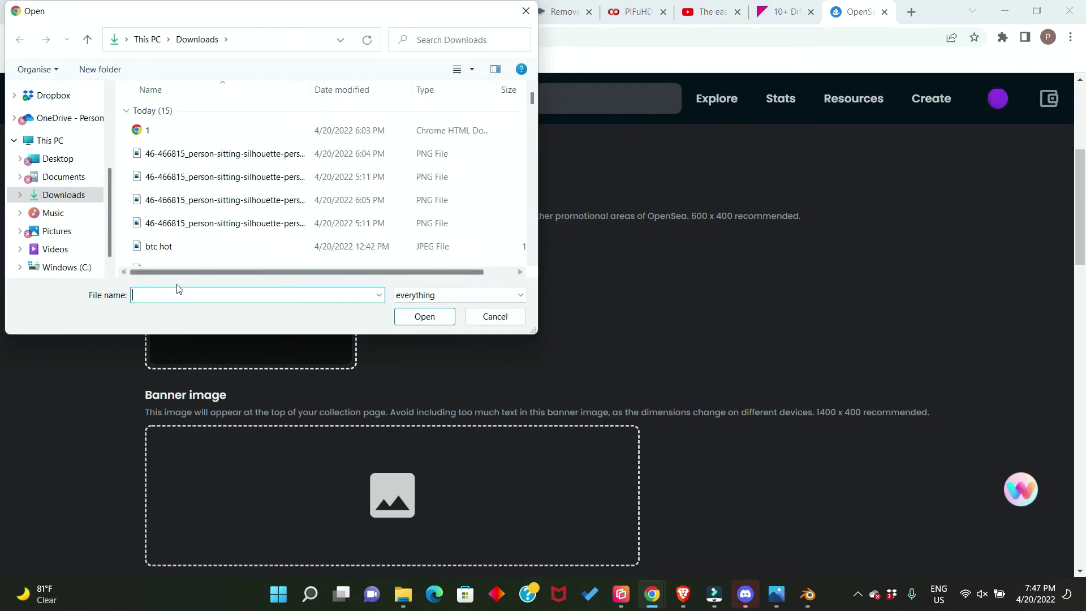
{"action": "type", "text": "pl"}
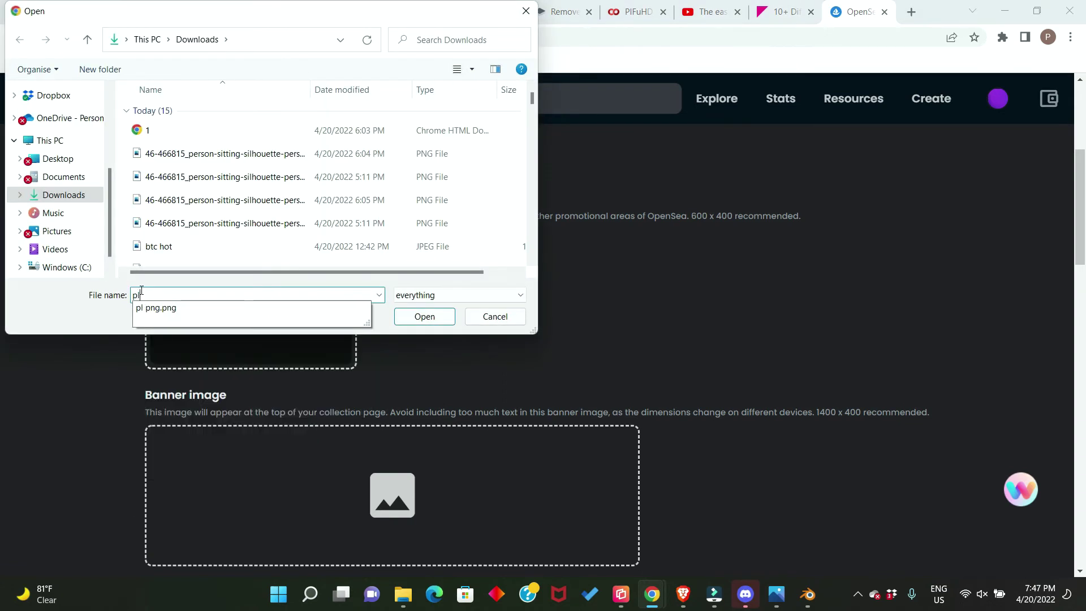
{"action": "left_click", "coordinate": [156, 310]}
{"action": "left_click", "coordinate": [424, 317]}
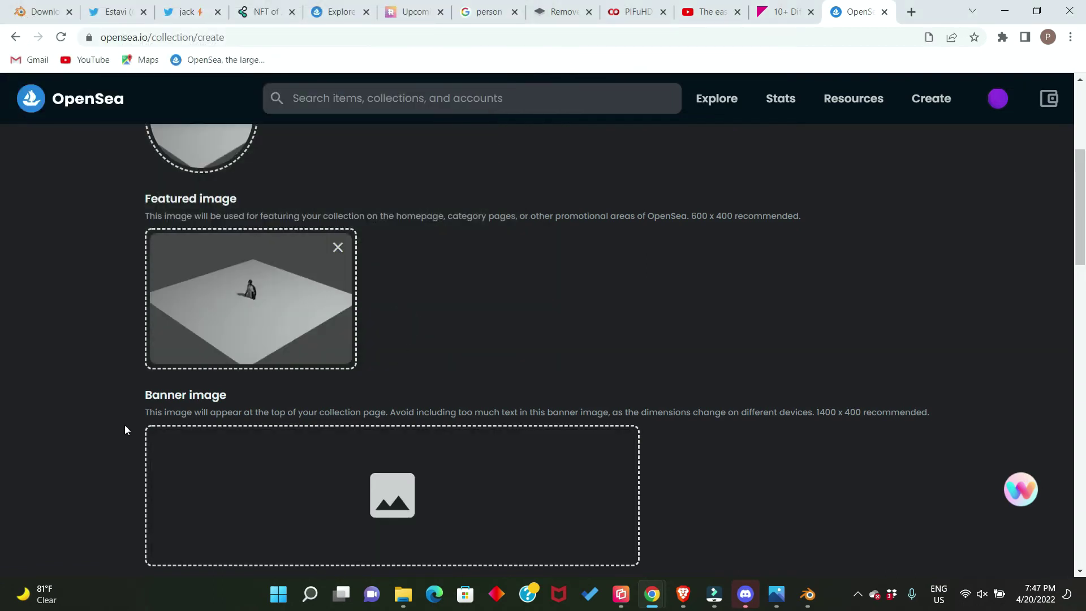
Name the collection princetalker, leaving the banner image empty.
{"action": "scroll", "coordinate": [306, 485], "scroll_direction": "down", "scroll_amount": 3}
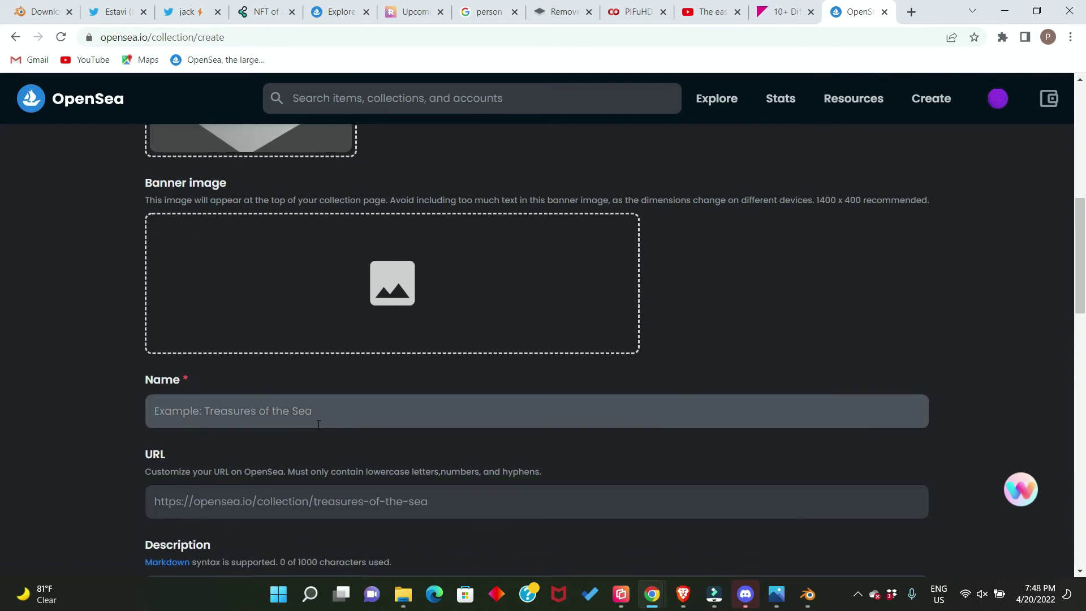
{"action": "scroll", "coordinate": [143, 349], "scroll_direction": "down", "scroll_amount": 1}
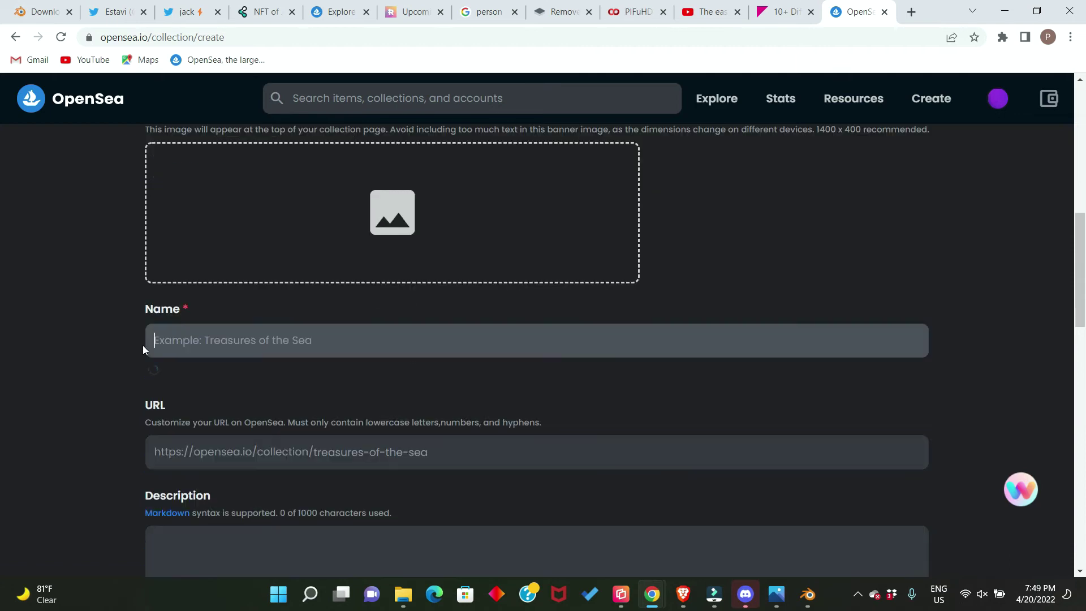
{"action": "left_click", "coordinate": [143, 346]}
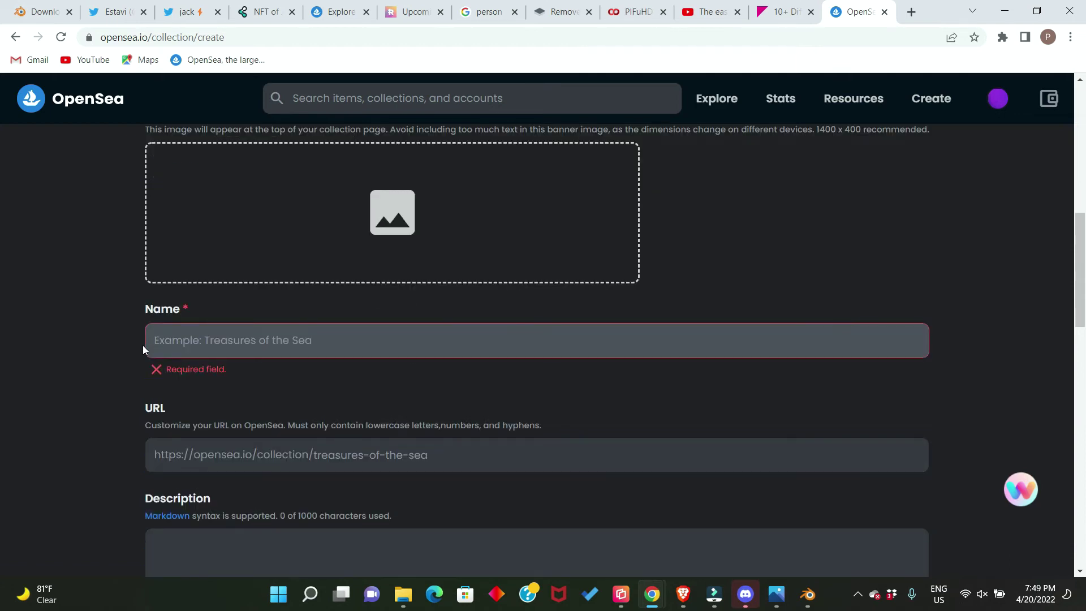
{"action": "type", "text": "princeta"}
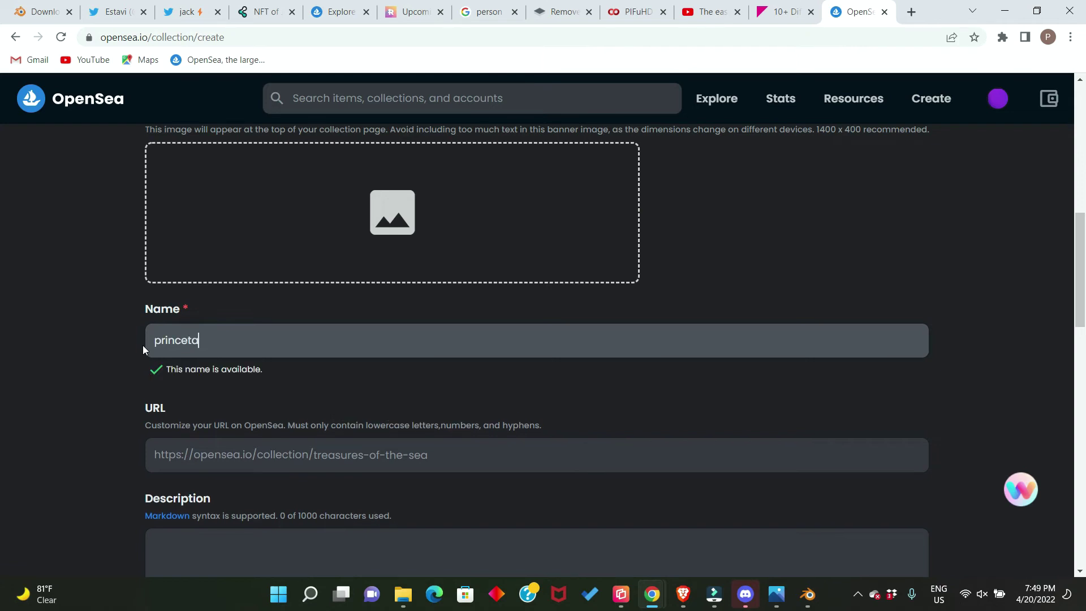
{"action": "type", "text": "lker"}
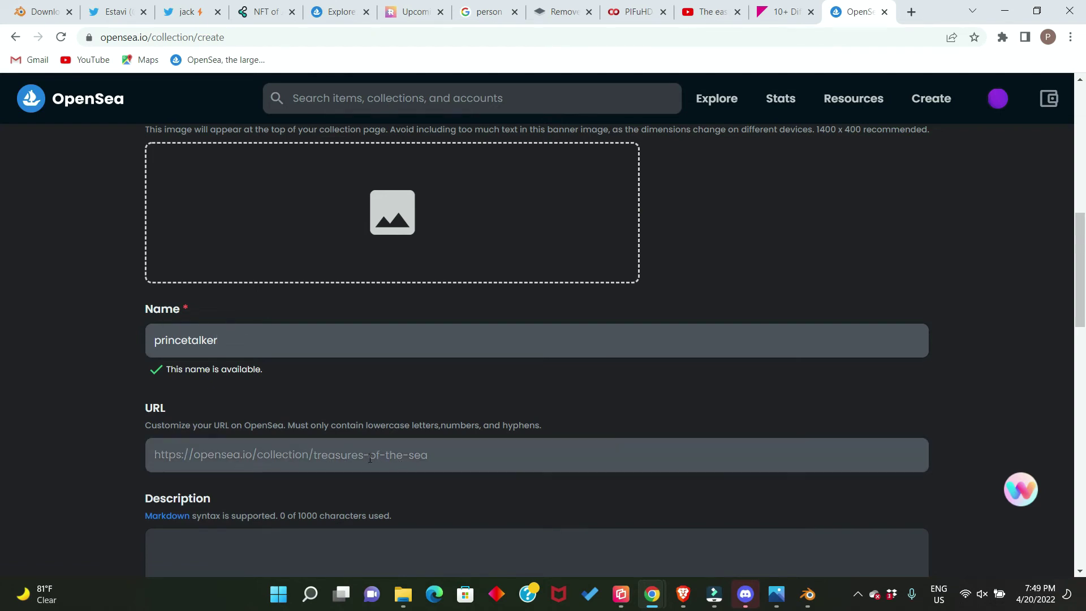
Set the collection's custom OpenSea URL ending to princetalker.
{"action": "right_click", "coordinate": [311, 459]}
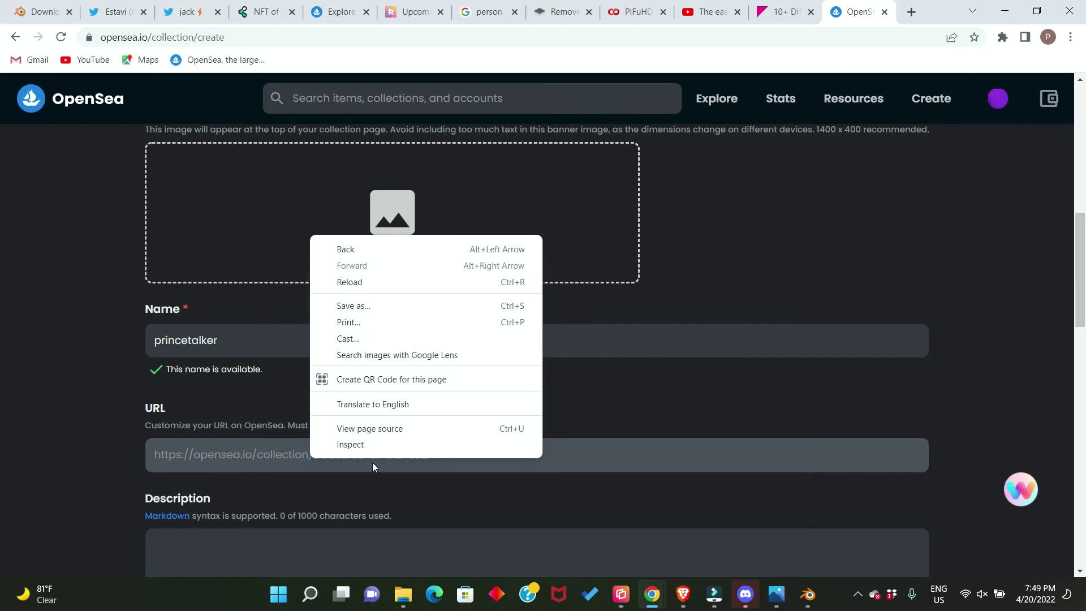
{"action": "left_click", "coordinate": [287, 454]}
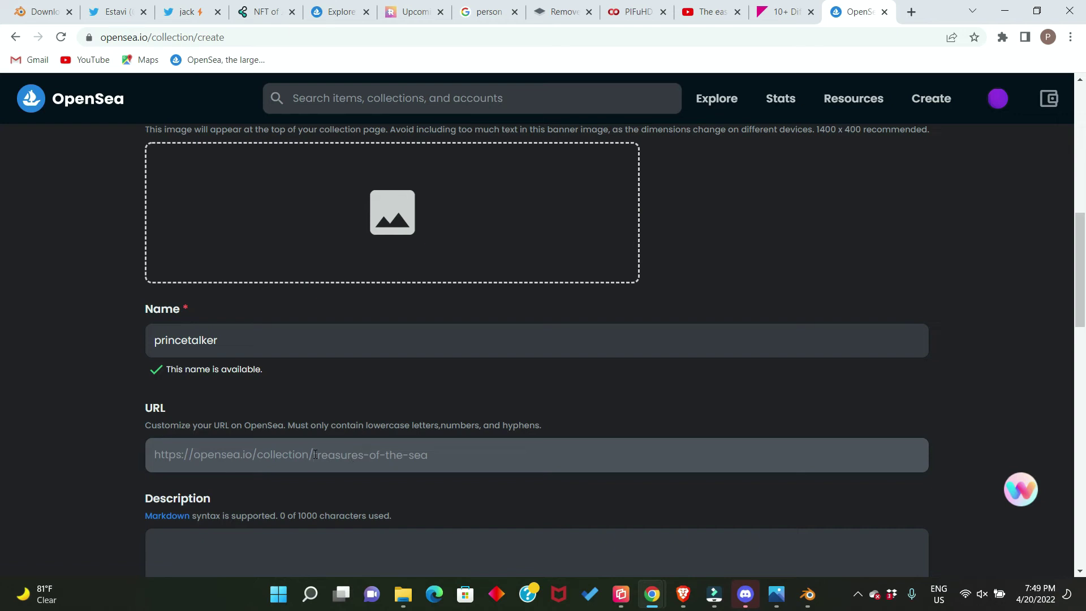
{"action": "type", "text": "princetalker"}
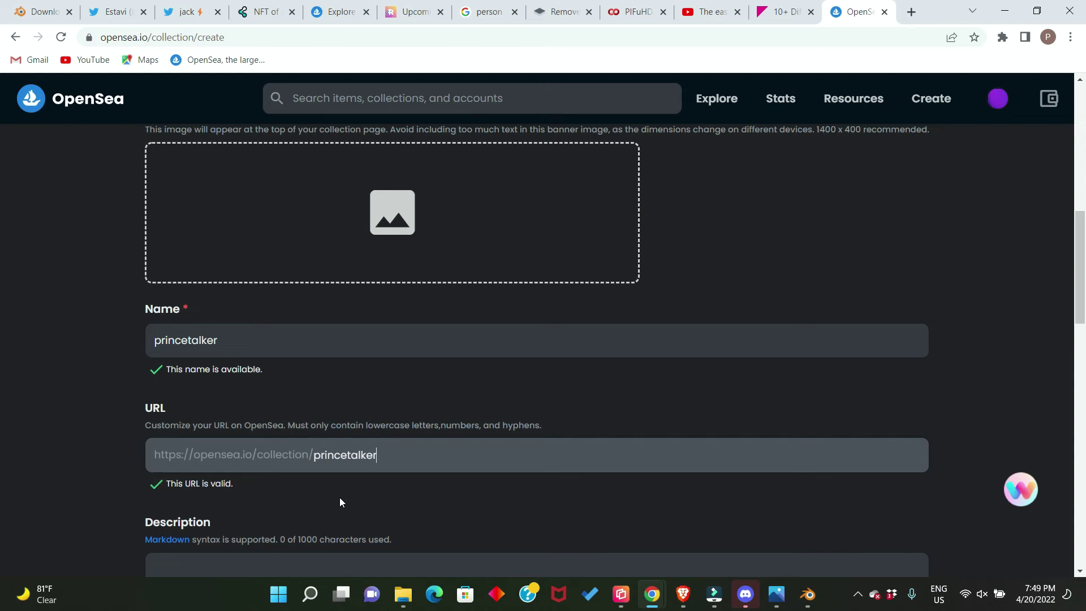
{"action": "scroll", "coordinate": [339, 497], "scroll_direction": "down", "scroll_amount": 2}
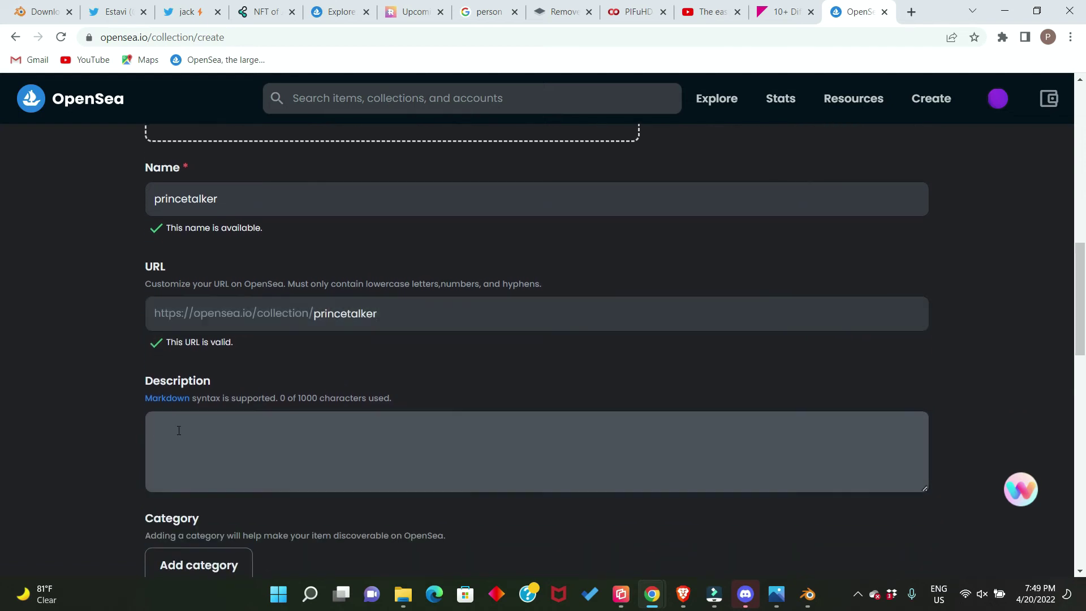
Set the collection's creator earnings percentage fee to 10.
{"action": "scroll", "coordinate": [258, 322], "scroll_direction": "down", "scroll_amount": 5}
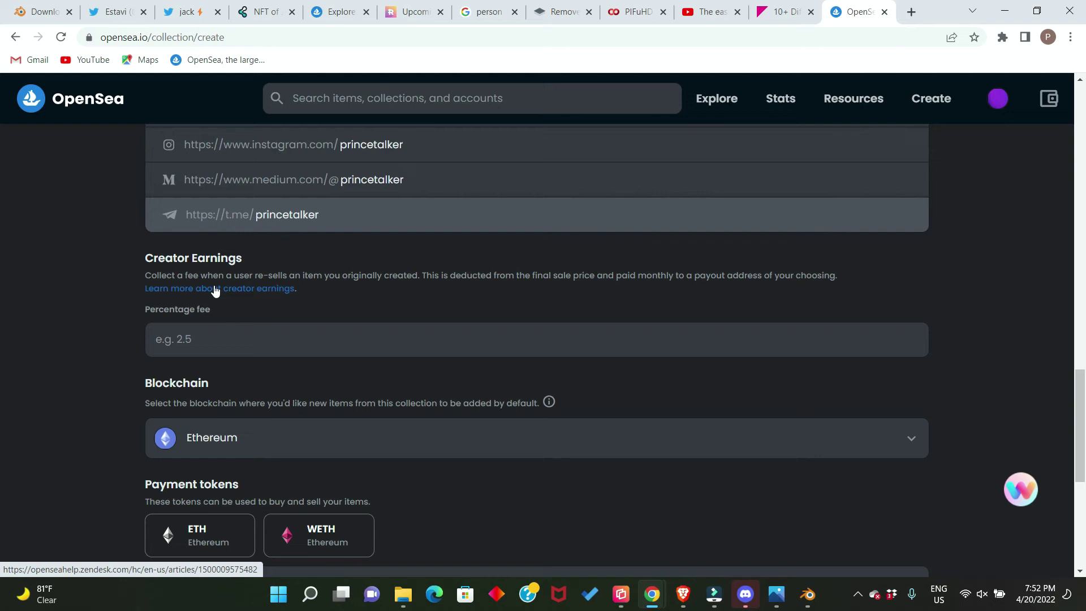
{"action": "left_click", "coordinate": [194, 336]}
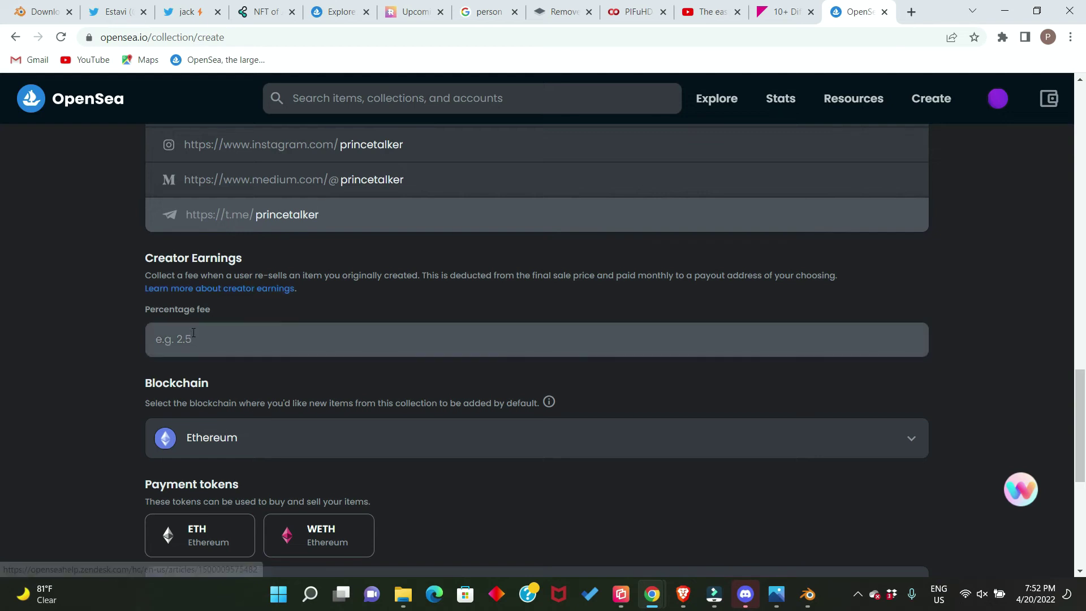
{"action": "left_click", "coordinate": [194, 336]}
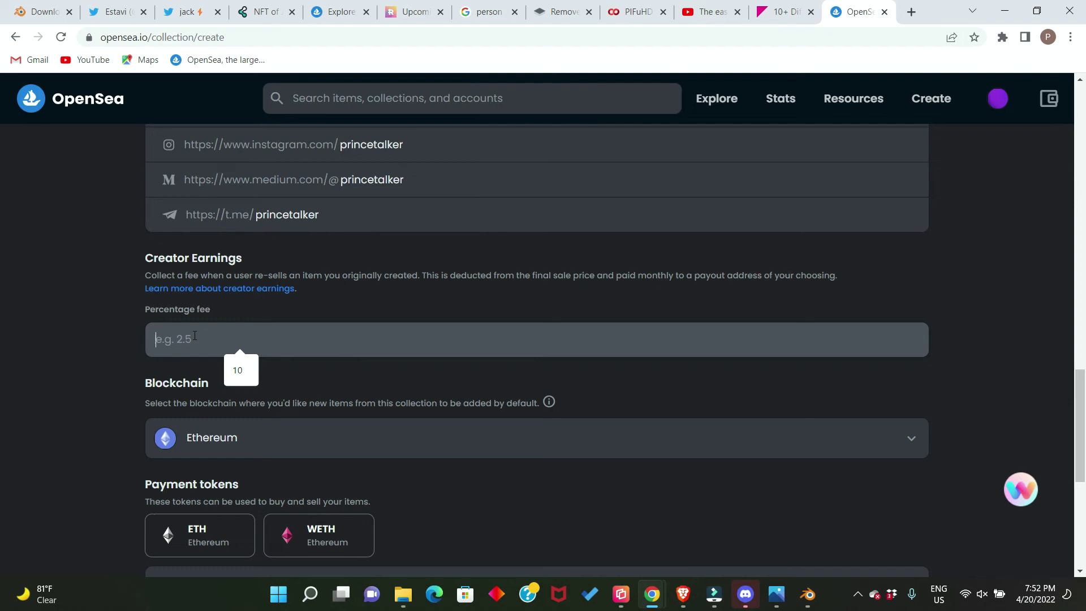
{"action": "left_click", "coordinate": [256, 380]}
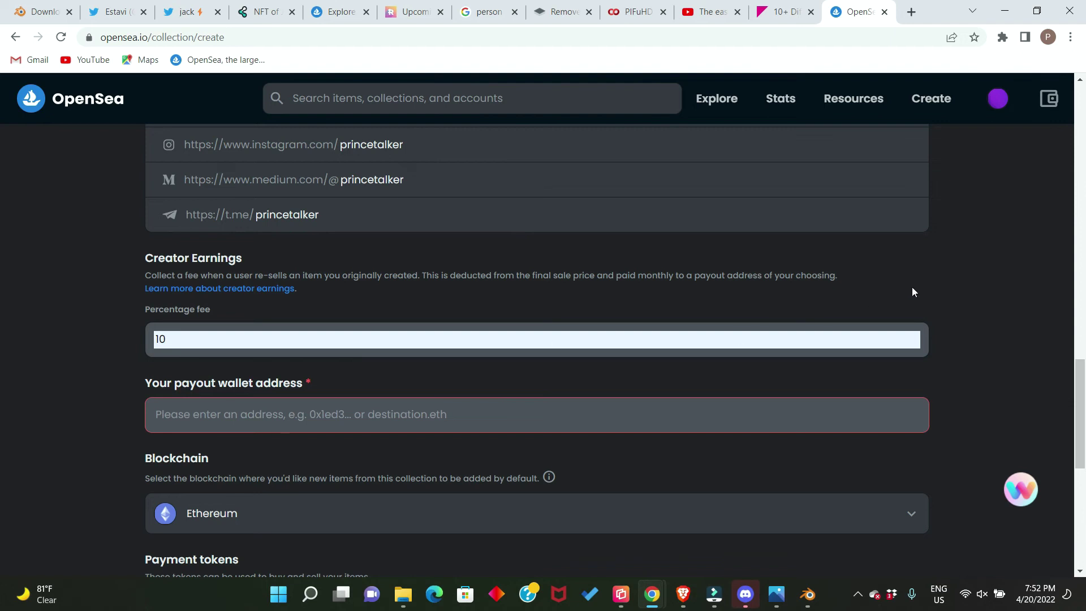
Switch the MetaMask wallet to Polygon Mainnet and copy the account's wallet address.
{"action": "left_click", "coordinate": [1002, 38]}
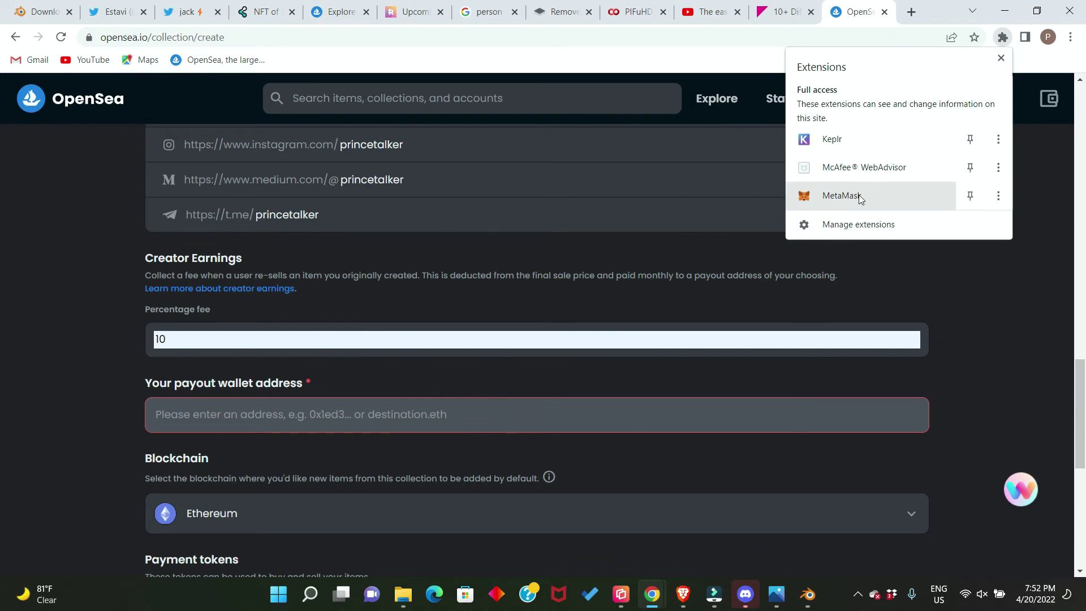
{"action": "left_click", "coordinate": [864, 195]}
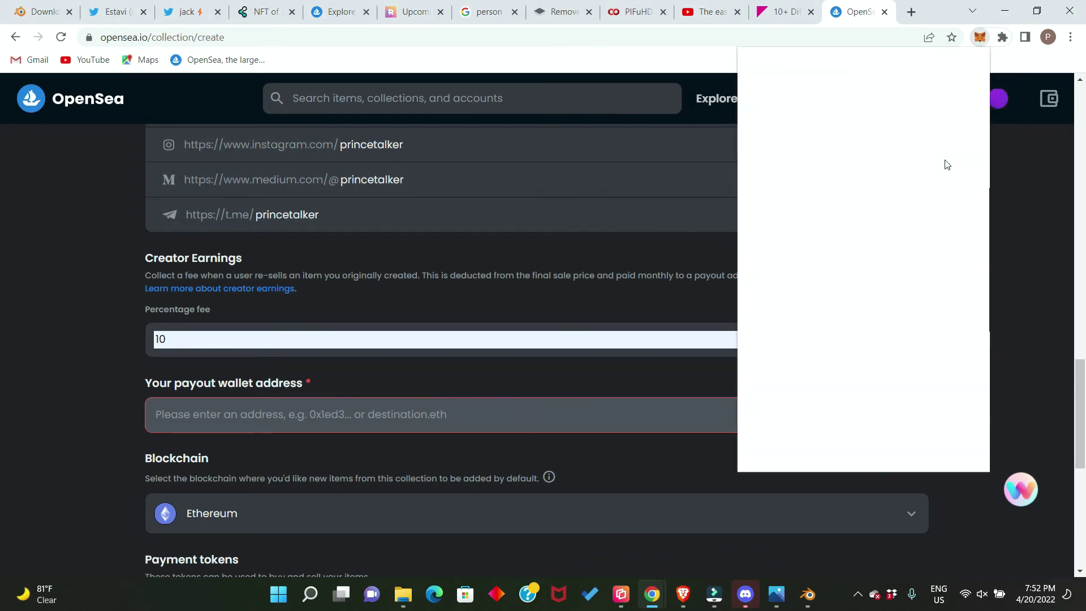
{"action": "left_click", "coordinate": [889, 83]}
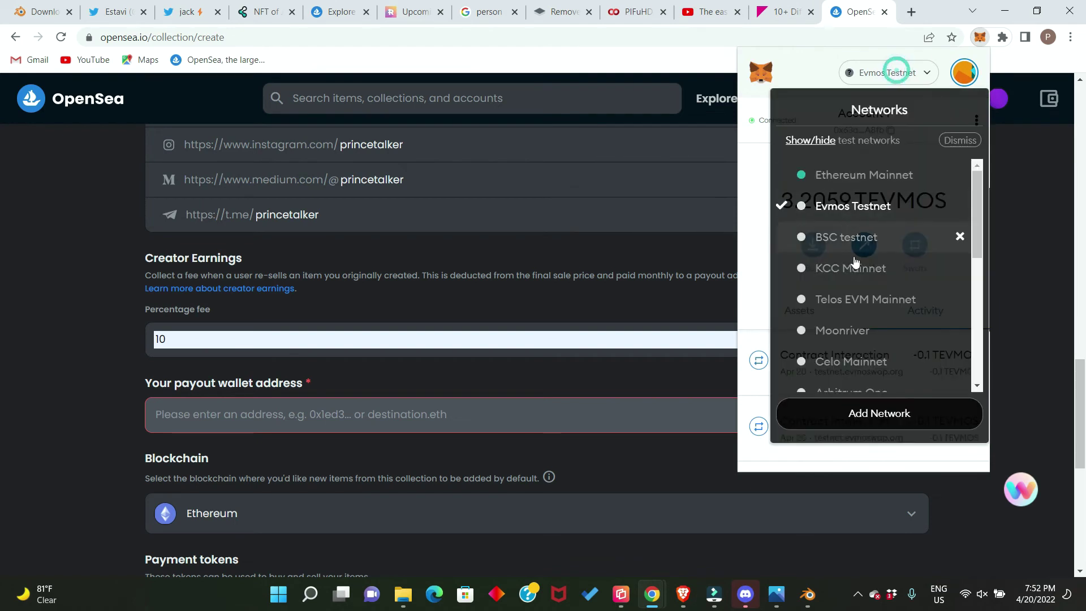
{"action": "scroll", "coordinate": [856, 294], "scroll_direction": "down", "scroll_amount": 1}
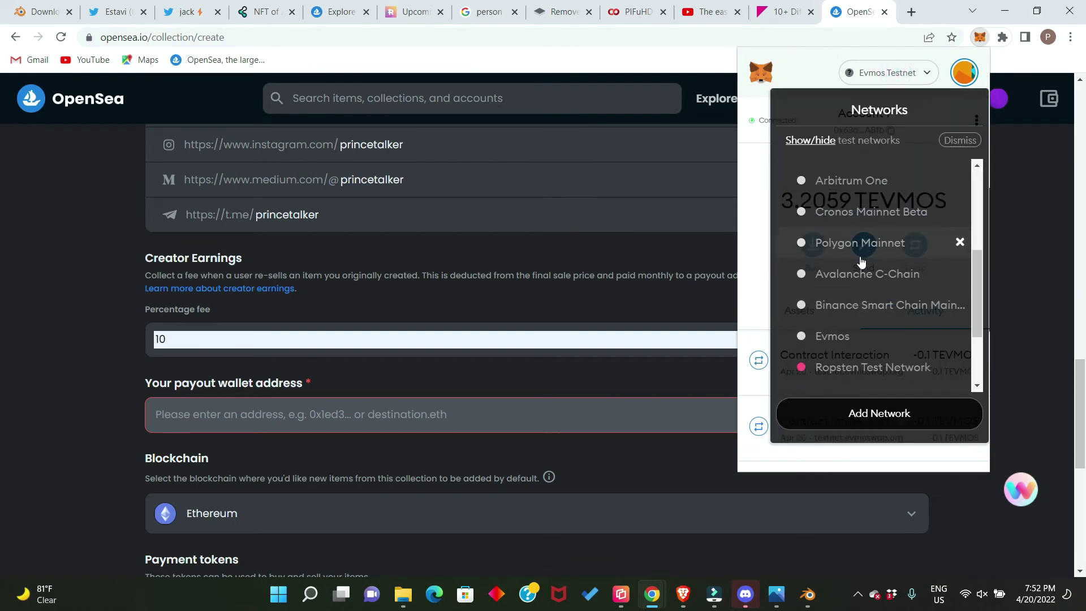
{"action": "left_click", "coordinate": [877, 246]}
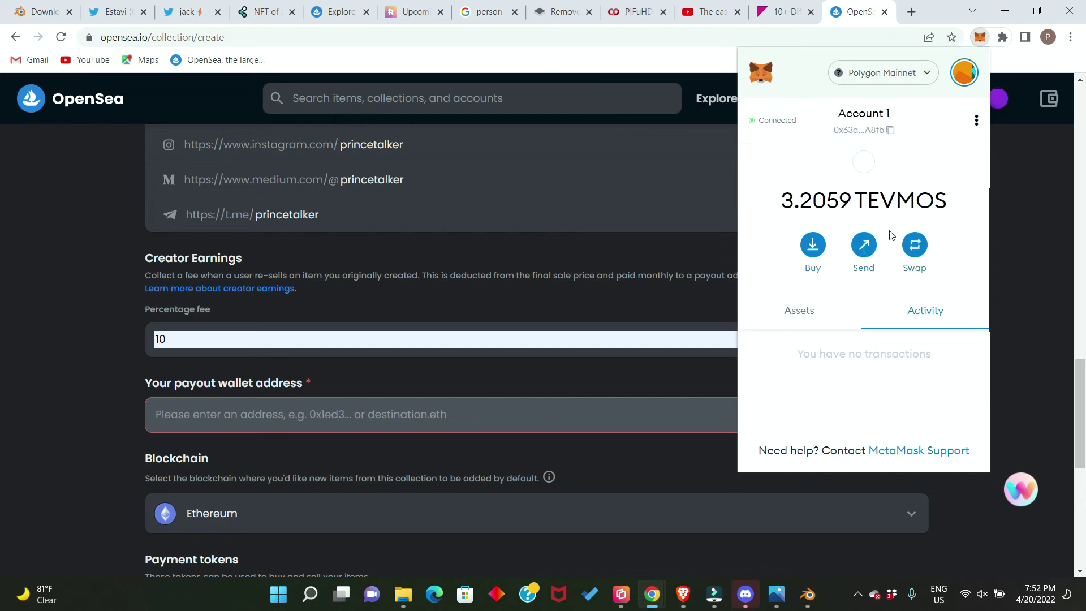
{"action": "left_click", "coordinate": [891, 130]}
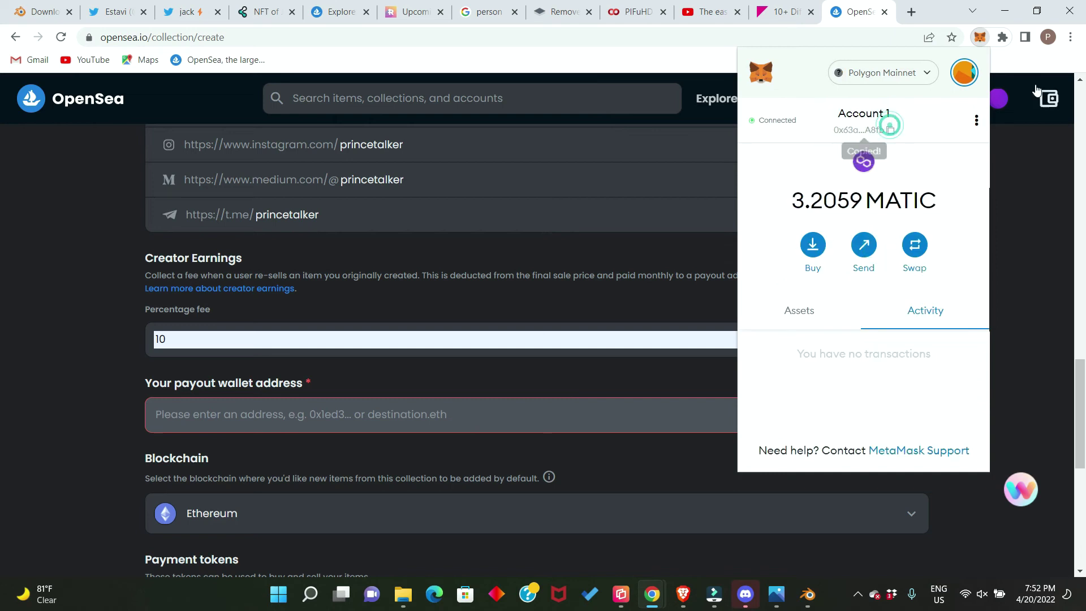
Fill in the payout wallet address for the creator earnings with the suggested wallet address.
{"action": "left_click", "coordinate": [280, 436]}
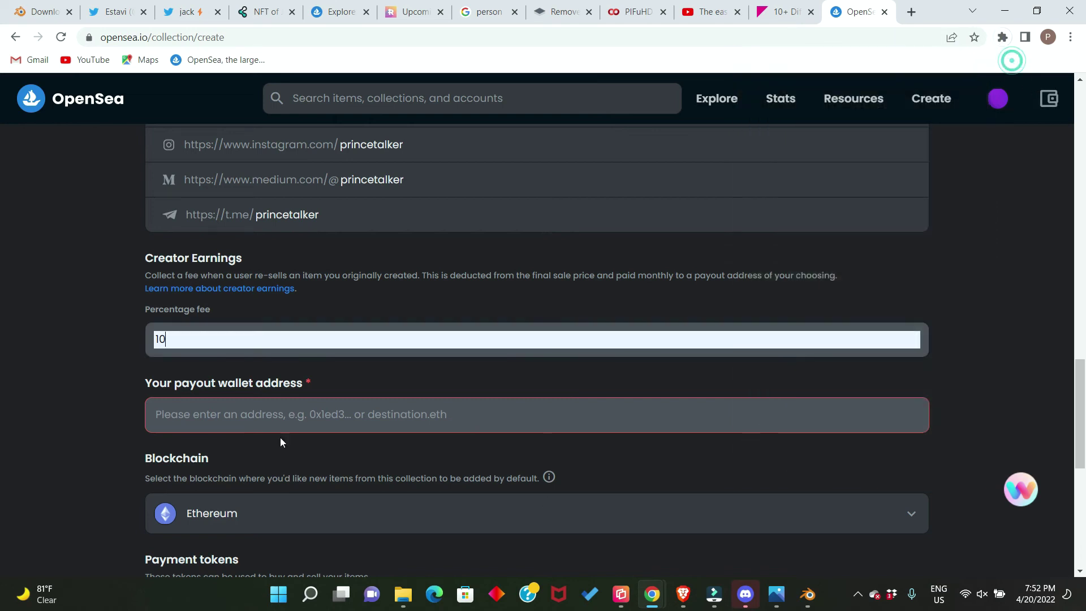
{"action": "right_click", "coordinate": [163, 427]}
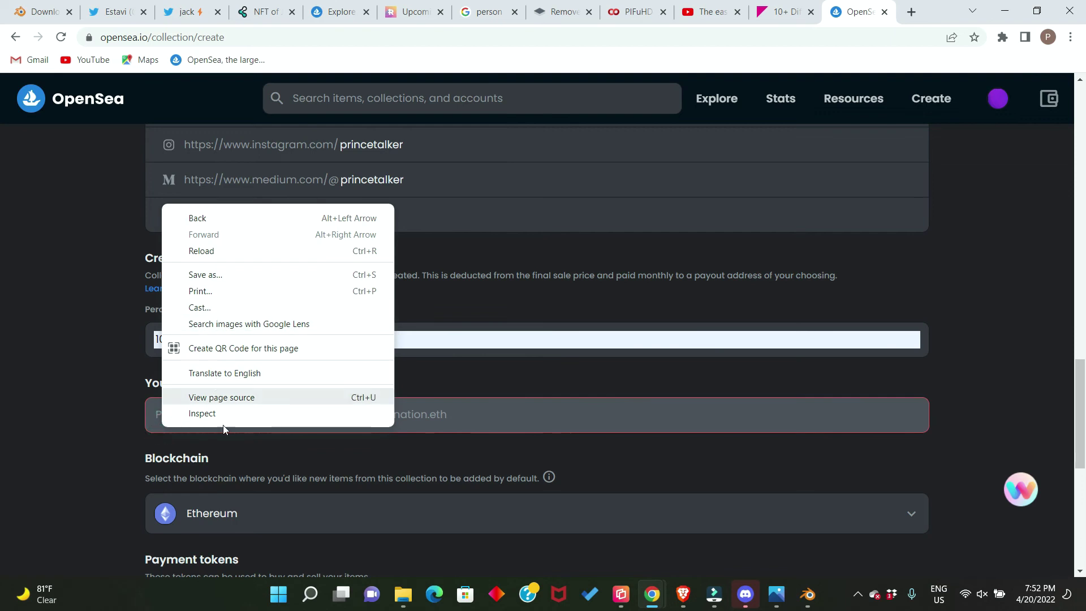
{"action": "left_click", "coordinate": [415, 409]}
{"action": "right_click", "coordinate": [413, 412]}
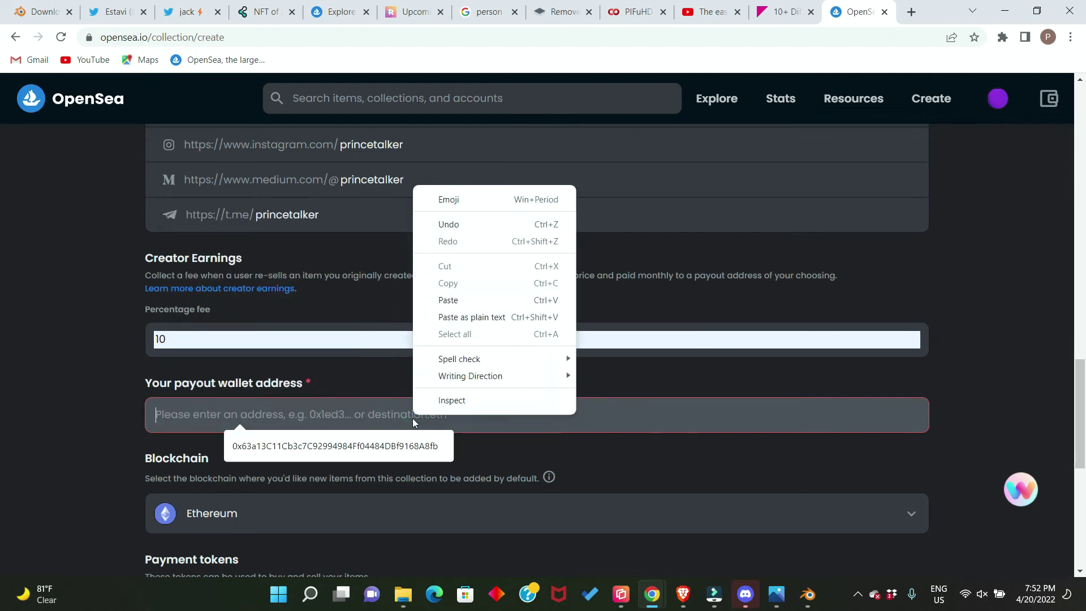
{"action": "left_click", "coordinate": [418, 458]}
Choose Polygon as the collection's blockchain, keep the Contained display theme, and create the collection.
{"action": "scroll", "coordinate": [412, 450], "scroll_direction": "down", "scroll_amount": 2}
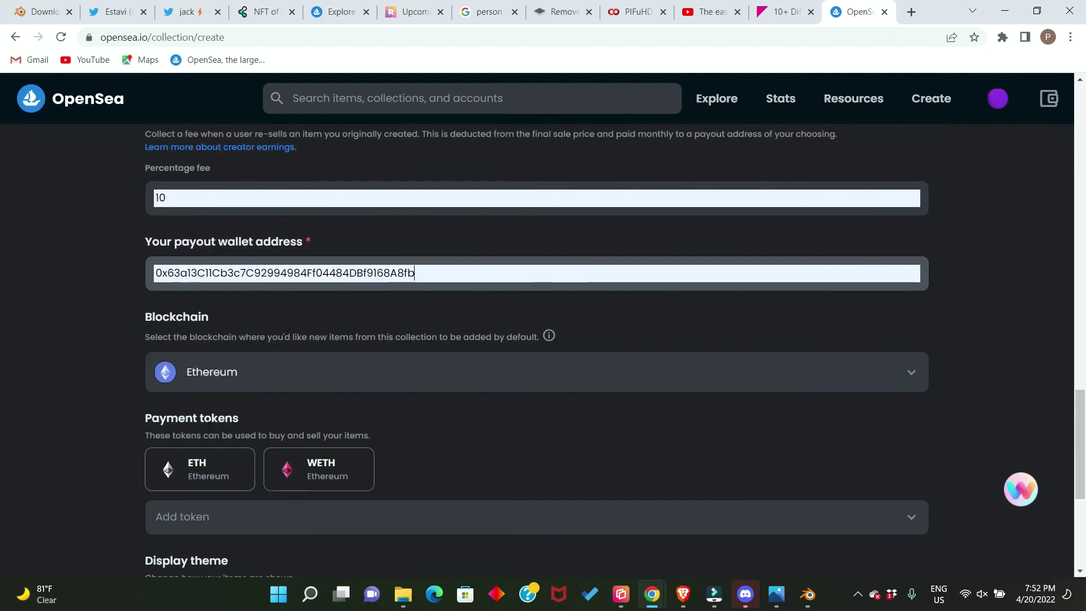
{"action": "left_click", "coordinate": [214, 383]}
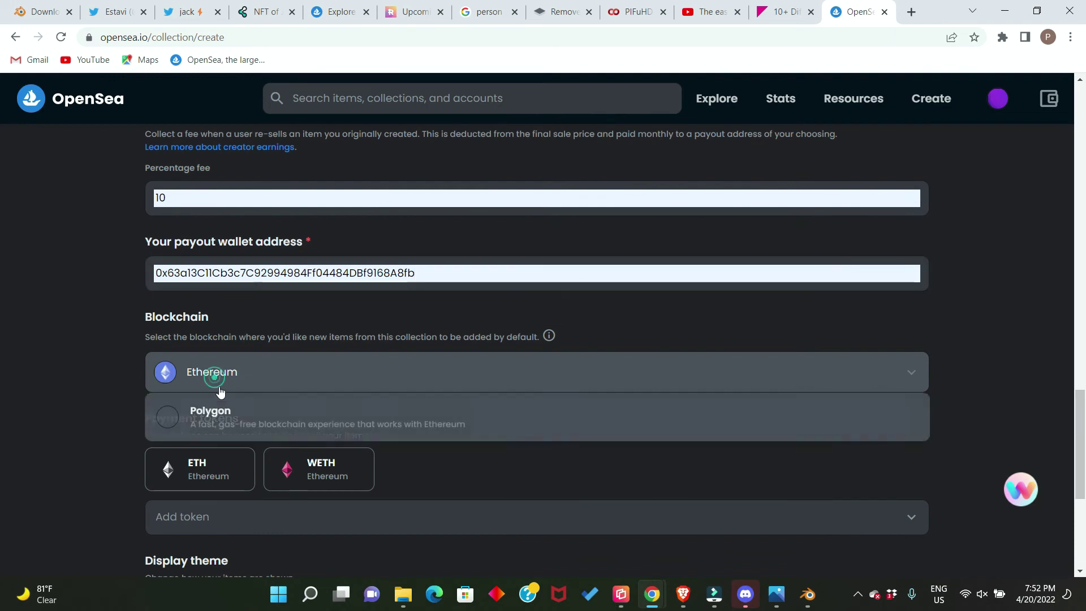
{"action": "left_click", "coordinate": [253, 430]}
{"action": "scroll", "coordinate": [405, 429], "scroll_direction": "down", "scroll_amount": 3}
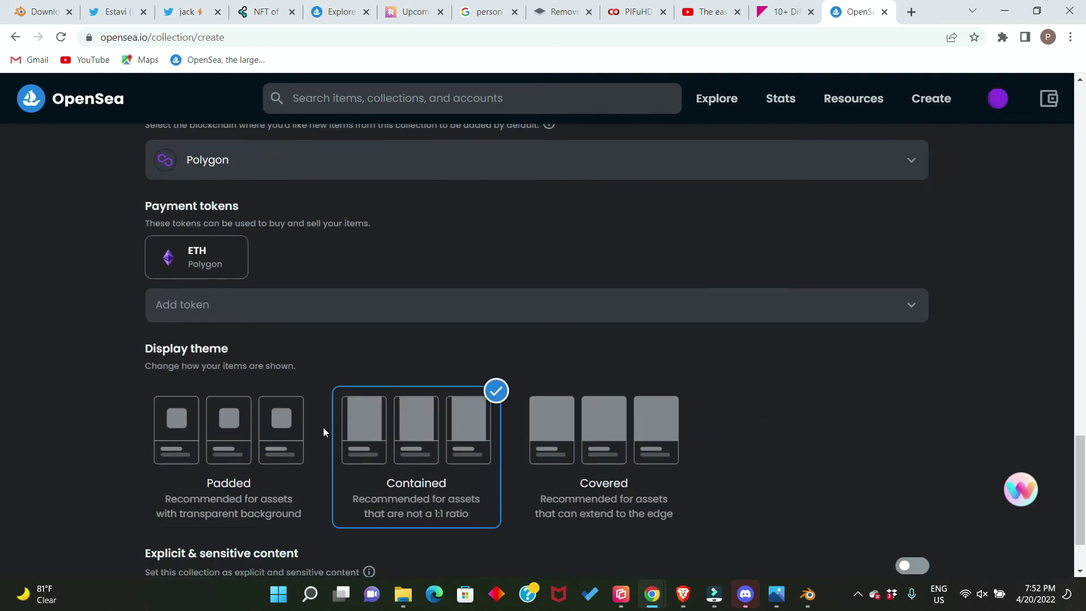
{"action": "scroll", "coordinate": [388, 419], "scroll_direction": "down", "scroll_amount": 2}
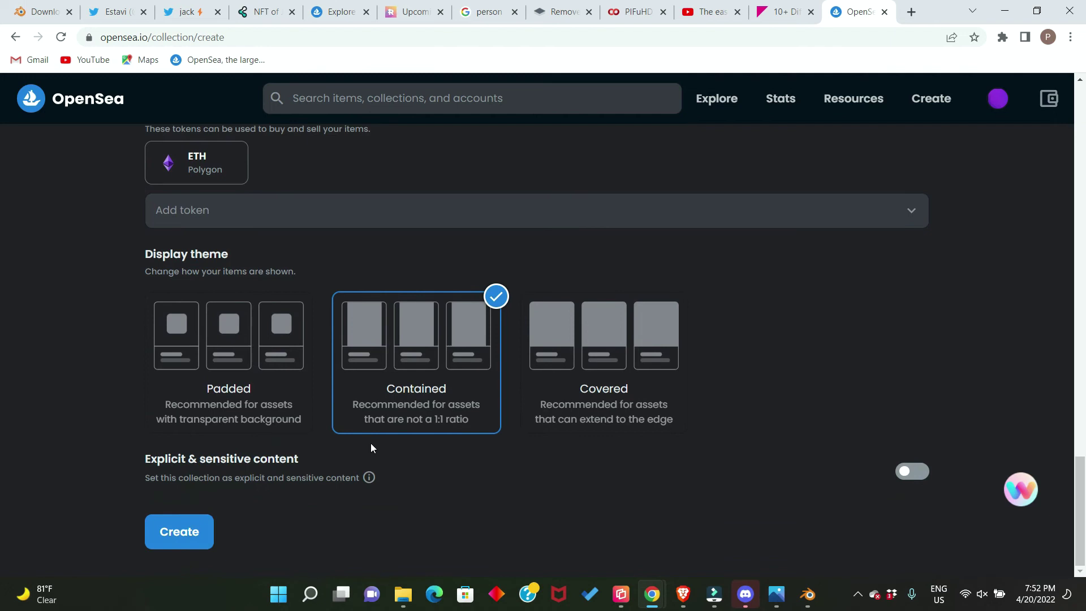
{"action": "left_click", "coordinate": [189, 537]}
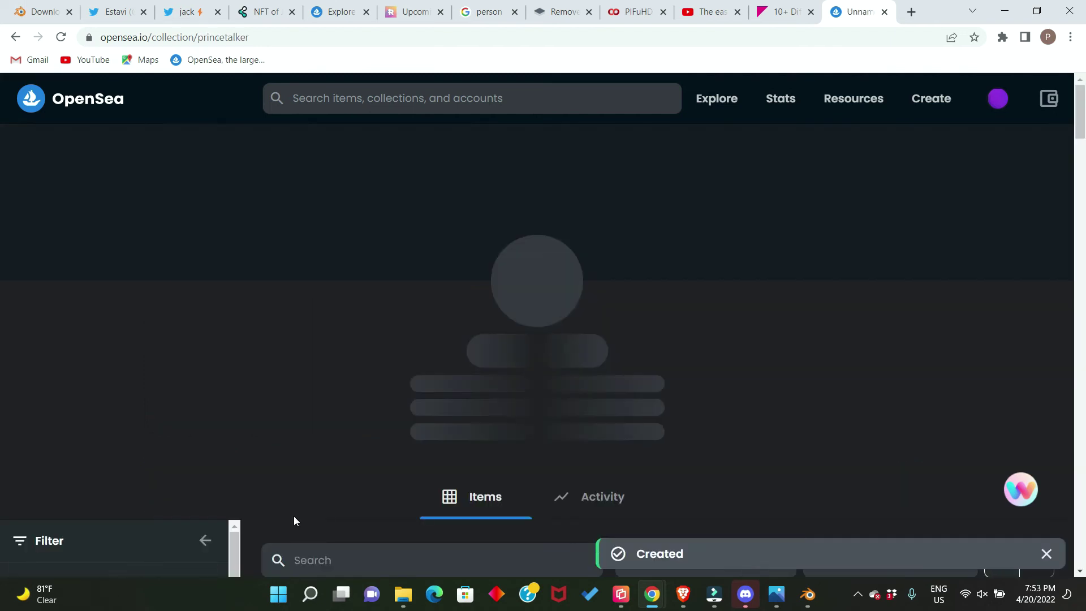
Look over the new princetalker collection page and start adding an item to it.
{"action": "scroll", "coordinate": [649, 331], "scroll_direction": "down", "scroll_amount": 5}
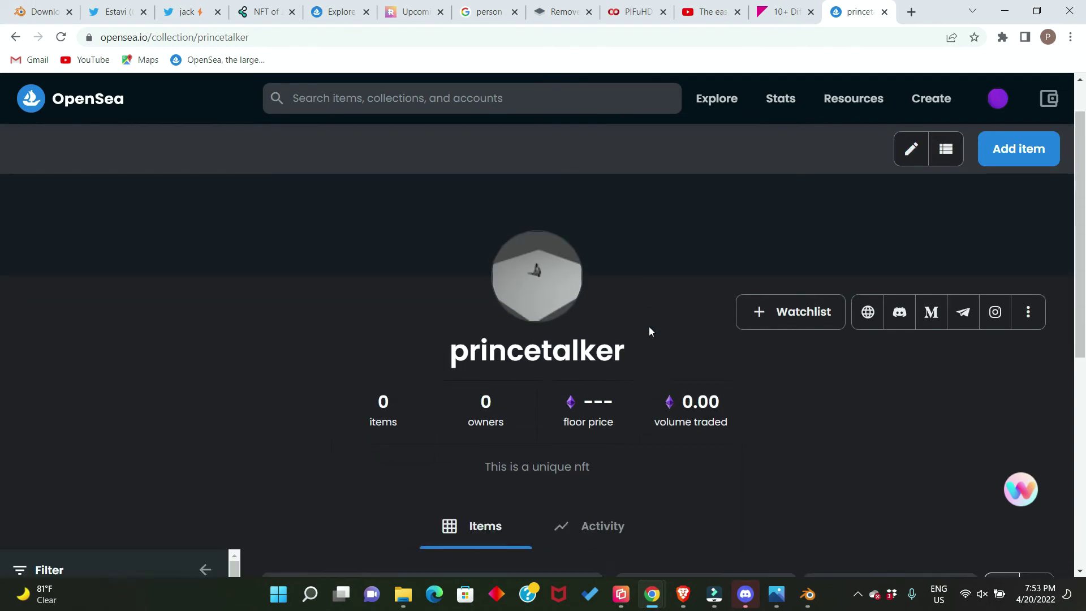
{"action": "scroll", "coordinate": [507, 451], "scroll_direction": "down", "scroll_amount": 1}
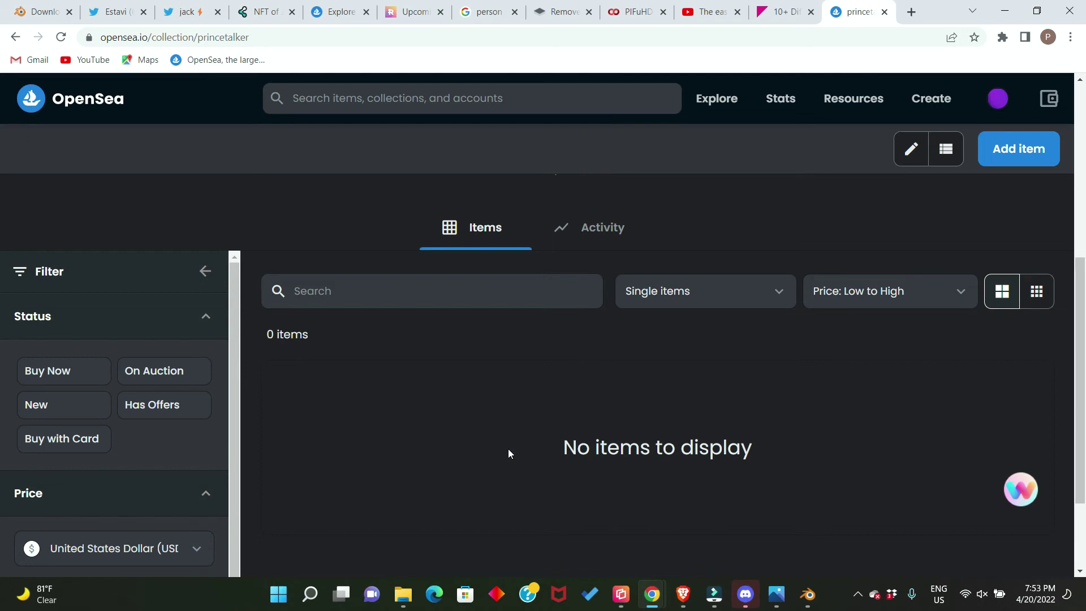
{"action": "scroll", "coordinate": [517, 447], "scroll_direction": "up", "scroll_amount": 5}
{"action": "left_click", "coordinate": [1015, 149]}
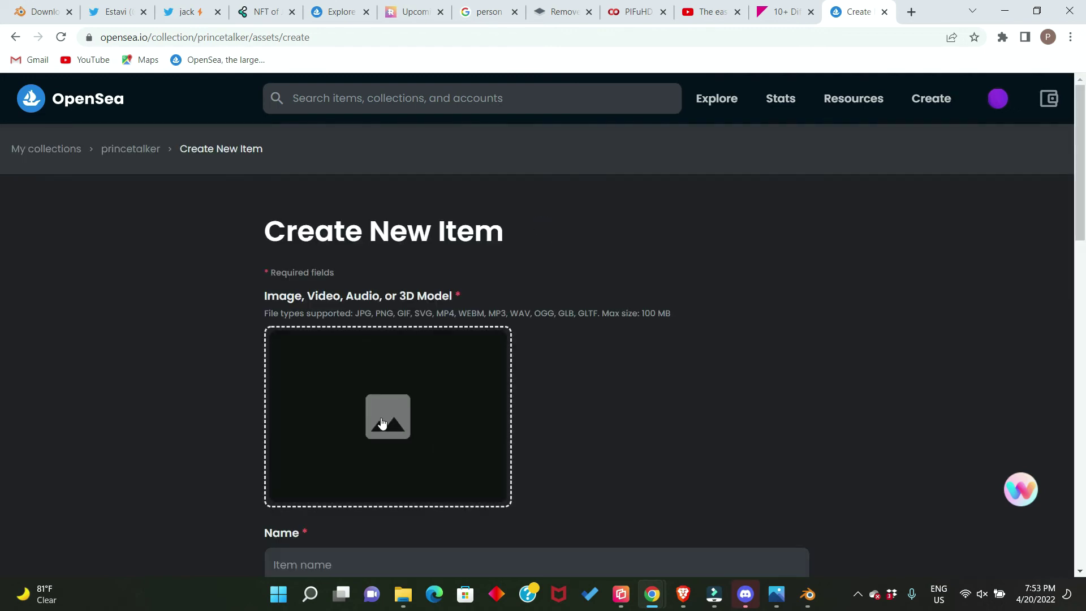
Upload pl png.png from Downloads as the new item's image.
{"action": "left_click", "coordinate": [379, 418]}
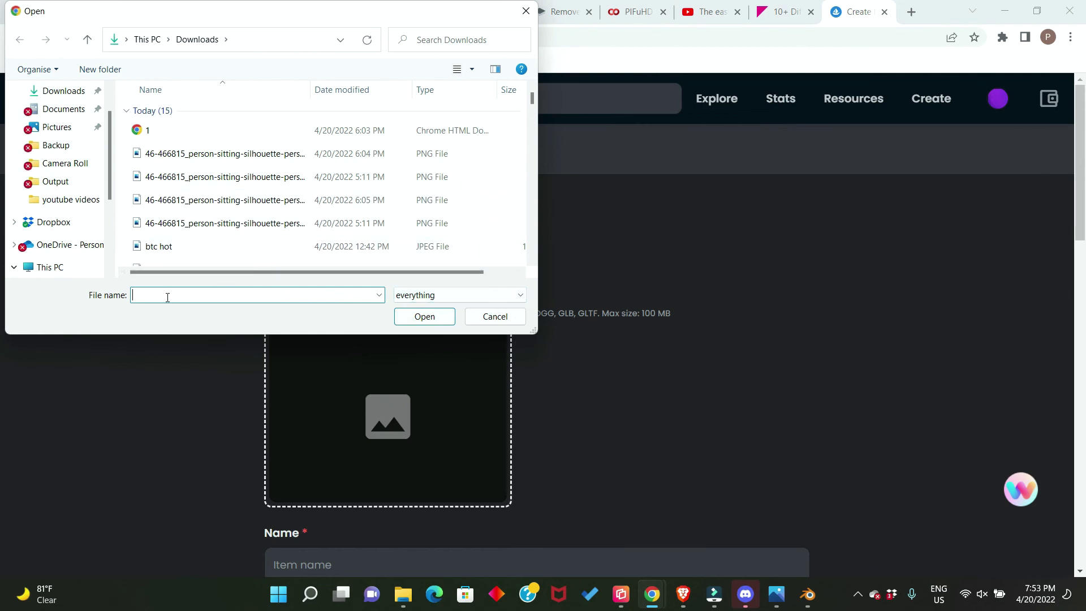
{"action": "type", "text": "pl"}
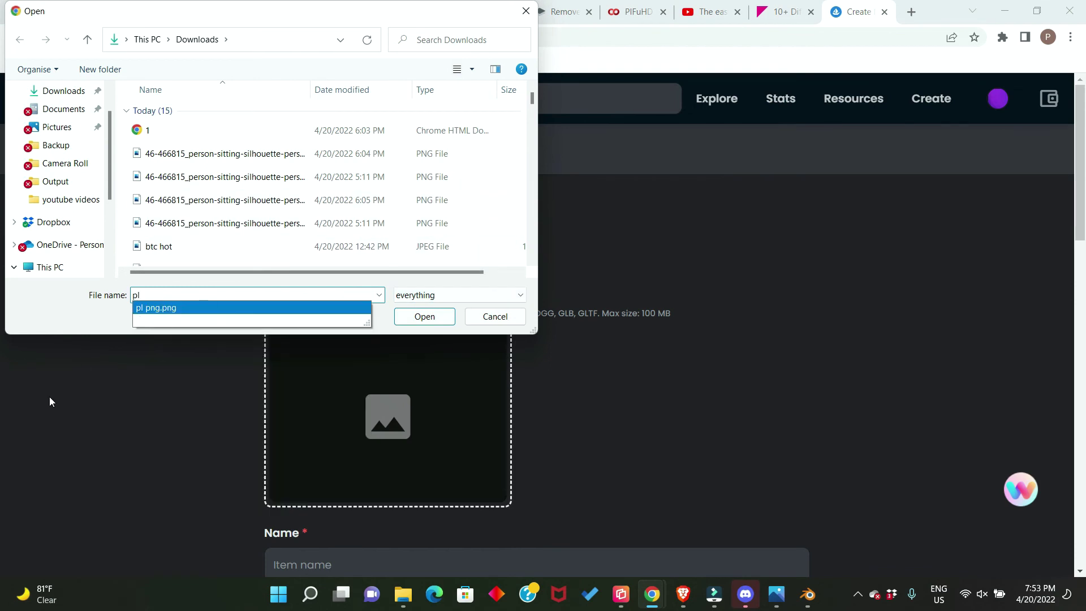
{"action": "left_click", "coordinate": [163, 307]}
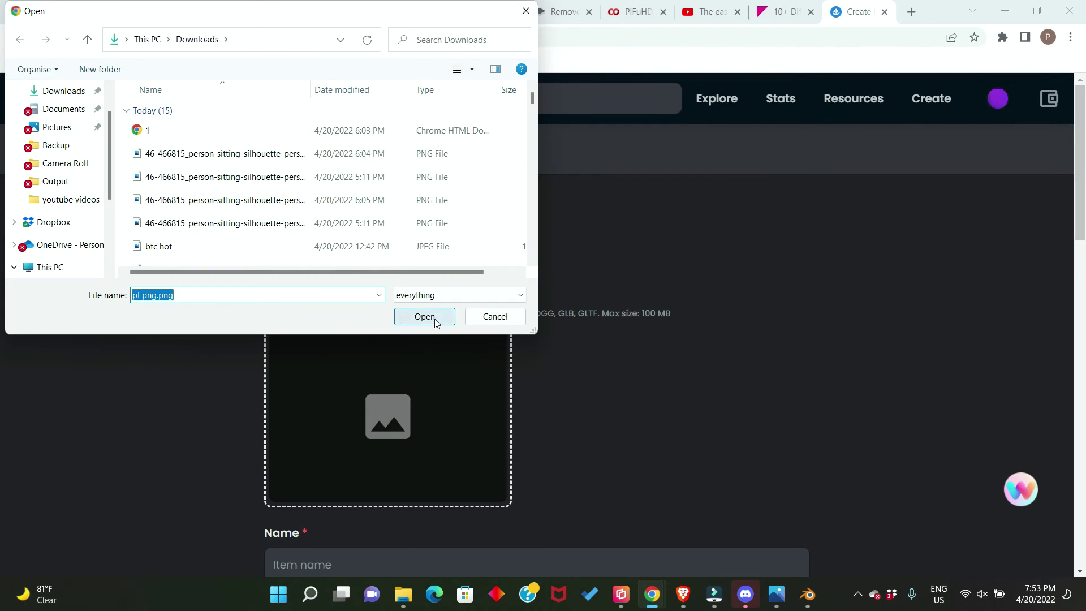
{"action": "left_click", "coordinate": [424, 316]}
Name the new item princetalker.
{"action": "scroll", "coordinate": [436, 492], "scroll_direction": "down", "scroll_amount": 3}
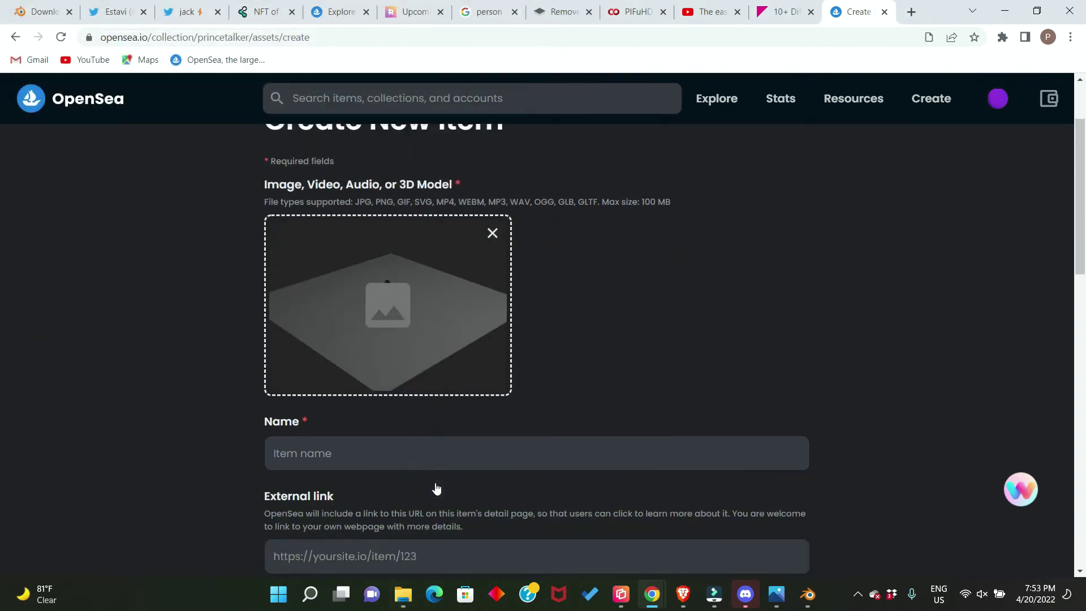
{"action": "left_click", "coordinate": [264, 426]}
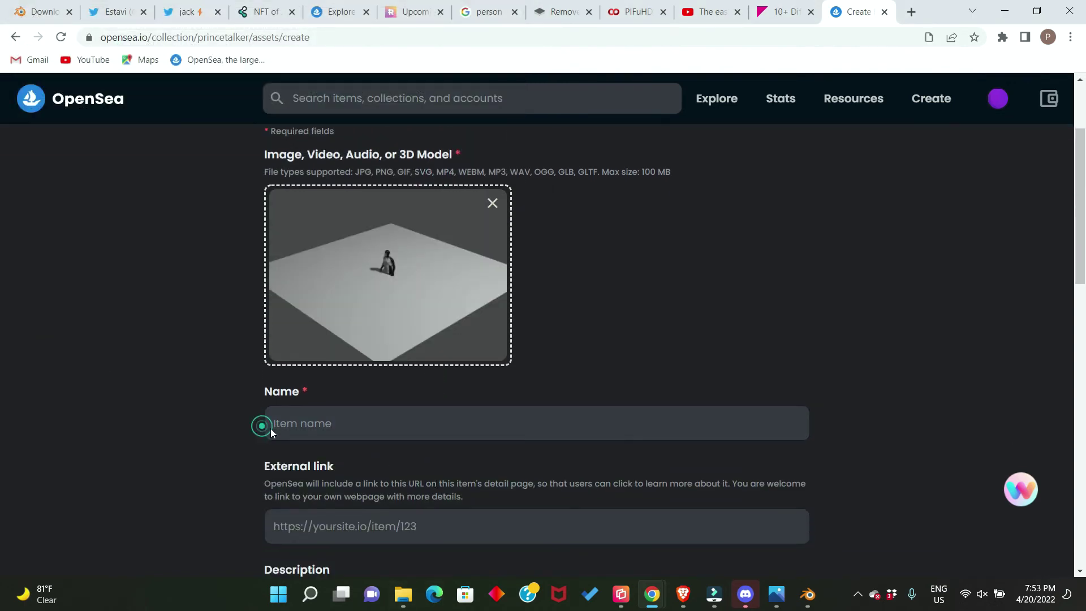
{"action": "left_click", "coordinate": [278, 425]}
{"action": "type", "text": "princetalker"}
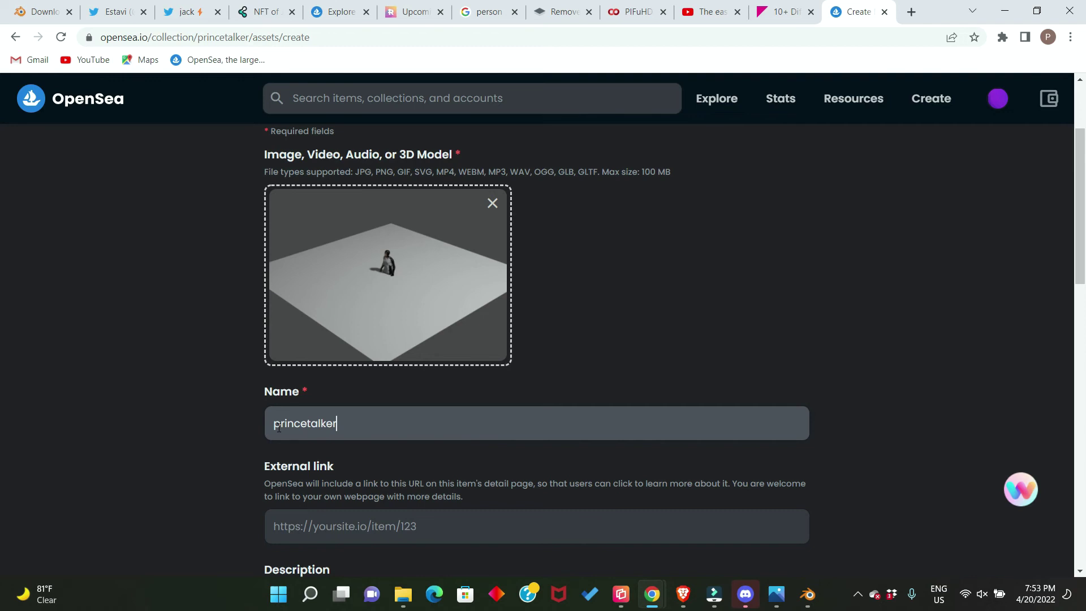
Set the item's external link to princetalker.io and go to its description.
{"action": "scroll", "coordinate": [287, 460], "scroll_direction": "down", "scroll_amount": 2}
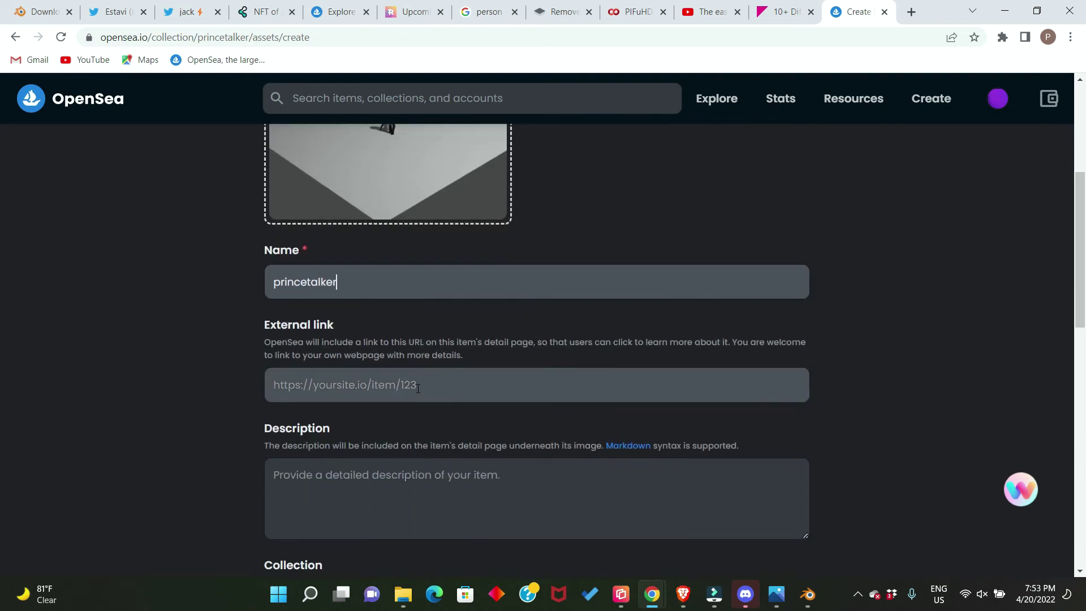
{"action": "left_click", "coordinate": [318, 386]}
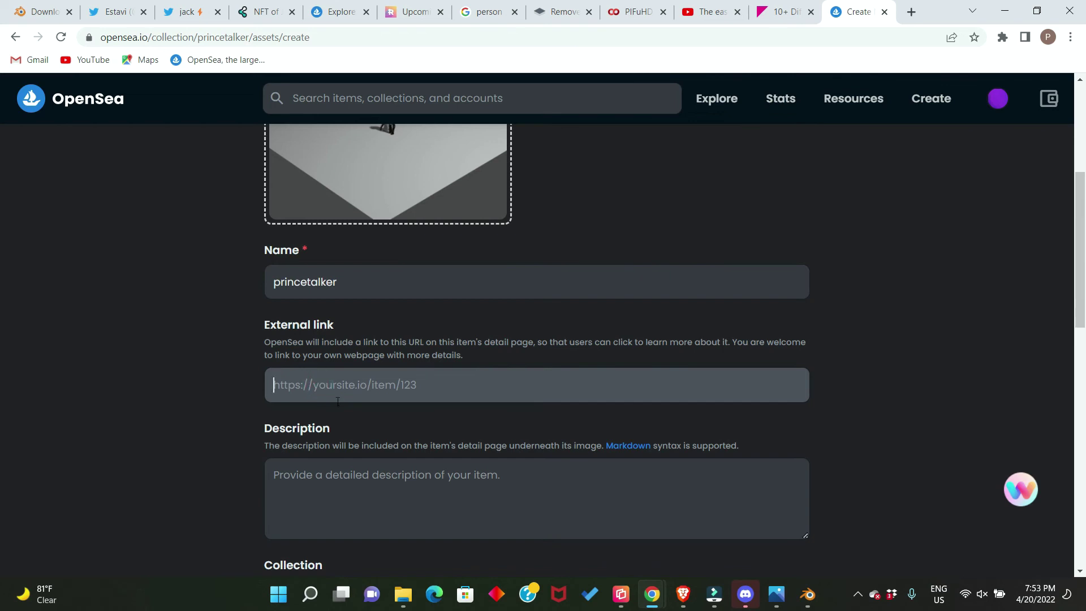
{"action": "type", "text": "pr"}
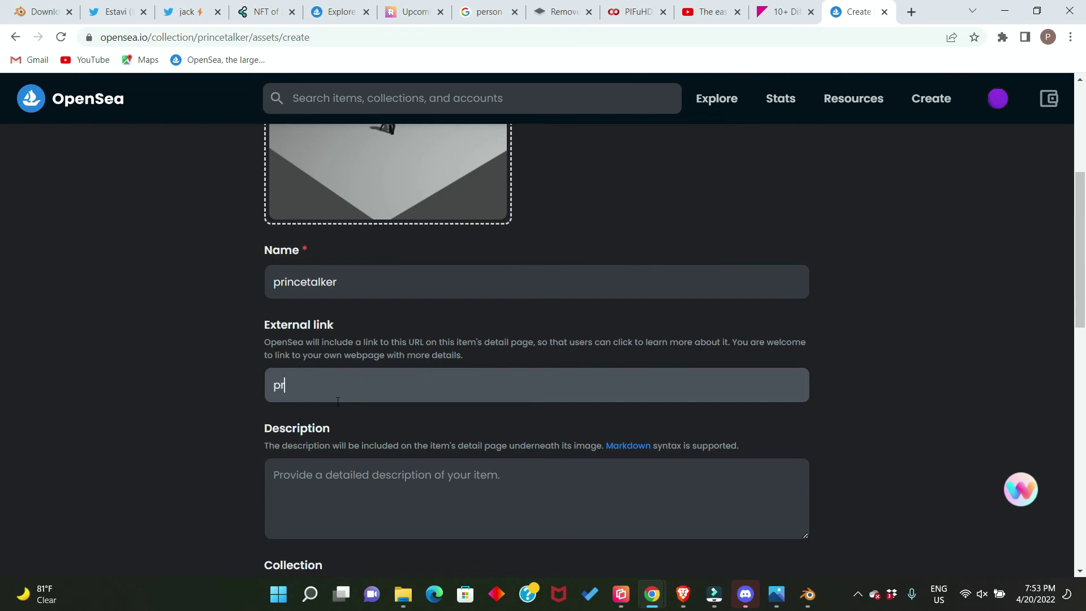
{"action": "type", "text": "incetalker.io"}
{"action": "left_click", "coordinate": [276, 475]}
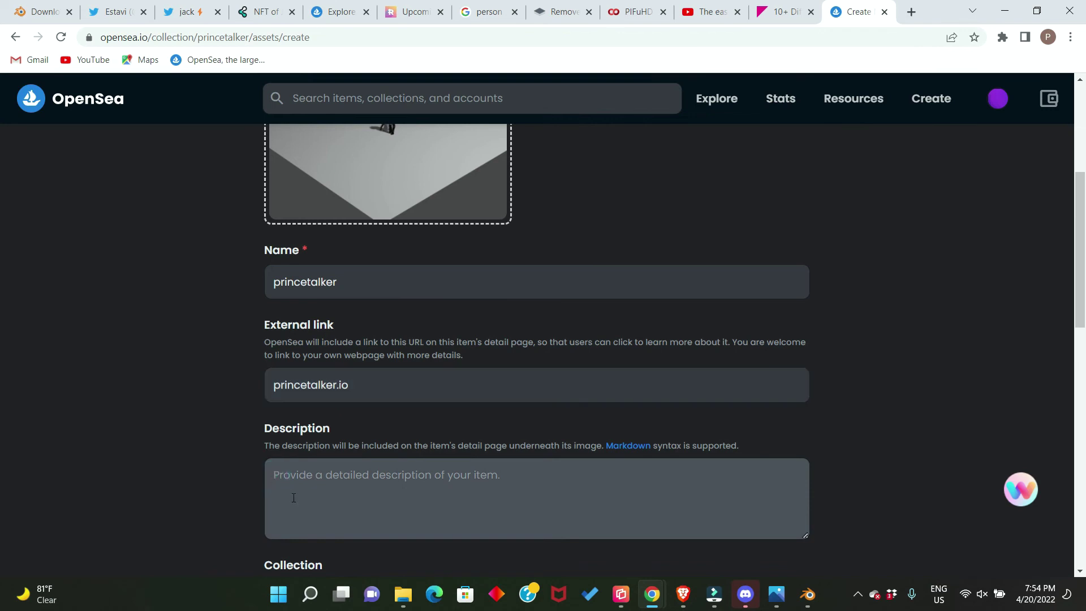
Describe the item as "This is a unique nft" and set its supply to 100.
{"action": "type", "text": "This is a unique"}
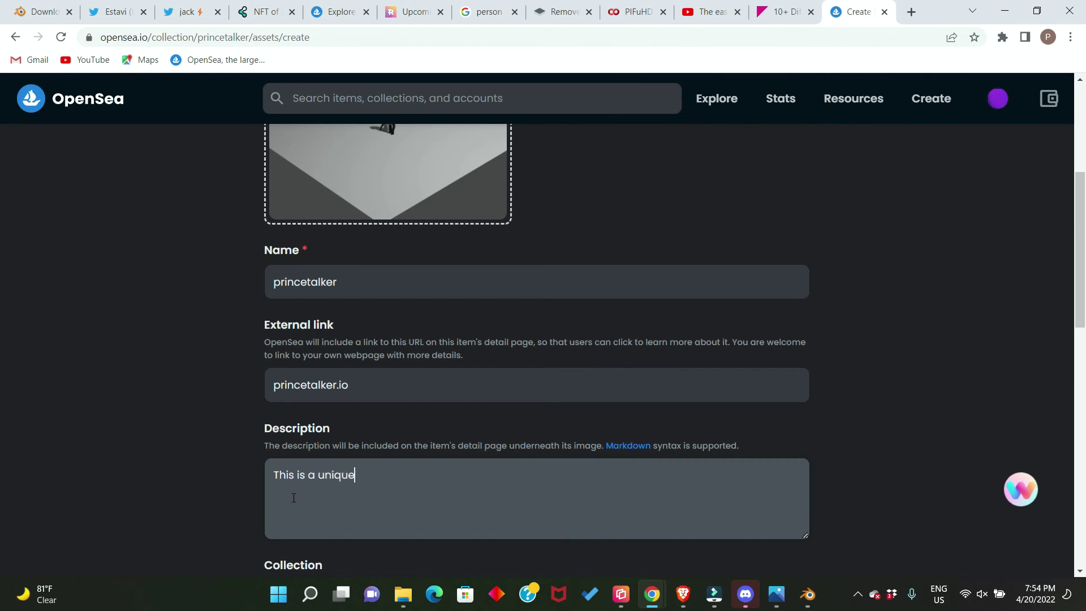
{"action": "type", "text": " nft"}
{"action": "scroll", "coordinate": [361, 473], "scroll_direction": "down", "scroll_amount": 4}
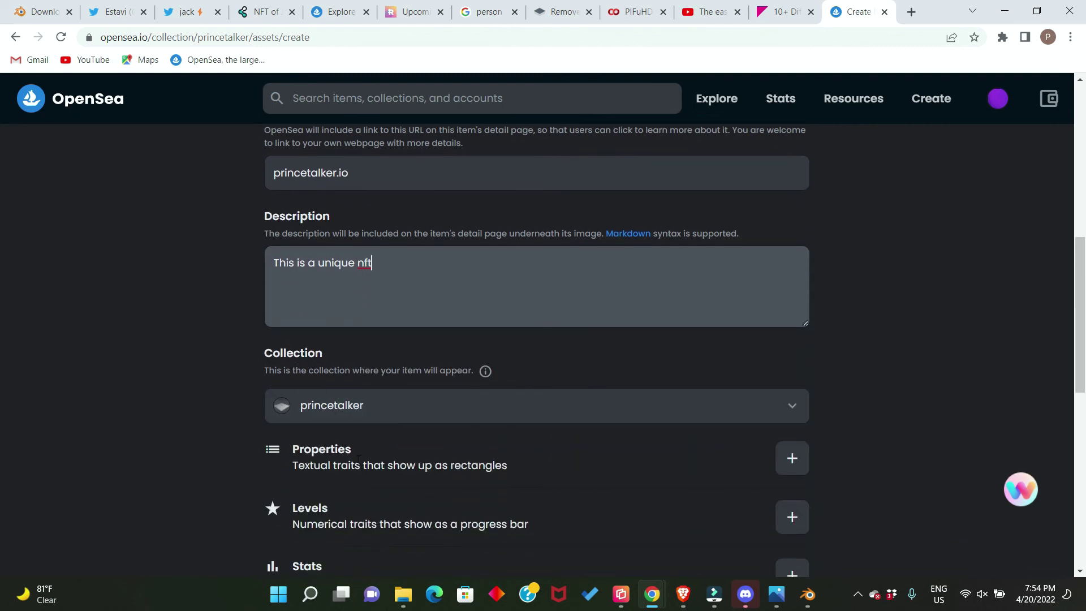
{"action": "scroll", "coordinate": [358, 459], "scroll_direction": "down", "scroll_amount": 1}
{"action": "scroll", "coordinate": [348, 422], "scroll_direction": "down", "scroll_amount": 2}
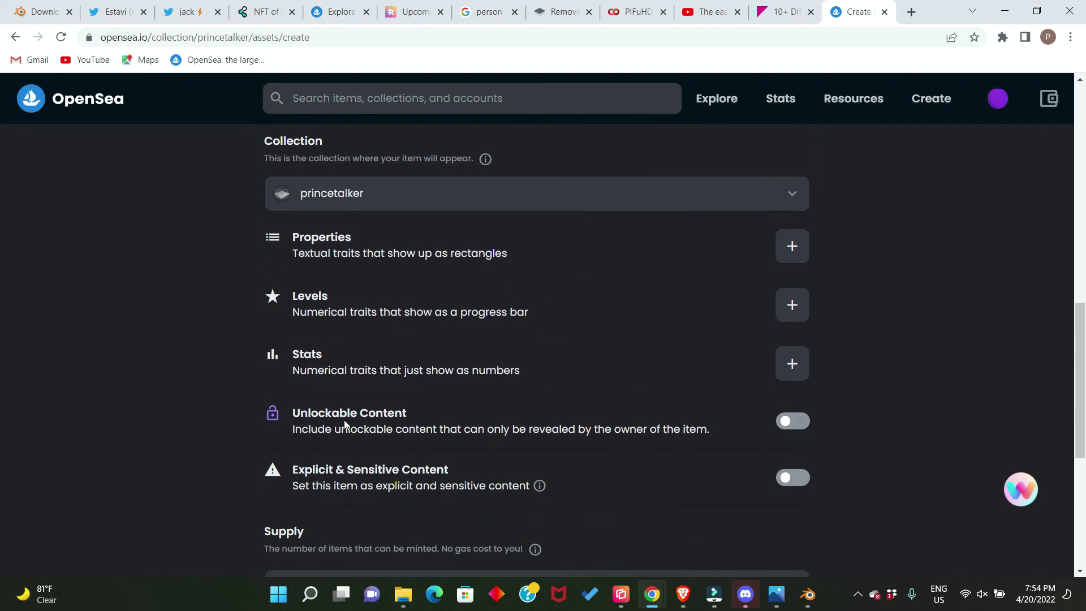
{"action": "scroll", "coordinate": [324, 394], "scroll_direction": "down", "scroll_amount": 3}
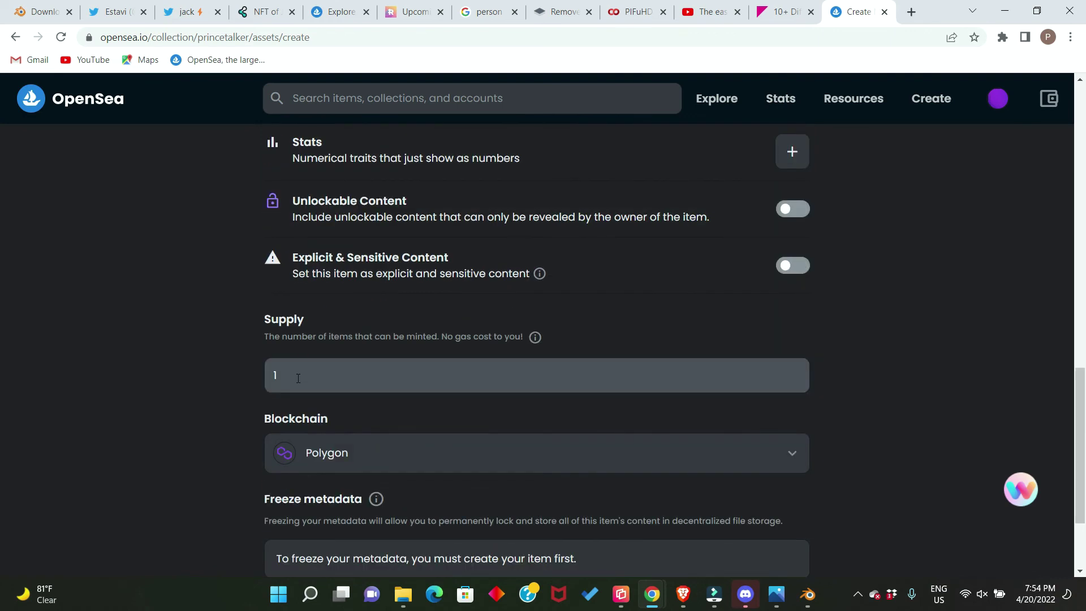
{"action": "left_click", "coordinate": [298, 378]}
{"action": "type", "text": "00"}
Create the item, pass the human verification by choosing all taxi images, and dismiss the creation message.
{"action": "scroll", "coordinate": [616, 470], "scroll_direction": "down", "scroll_amount": 2}
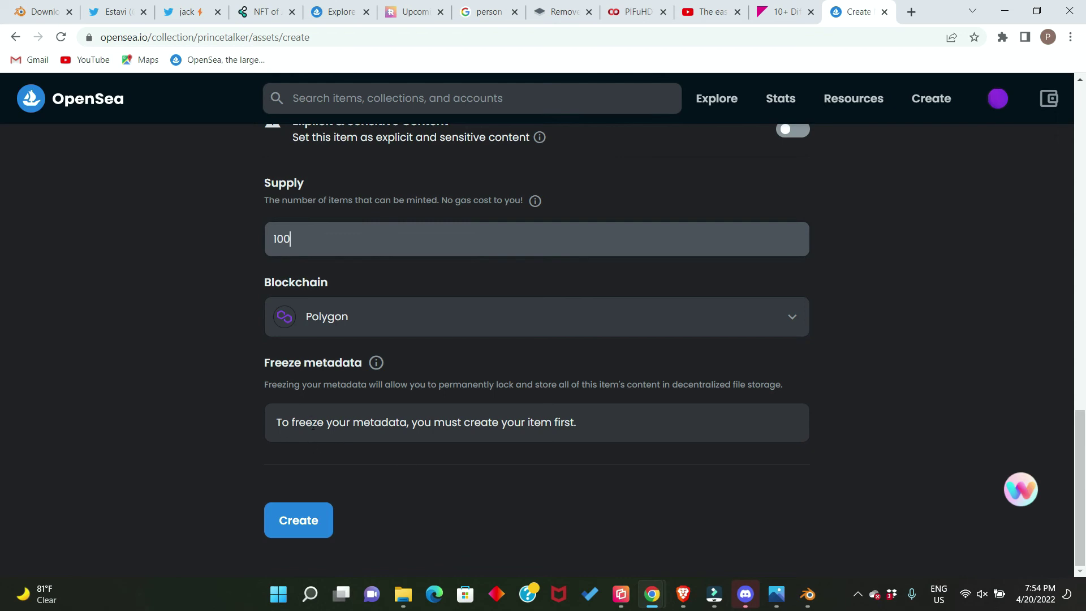
{"action": "left_click", "coordinate": [289, 525]}
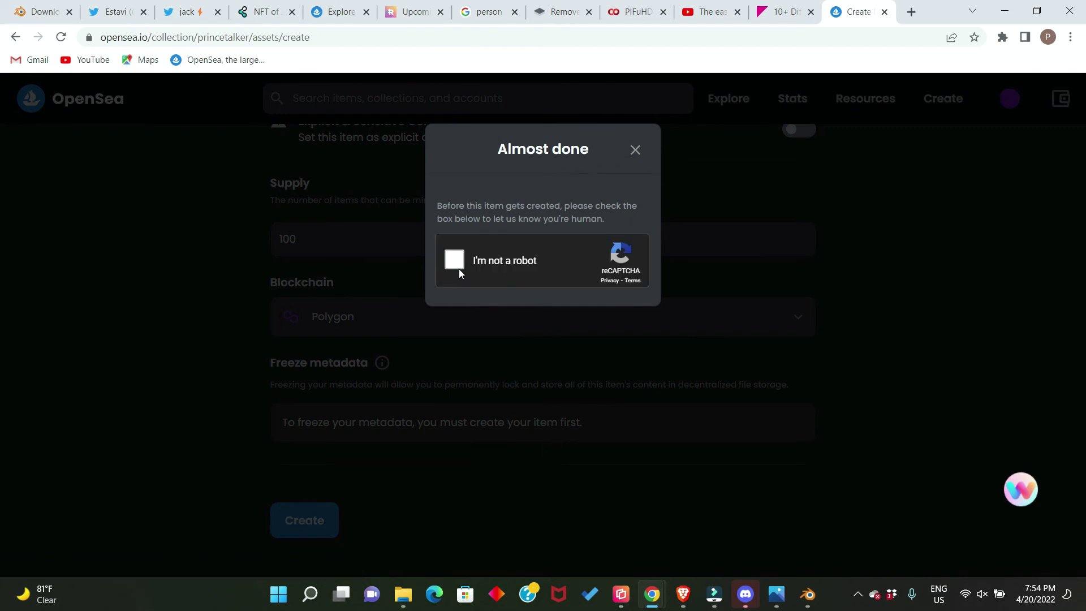
{"action": "left_click", "coordinate": [456, 262]}
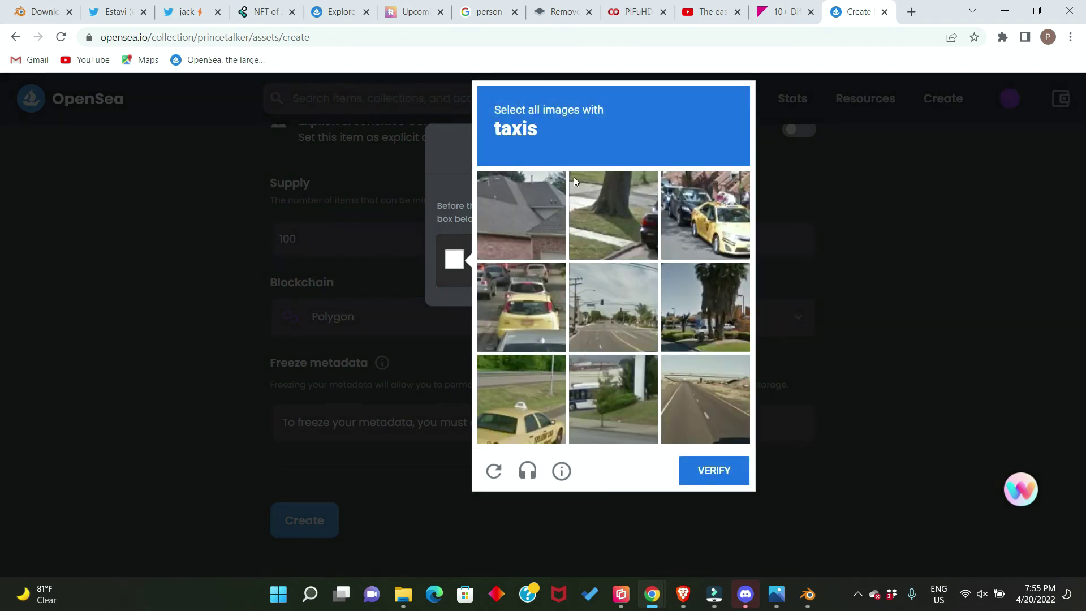
{"action": "left_click", "coordinate": [706, 235]}
{"action": "left_click", "coordinate": [534, 287]}
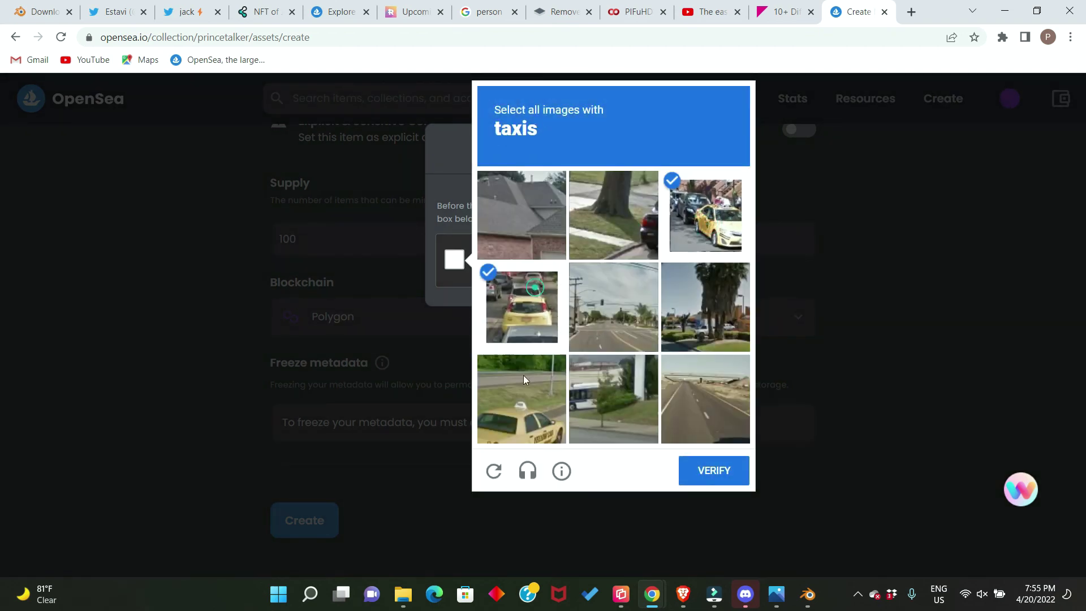
{"action": "left_click", "coordinate": [524, 375]}
{"action": "left_click", "coordinate": [721, 474]}
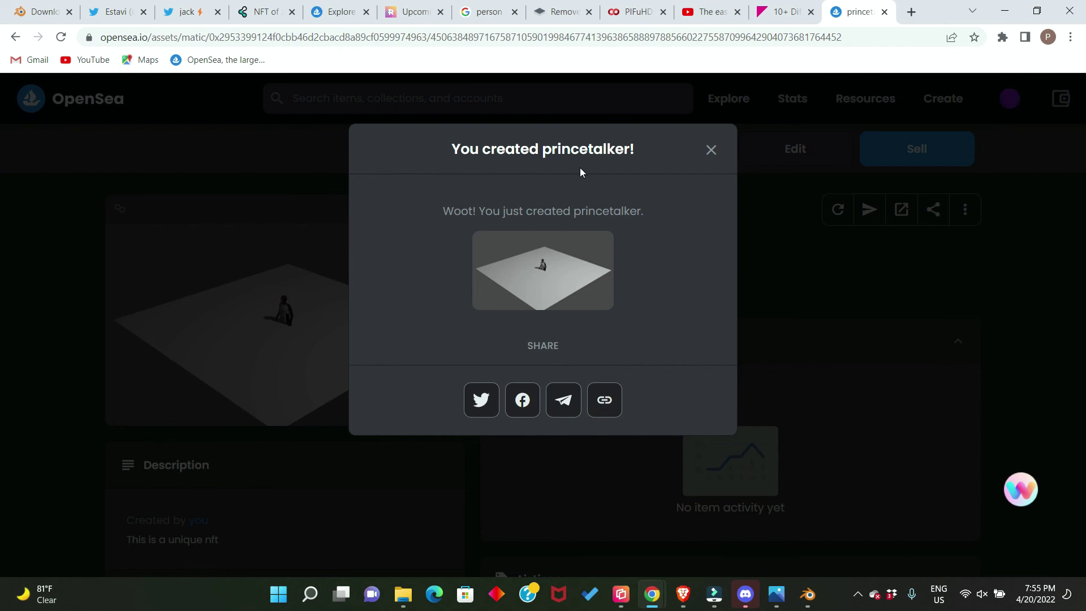
{"action": "key", "text": "Escape"}
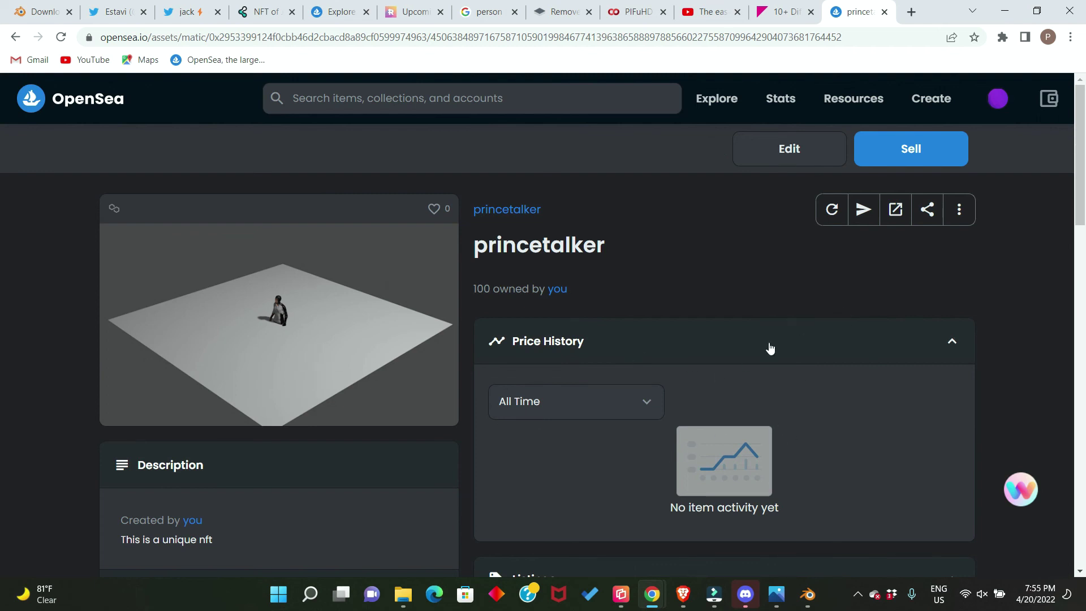
Put the princetalker item up for sale with a quantity of 15 at 0.05 ETH per unit.
{"action": "scroll", "coordinate": [770, 345], "scroll_direction": "down", "scroll_amount": 5}
{"action": "scroll", "coordinate": [771, 342], "scroll_direction": "up", "scroll_amount": 5}
{"action": "left_click", "coordinate": [928, 151]}
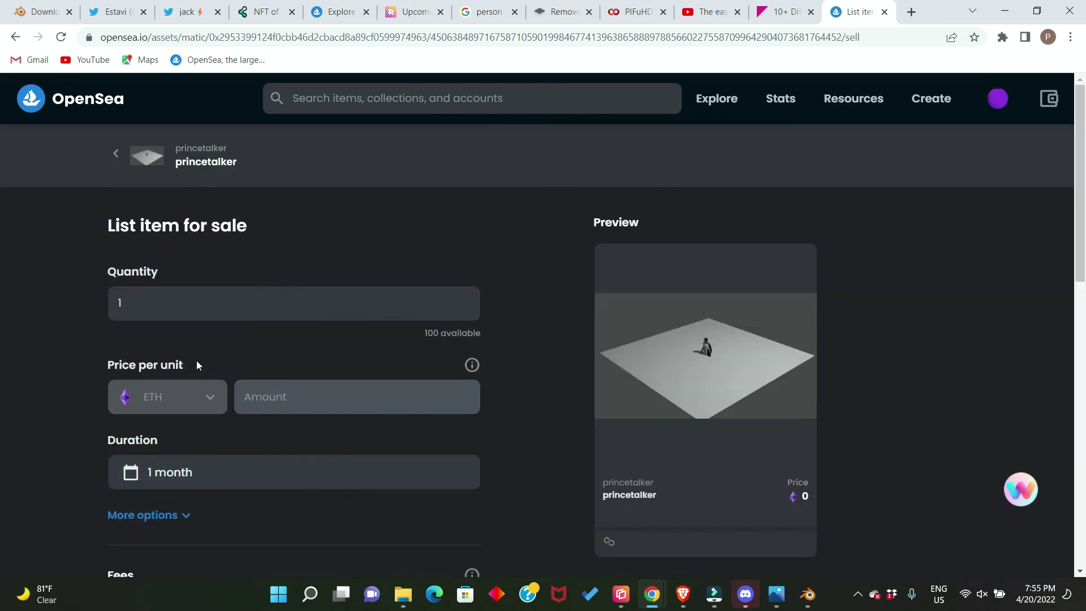
{"action": "left_click", "coordinate": [140, 309]}
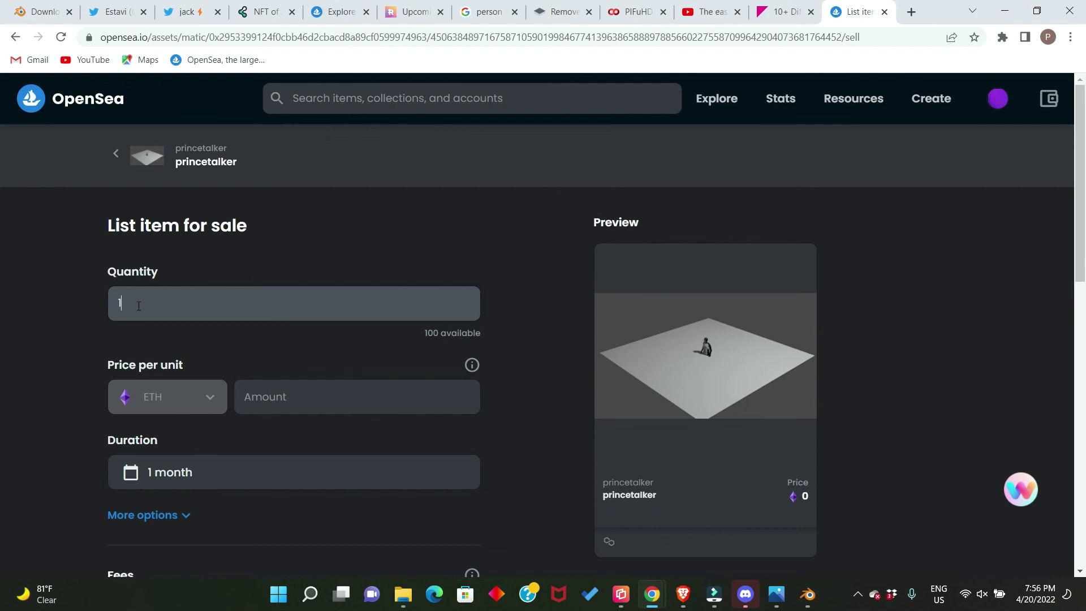
{"action": "type", "text": "5"}
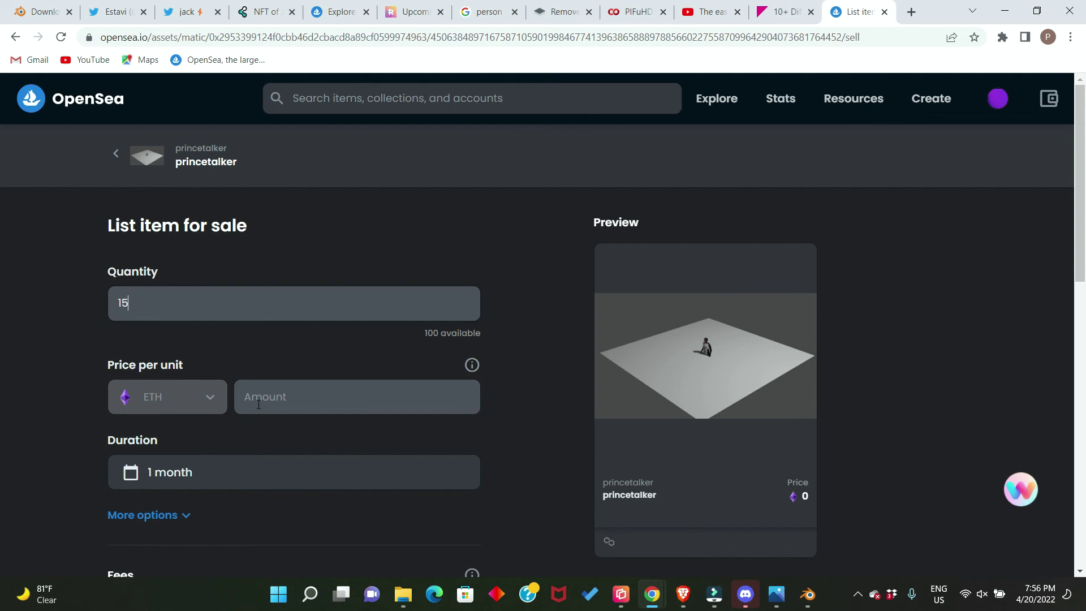
{"action": "left_click", "coordinate": [307, 400]}
{"action": "type", "text": "0"}
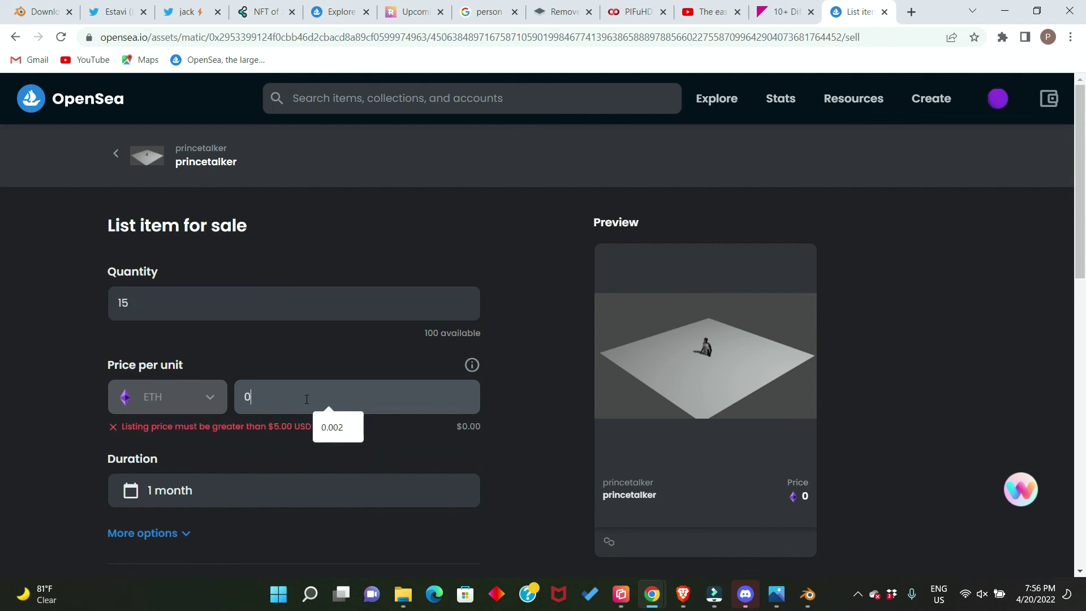
{"action": "type", "text": ".05"}
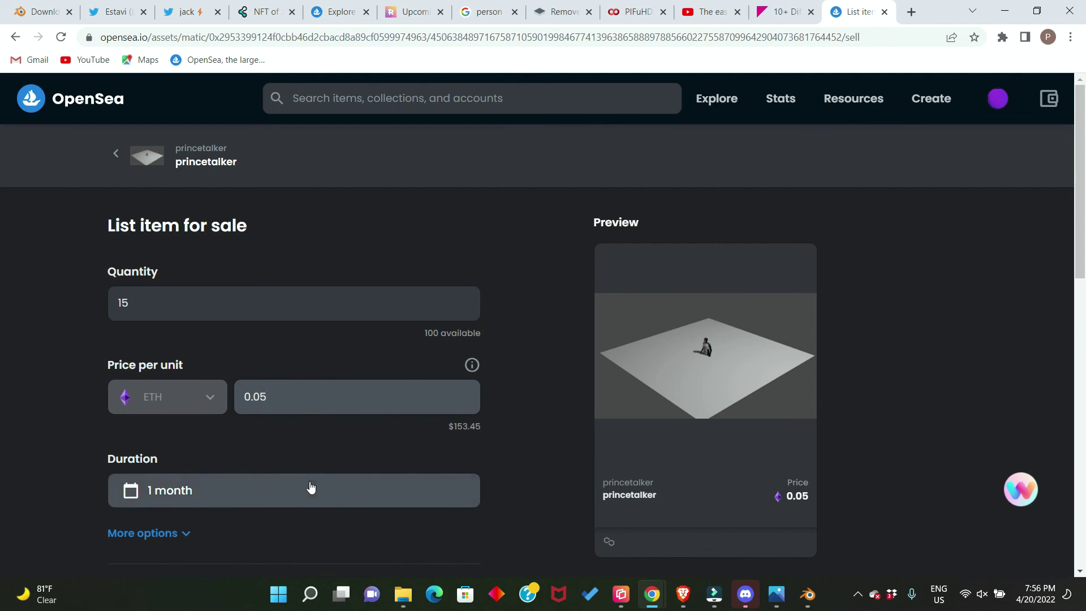
Complete the listing by signing the MetaMask signature request, and dismiss the listing message.
{"action": "scroll", "coordinate": [316, 458], "scroll_direction": "down", "scroll_amount": 3}
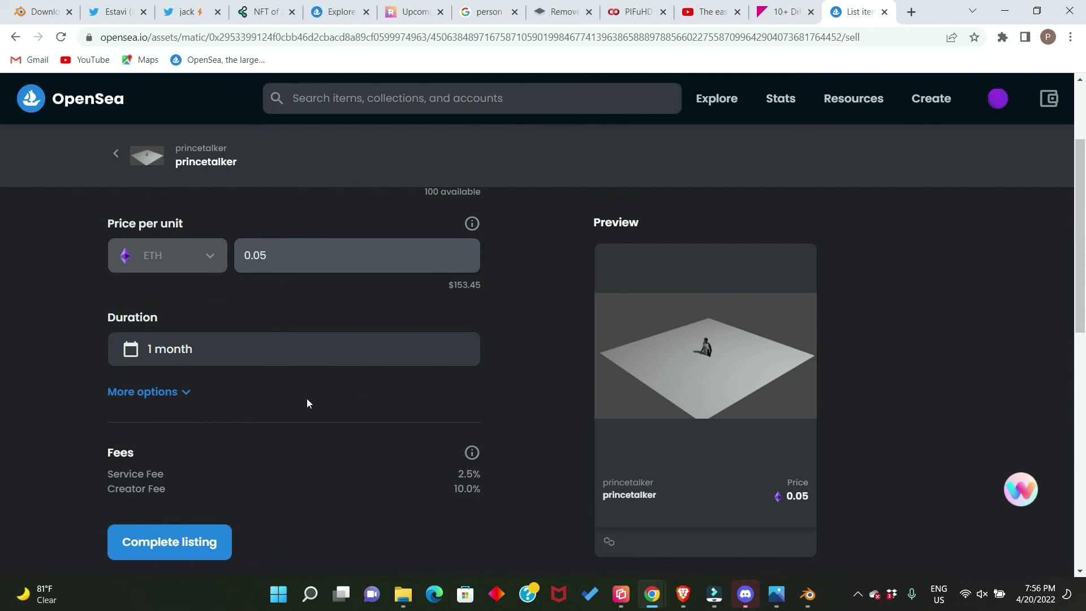
{"action": "scroll", "coordinate": [315, 400], "scroll_direction": "down", "scroll_amount": 1}
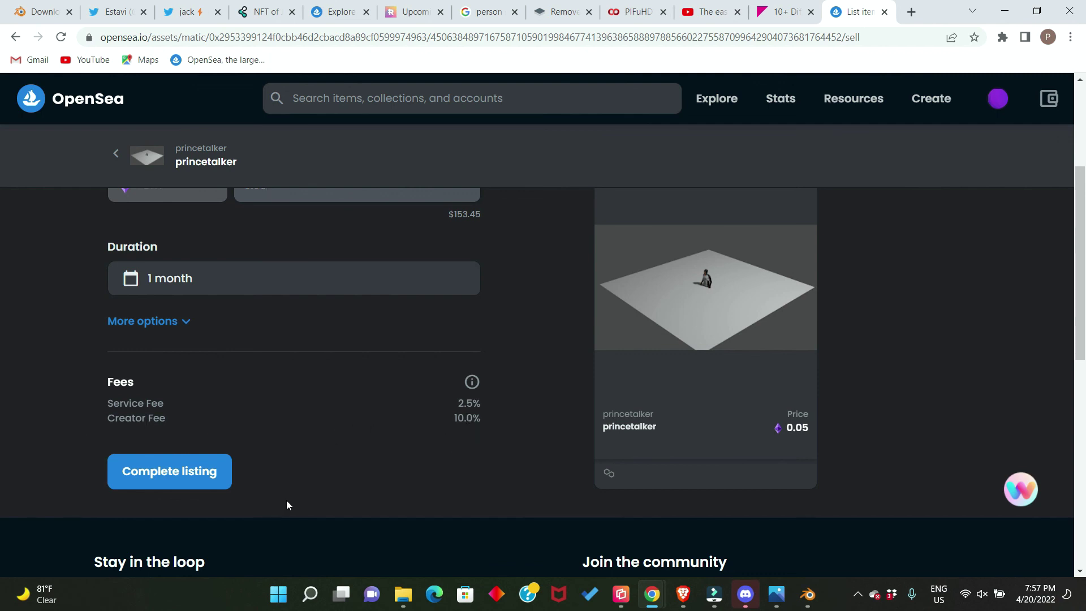
{"action": "left_click", "coordinate": [188, 478]}
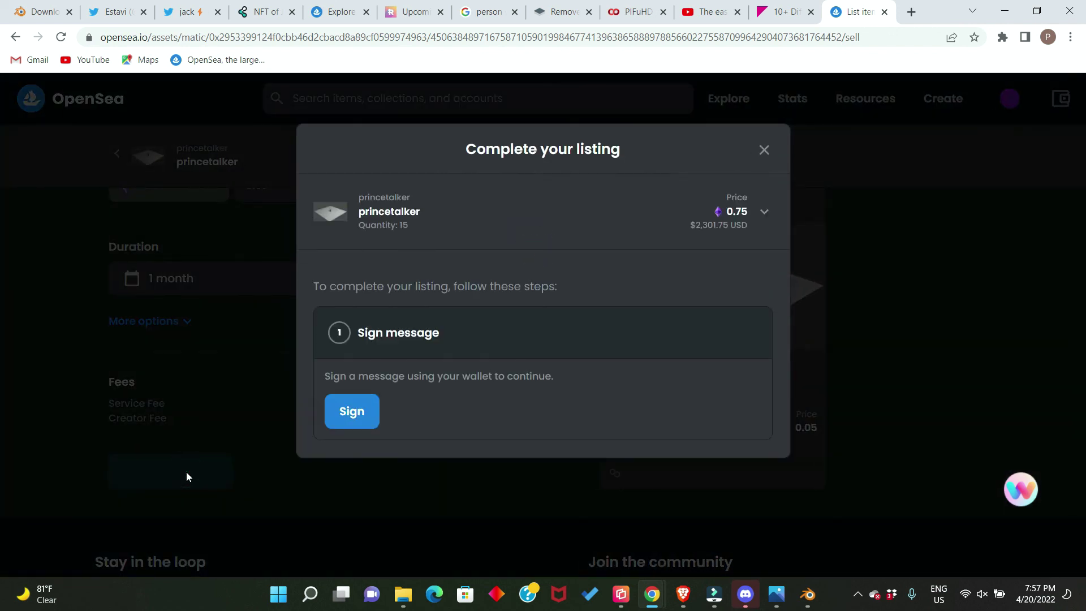
{"action": "left_click", "coordinate": [346, 410]}
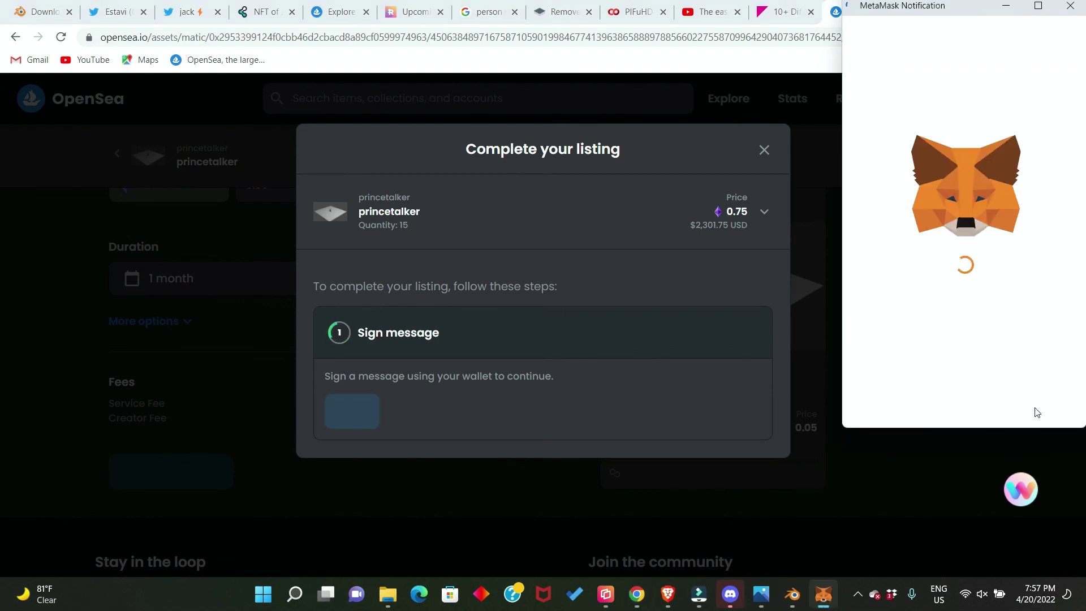
{"action": "scroll", "coordinate": [1025, 335], "scroll_direction": "down", "scroll_amount": 5}
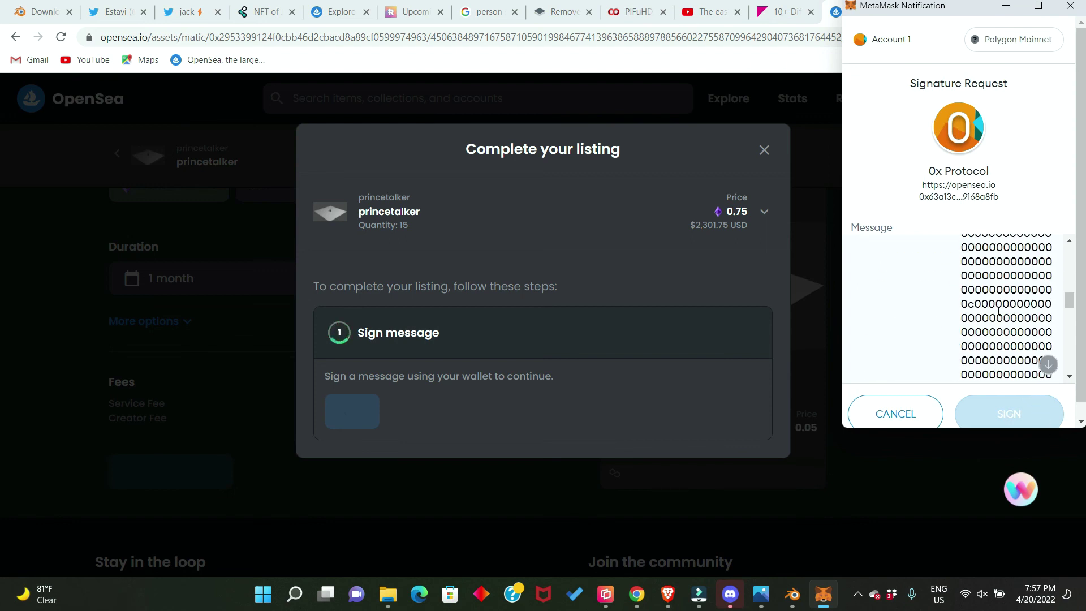
{"action": "scroll", "coordinate": [1036, 345], "scroll_direction": "down", "scroll_amount": 10}
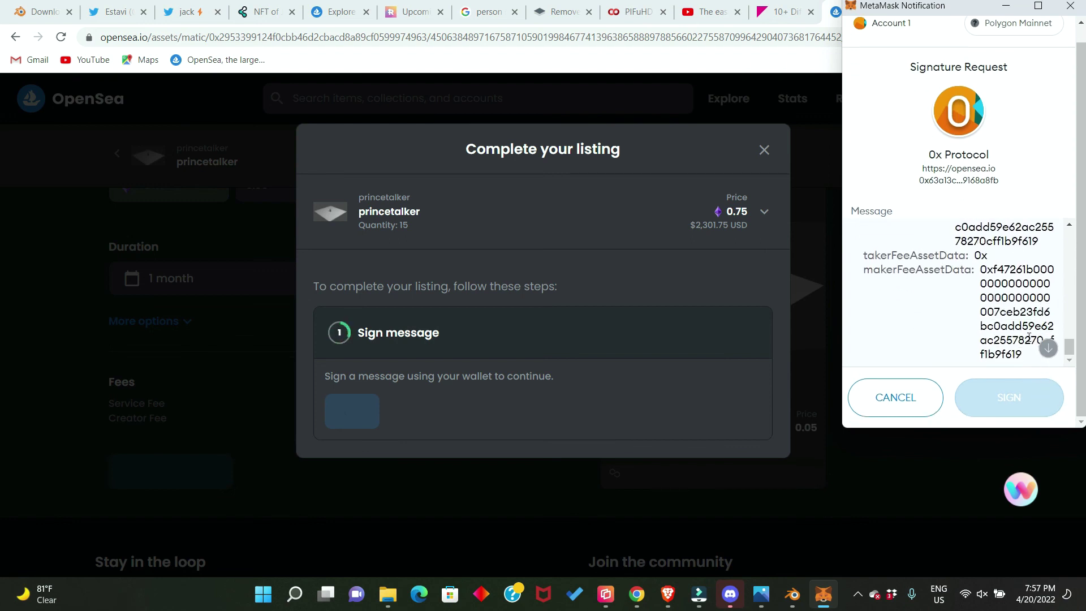
{"action": "left_click", "coordinate": [1049, 347]}
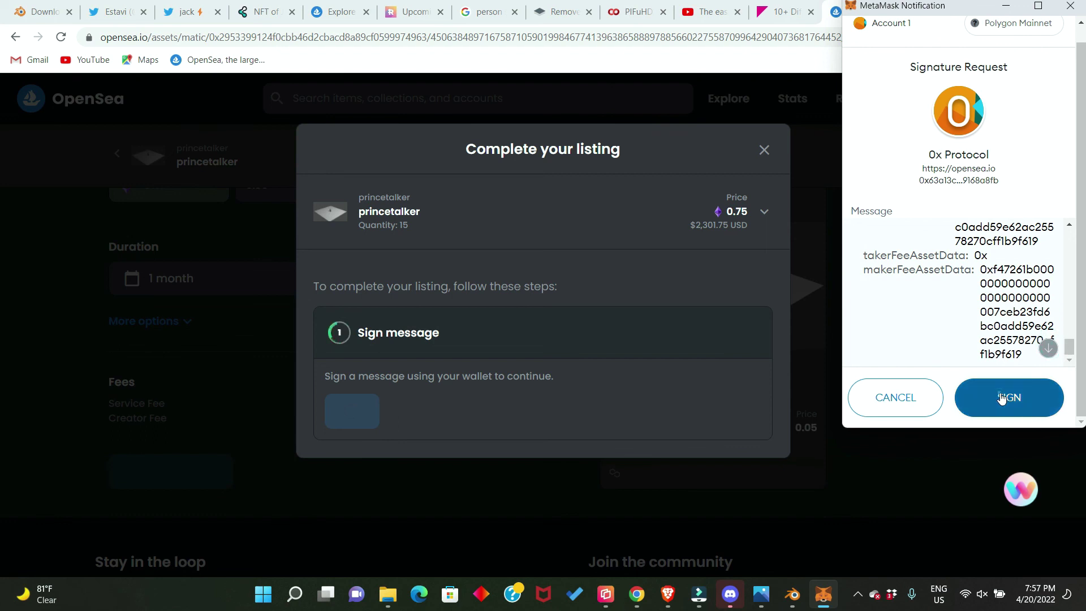
{"action": "left_click", "coordinate": [1004, 396]}
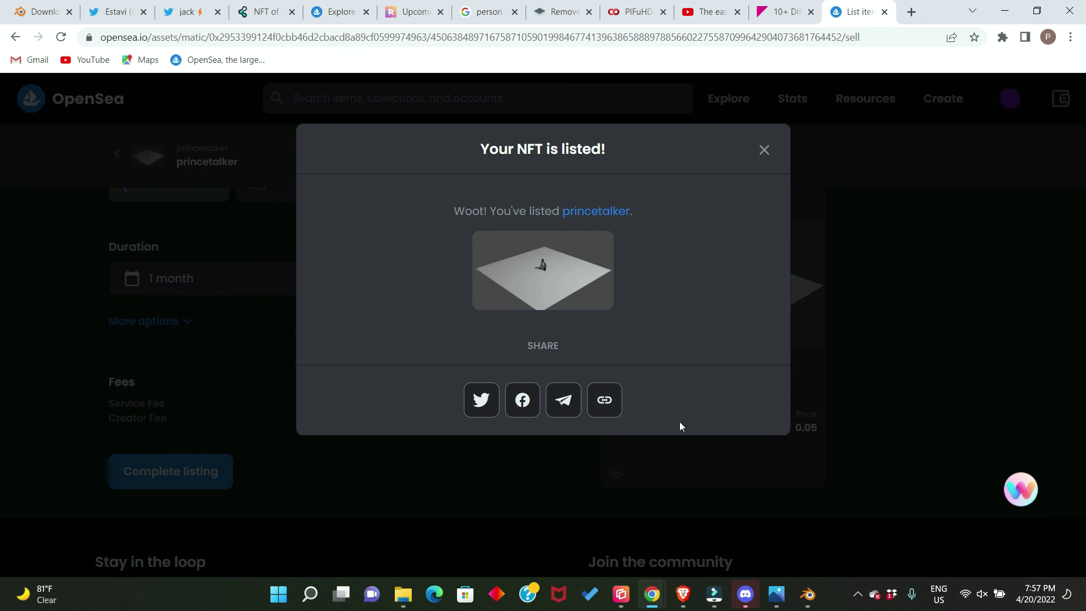
{"action": "left_click", "coordinate": [764, 150]}
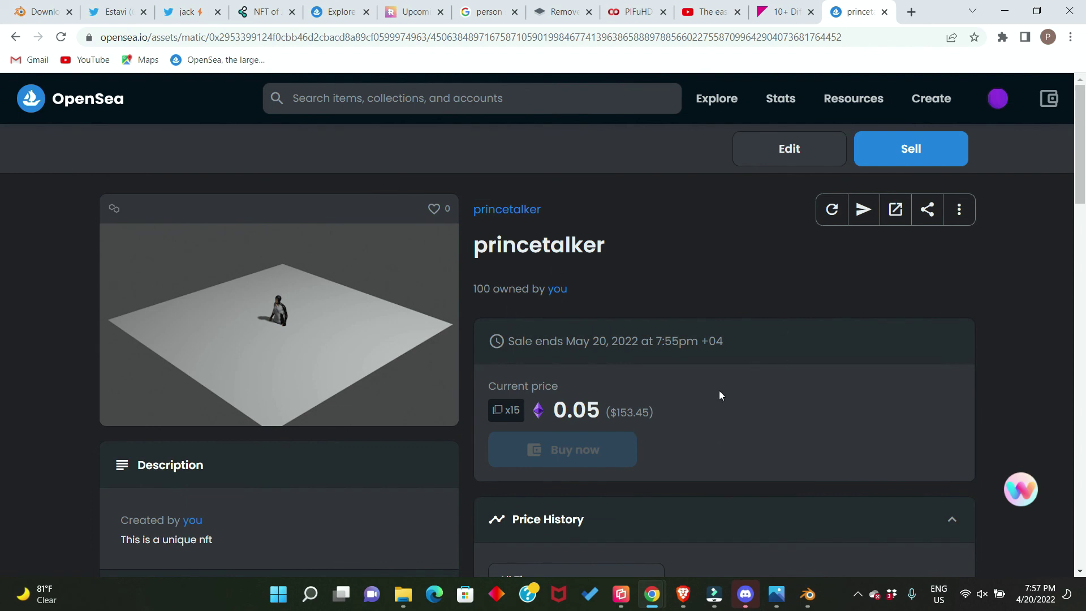
Look over the listed item's page, and browse all NFTs filtered to the Polygon chain.
{"action": "scroll", "coordinate": [714, 389], "scroll_direction": "down", "scroll_amount": 2}
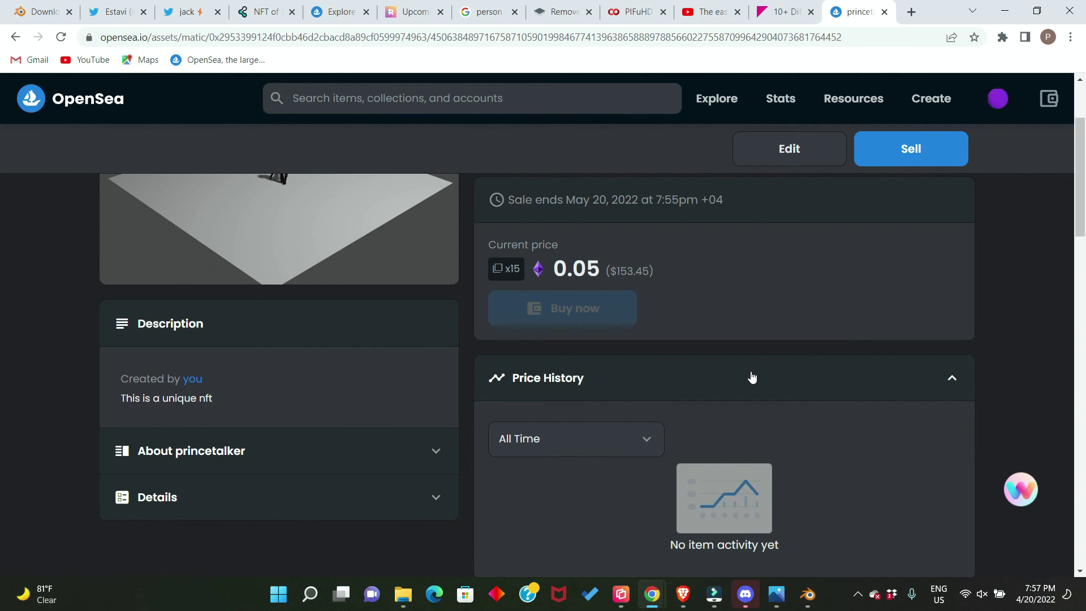
{"action": "scroll", "coordinate": [752, 377], "scroll_direction": "up", "scroll_amount": 2}
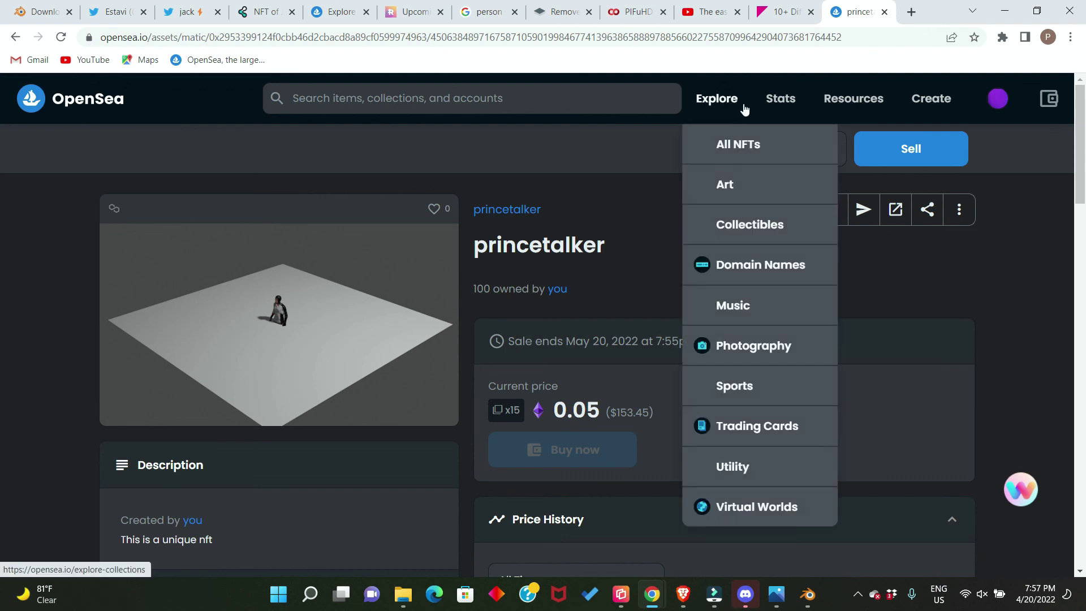
{"action": "left_click", "coordinate": [744, 146]}
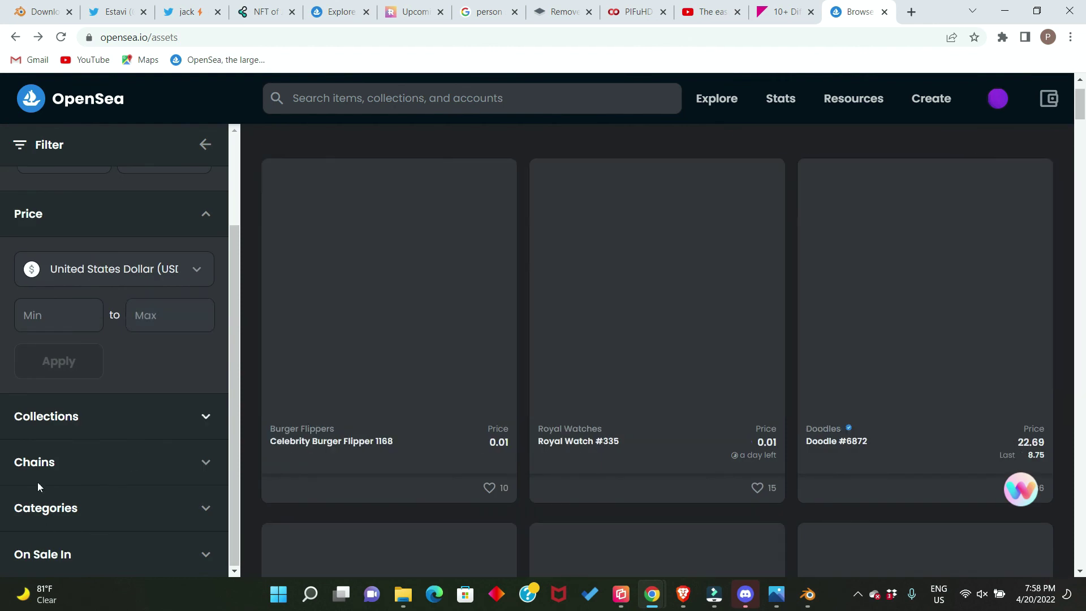
{"action": "left_click", "coordinate": [56, 464]}
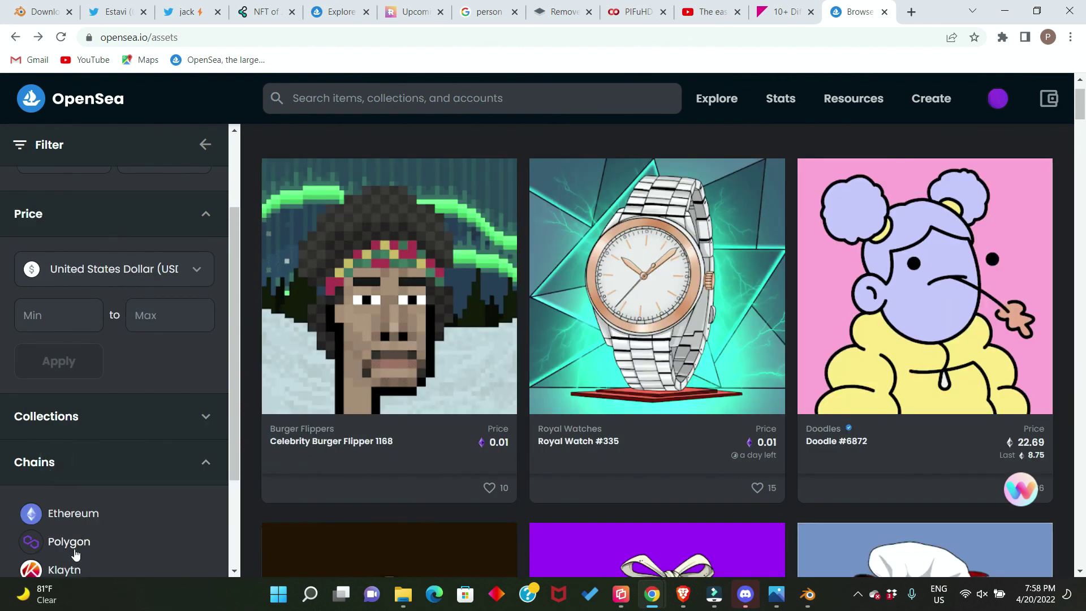
{"action": "left_click", "coordinate": [69, 543]}
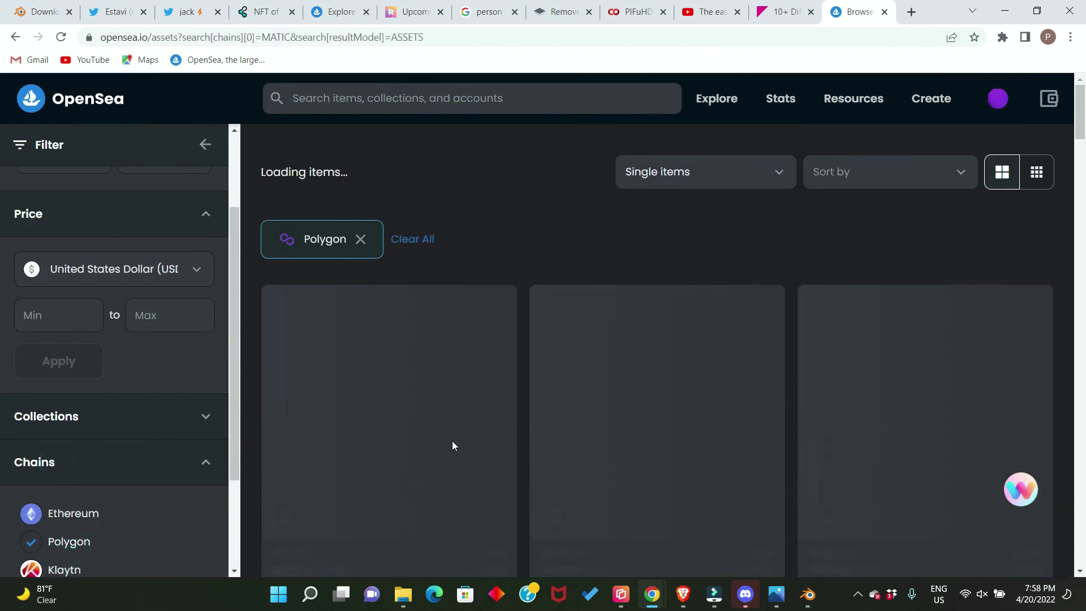
{"action": "scroll", "coordinate": [453, 446], "scroll_direction": "down", "scroll_amount": 3}
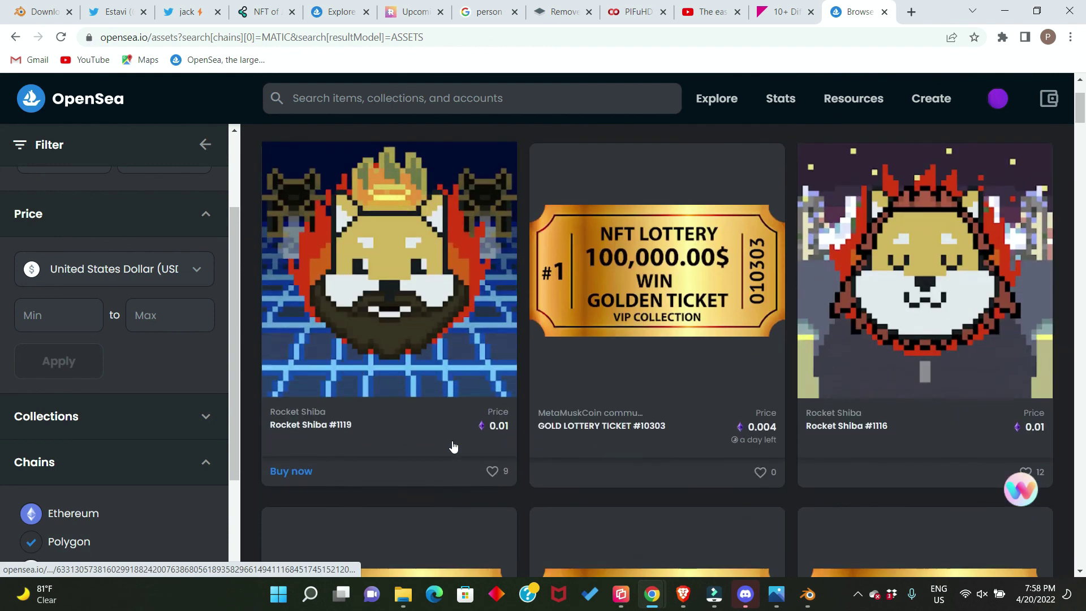
Start buying Rocket Shiba #1119, agree to the Terms of Service at checkout, and go to depositing funds.
{"action": "left_click", "coordinate": [411, 333]}
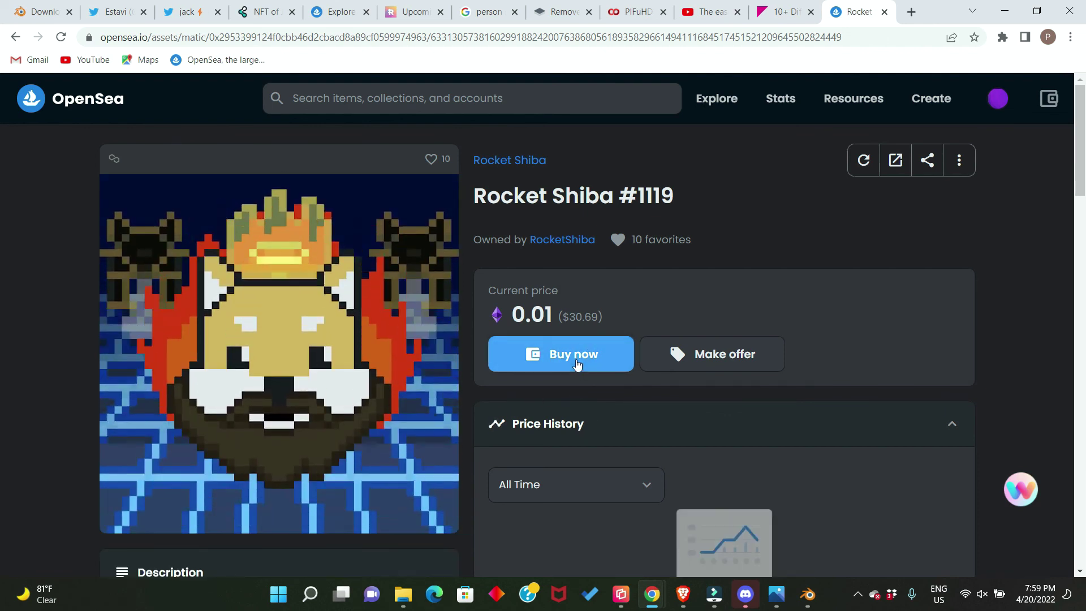
{"action": "left_click", "coordinate": [576, 361]}
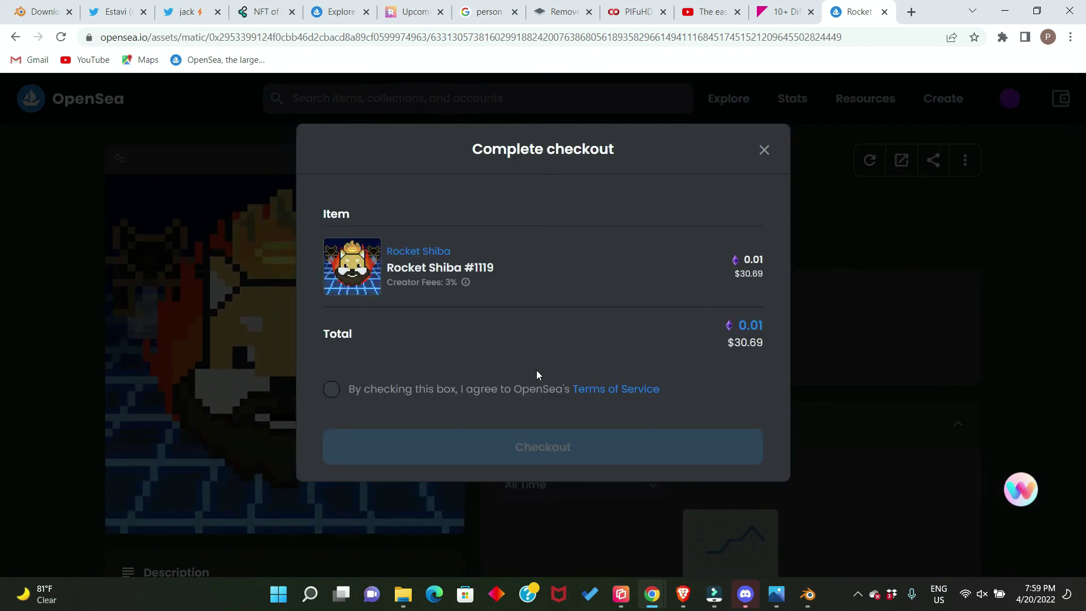
{"action": "left_click", "coordinate": [331, 391]}
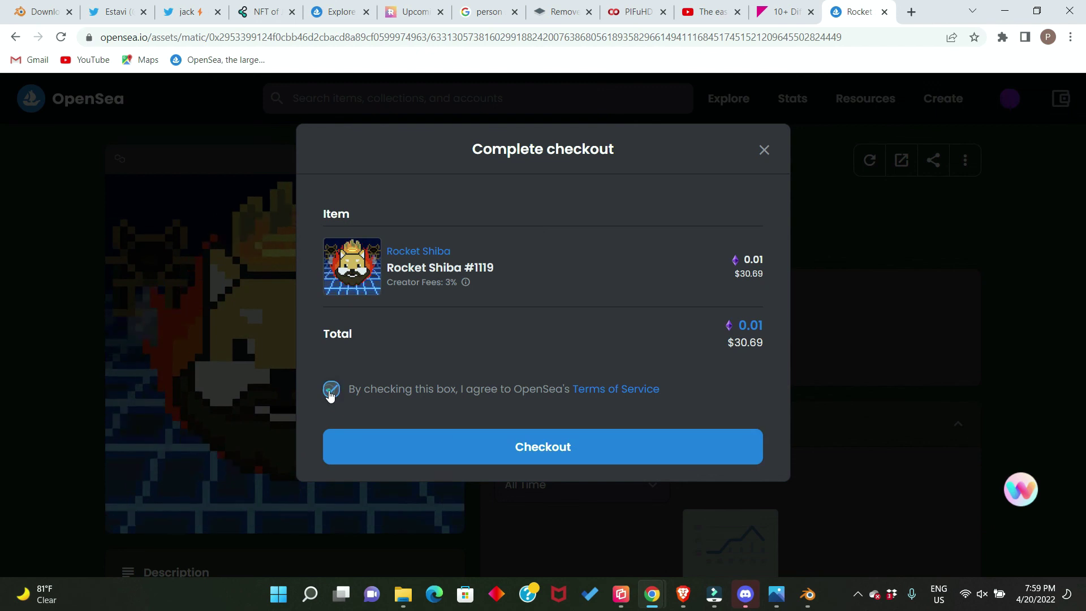
{"action": "left_click", "coordinate": [558, 452]}
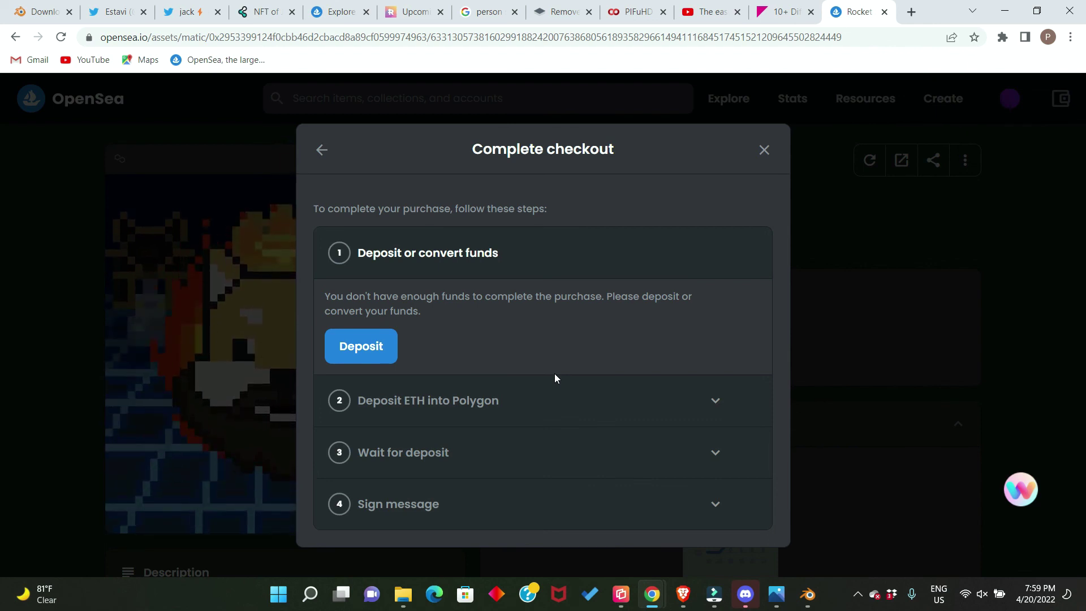
{"action": "left_click", "coordinate": [375, 349]}
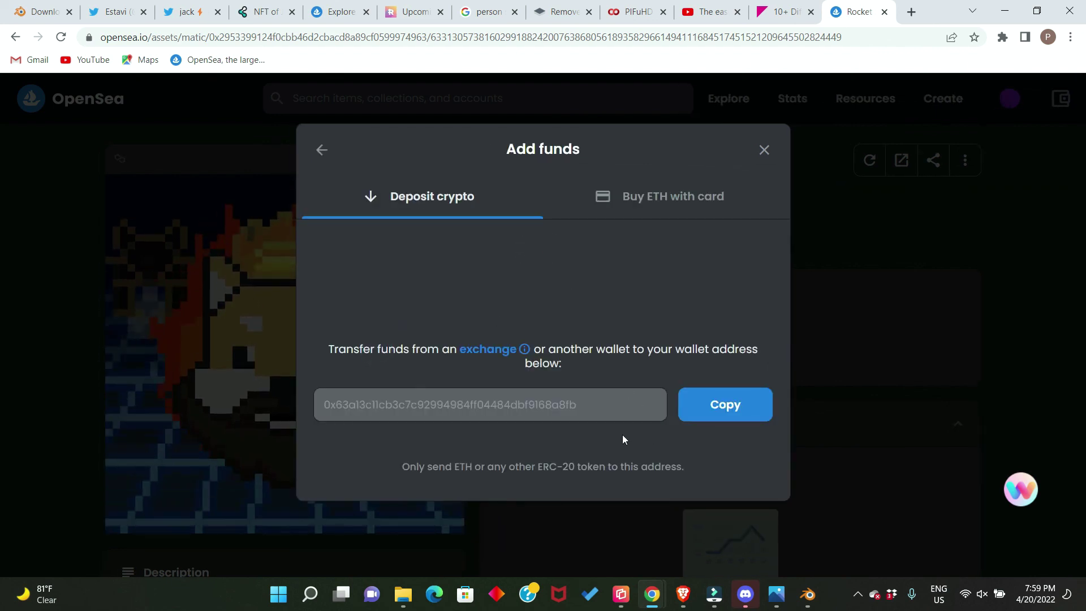